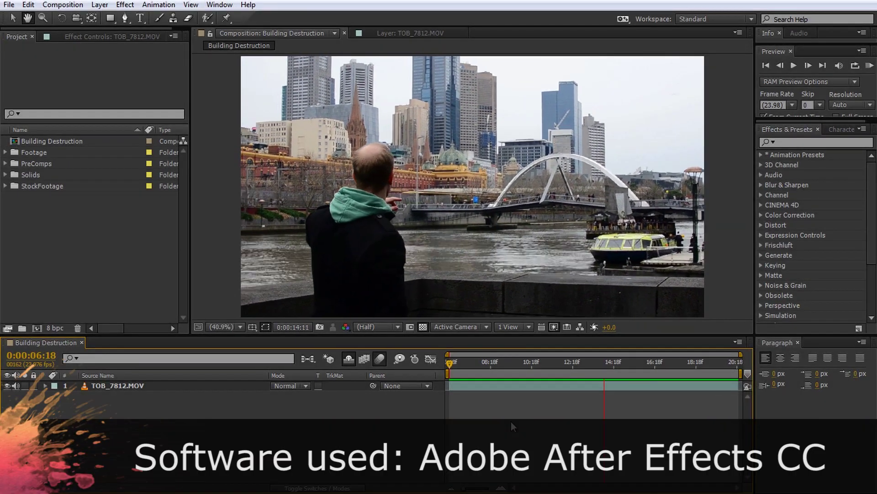
pyautogui.moveTo(576, 366); pyautogui.dragTo(469, 367)
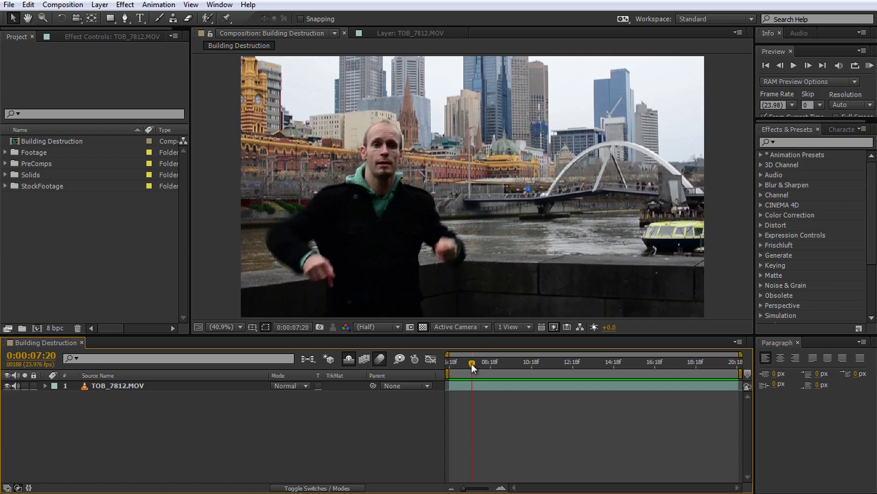
pyautogui.moveTo(473, 363); pyautogui.dragTo(492, 362)
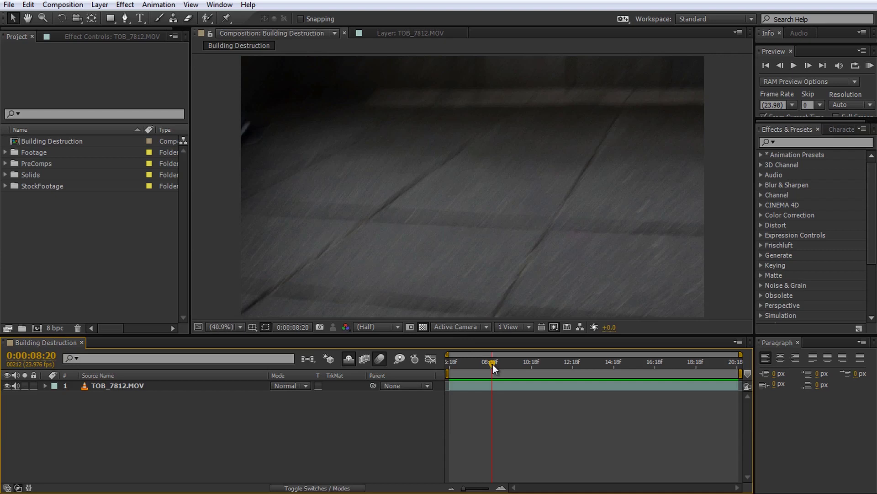
pyautogui.moveTo(493, 363); pyautogui.dragTo(554, 365)
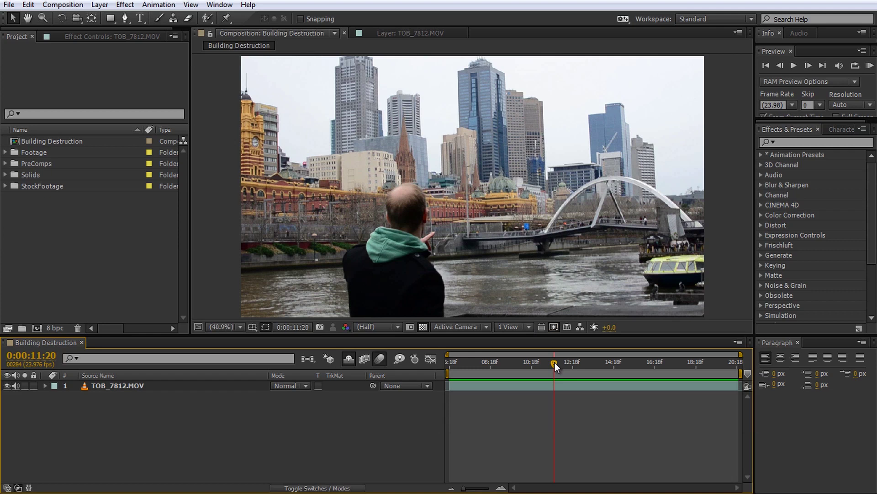
pyautogui.moveTo(555, 363); pyautogui.dragTo(539, 361)
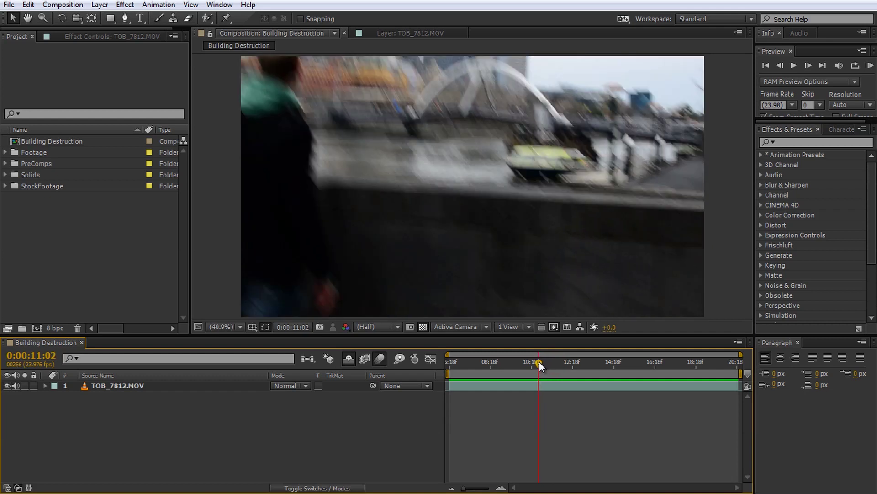
# Step: Set TOB_7812.MOV's in-point and the work area start to 0:00:11:02, then trim the comp to the work area
pyautogui.click(460, 388)
pyautogui.moveTo(447, 387); pyautogui.dragTo(539, 386)
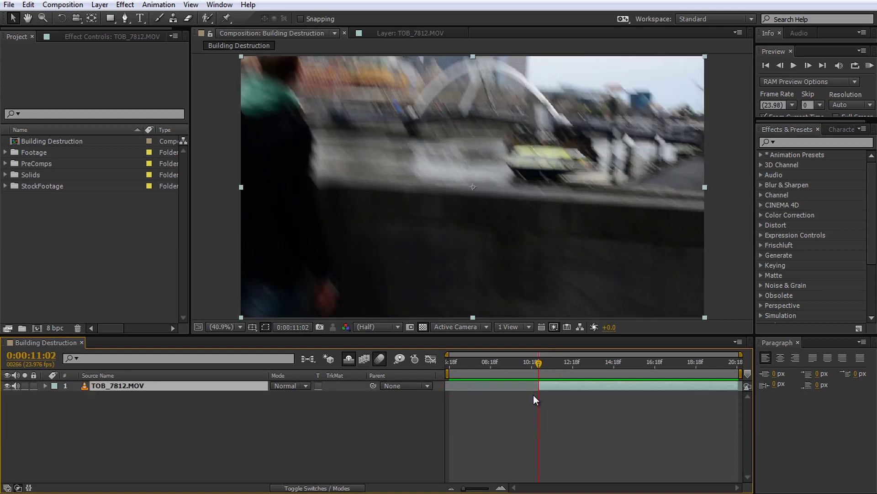
pyautogui.press('b')
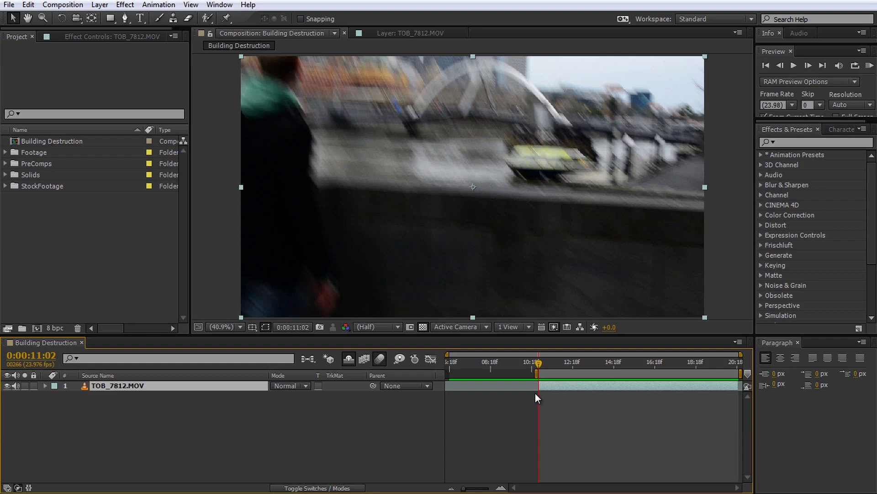
pyautogui.rightClick(560, 373)
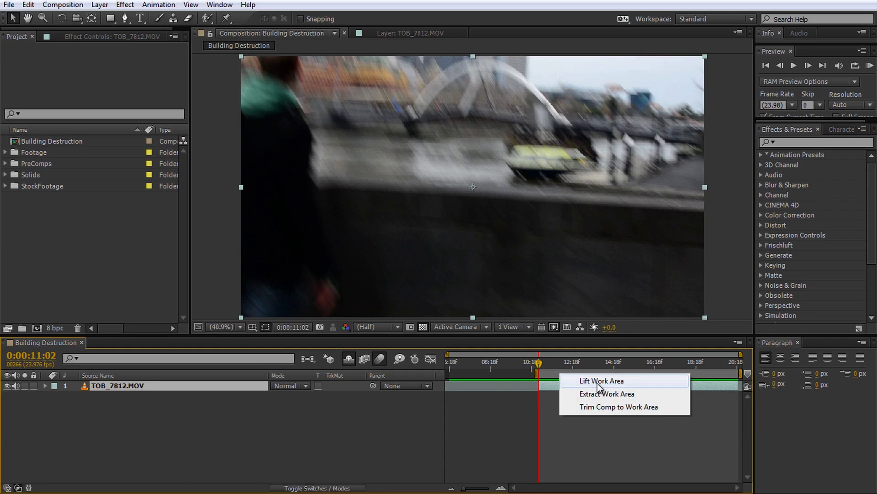
pyautogui.click(600, 407)
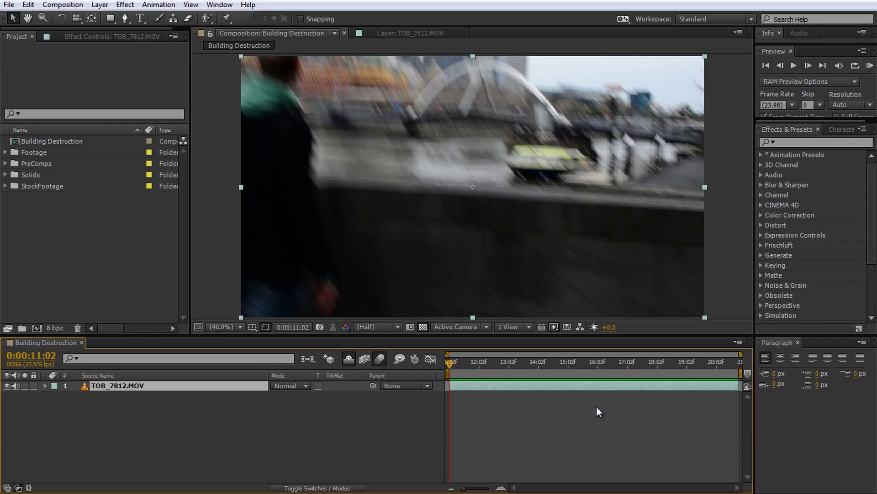
# Step: Duplicate the footage layer and draw a rectangular mask over the right part of the skyline, keyframing Mask Path
pyautogui.hotkey('ctrl', 'd')
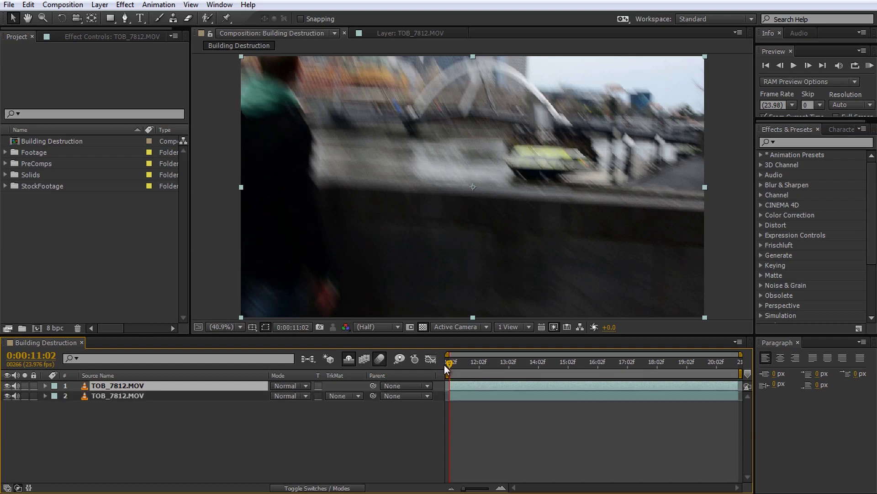
pyautogui.moveTo(447, 364); pyautogui.dragTo(568, 363)
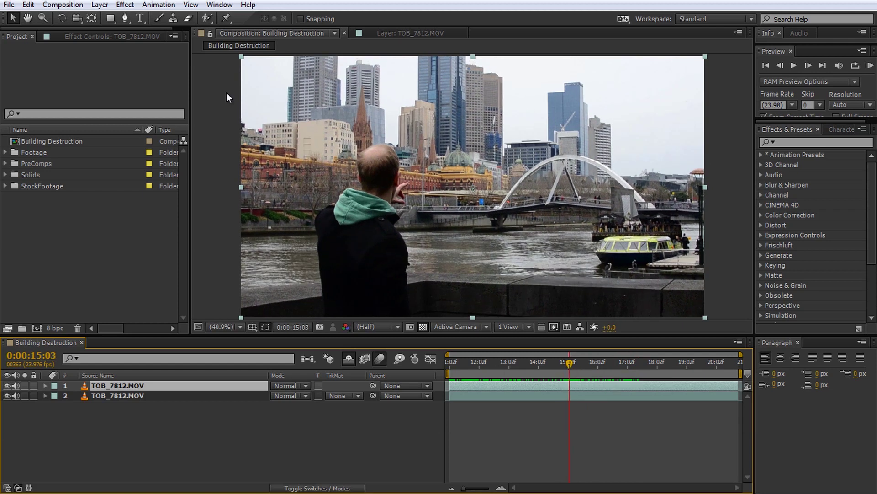
pyautogui.click(110, 18)
pyautogui.moveTo(435, 55); pyautogui.dragTo(715, 317)
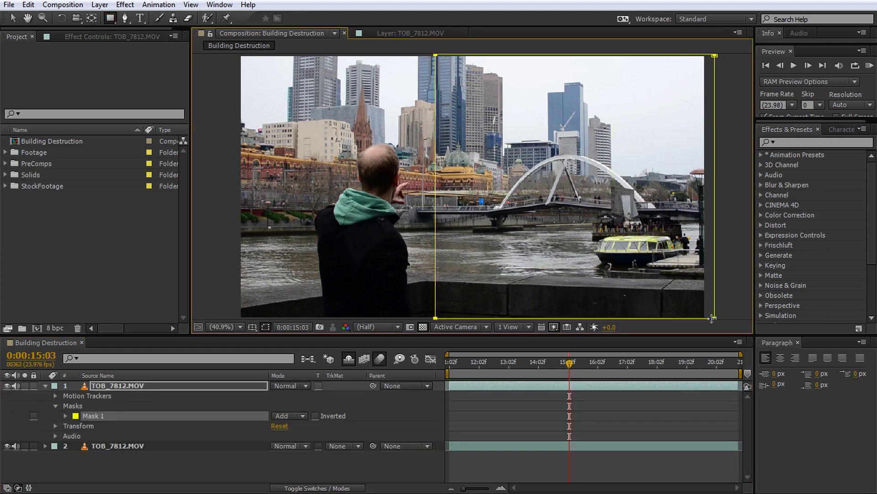
pyautogui.click(65, 416)
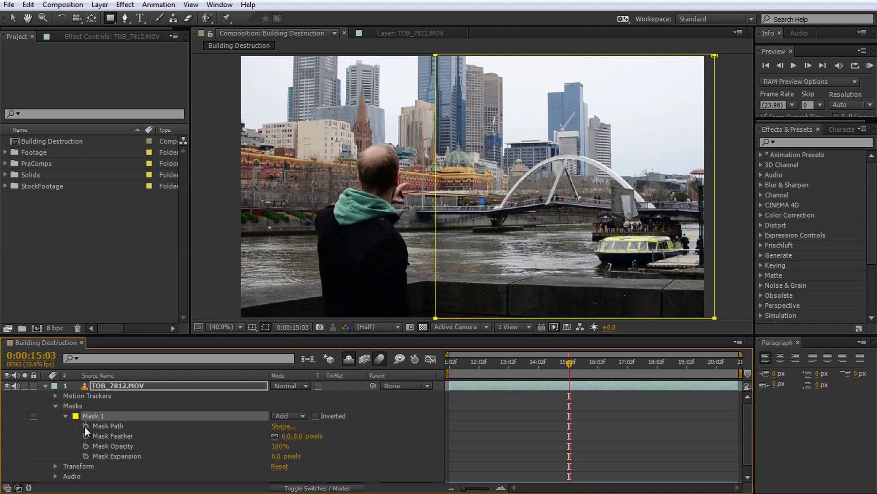
pyautogui.click(85, 426)
# Step: Add Mask Path keyframes at 0:00:12:05, 0:00:11:13 and 0:00:11:06, adjusting the mask's left edge
pyautogui.press('v')
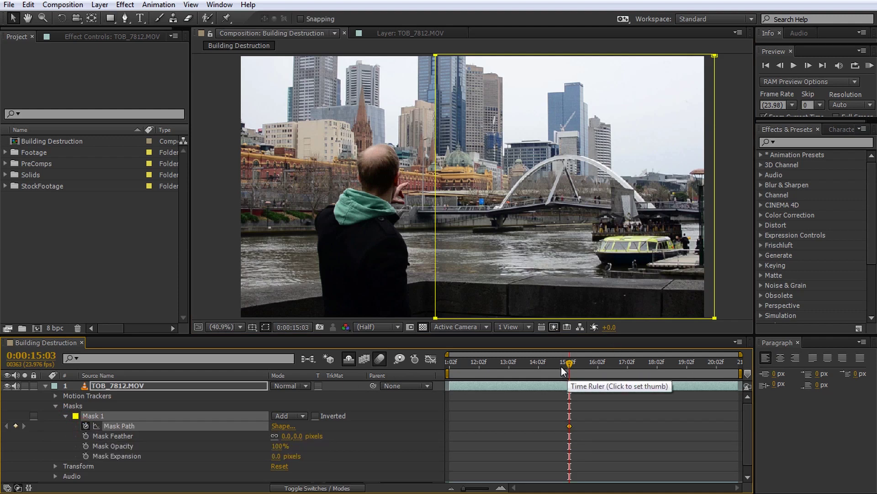
pyautogui.moveTo(567, 365); pyautogui.dragTo(482, 374)
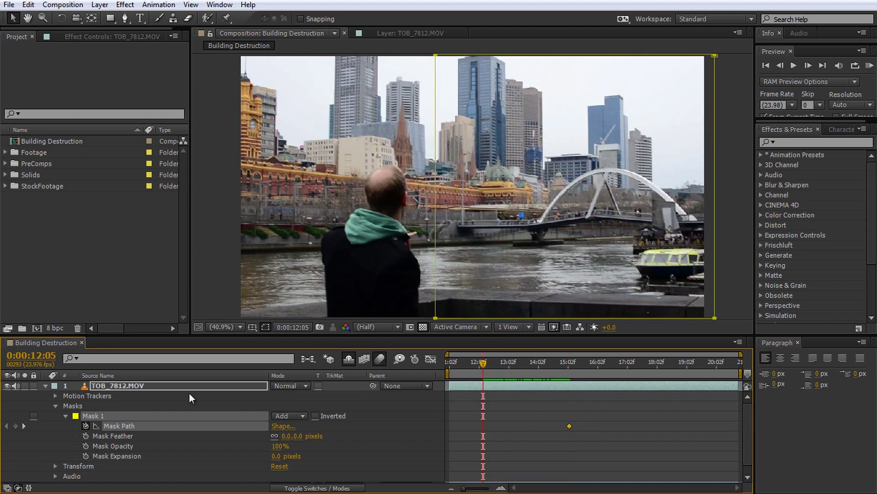
pyautogui.click(15, 425)
pyautogui.moveTo(476, 365); pyautogui.dragTo(463, 363)
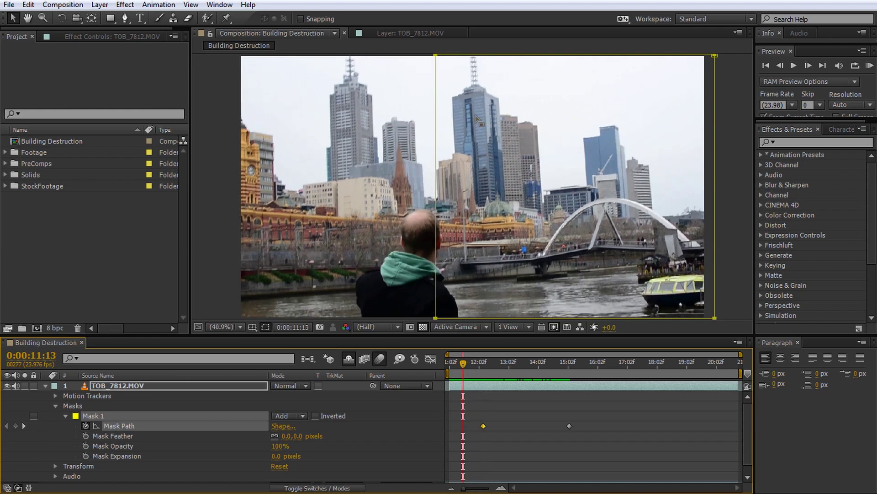
pyautogui.doubleClick(435, 159)
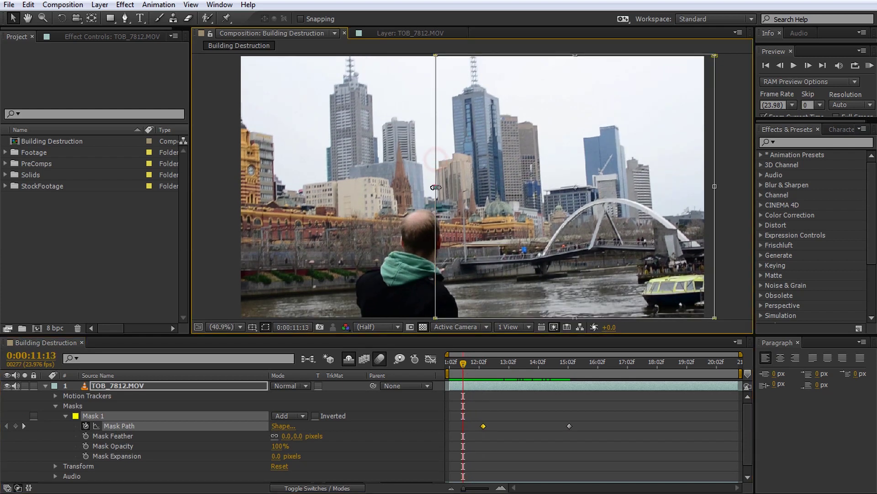
pyautogui.moveTo(435, 187); pyautogui.dragTo(475, 187)
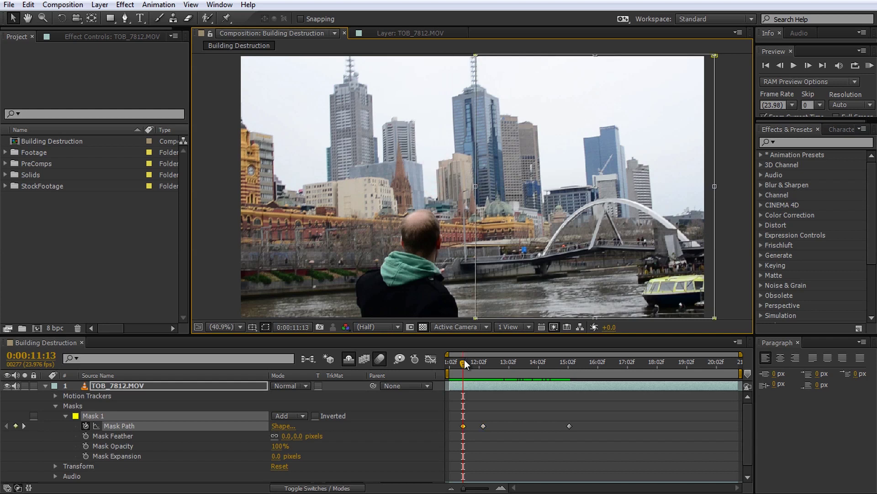
pyautogui.moveTo(464, 359); pyautogui.dragTo(453, 363)
pyautogui.moveTo(475, 185); pyautogui.dragTo(431, 186)
pyautogui.moveTo(454, 363); pyautogui.dragTo(702, 378)
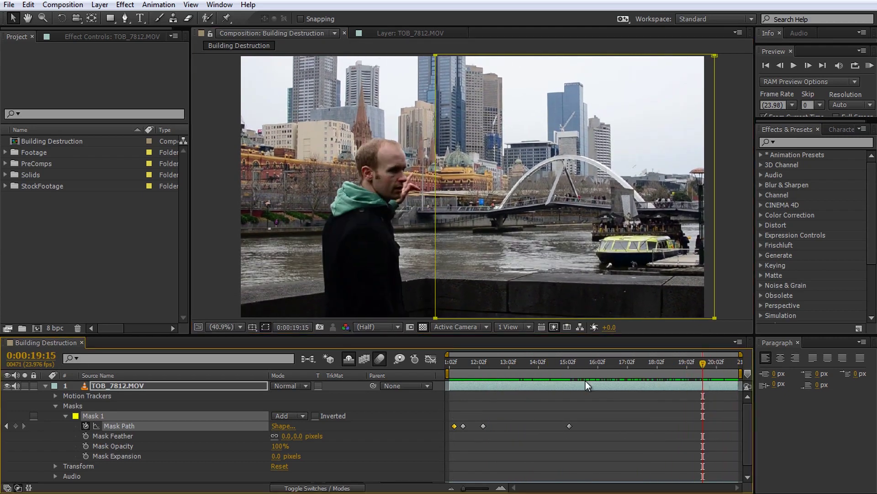
# Step: Hide the lower copy of the clip and scrub through the masked top layer to check it
pyautogui.click(44, 387)
pyautogui.click(7, 396)
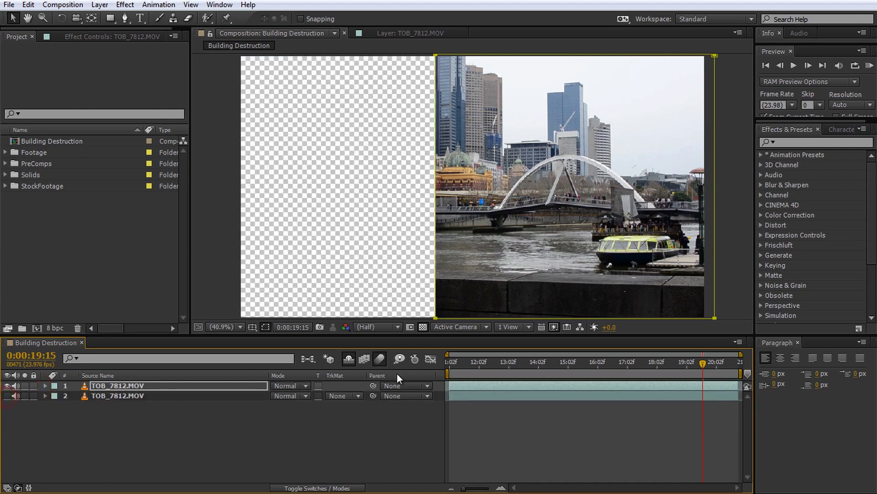
pyautogui.moveTo(462, 361); pyautogui.dragTo(563, 362)
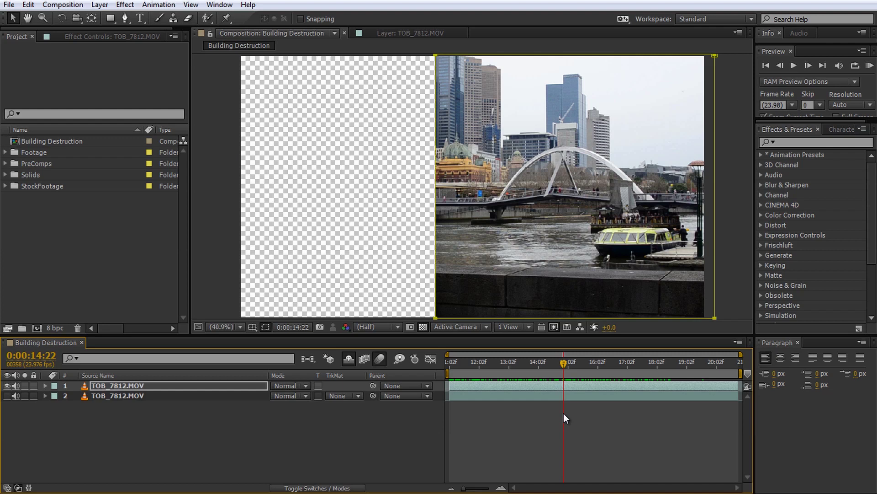
# Step: Precompose the masked layer as 'Tracking Comp' with all attributes moved, showing empty areas as black
pyautogui.hotkey('ctrl', 'shift', 'c')
pyautogui.write('Tracking Comp')
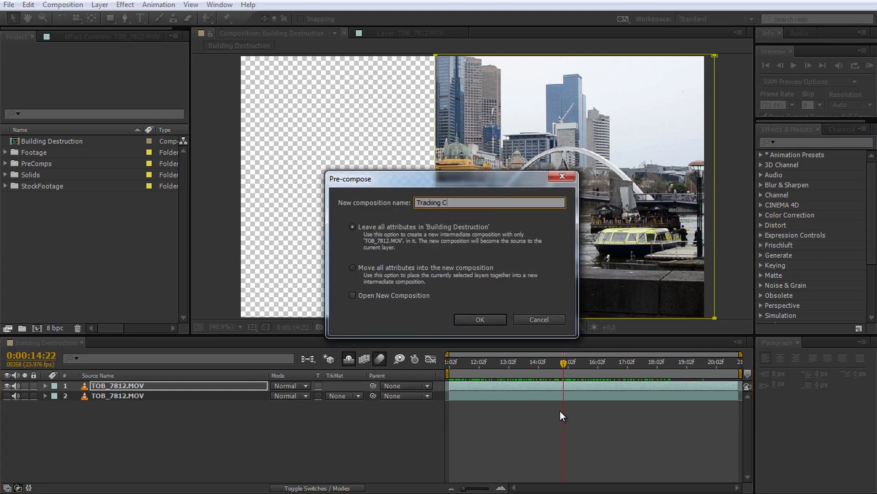
pyautogui.click(352, 268)
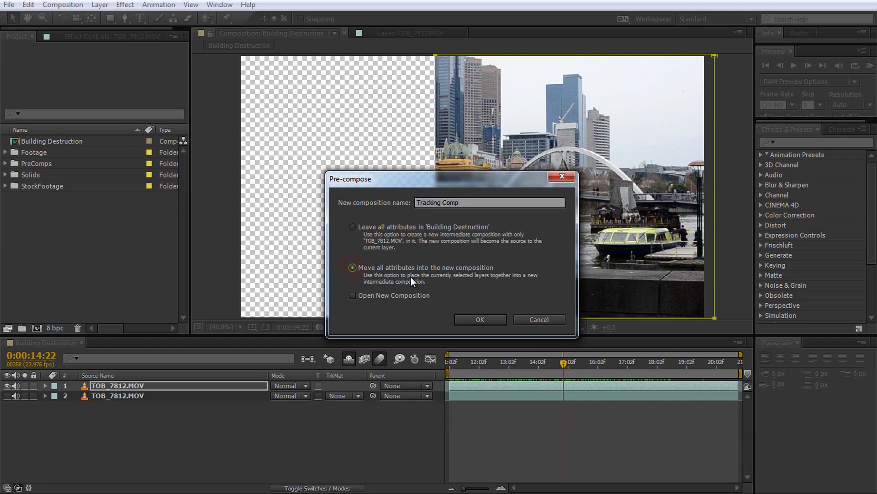
pyautogui.click(467, 319)
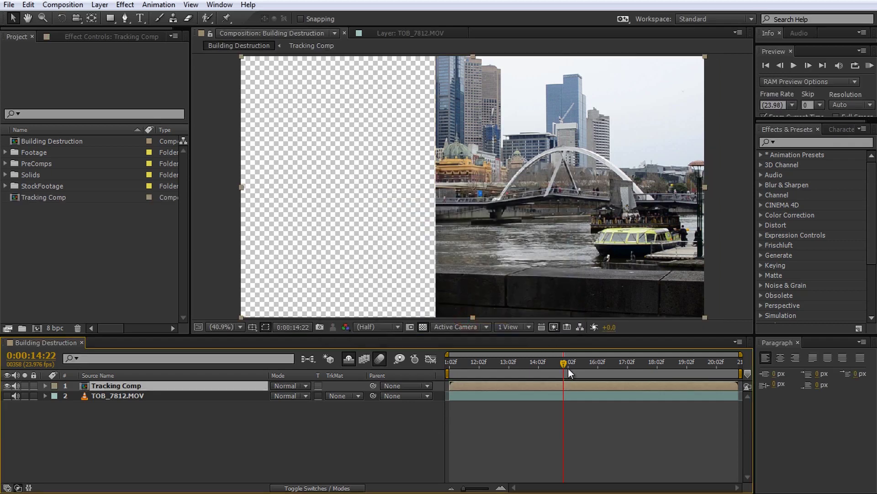
pyautogui.click(422, 327)
# Step: Apply the 3D Camera Tracker effect to Tracking Comp and review the solved track through 0:00:15:08
pyautogui.moveTo(547, 356)
pyautogui.mouseDown()
pyautogui.moveTo(476, 362)
pyautogui.moveTo(550, 365)
pyautogui.mouseUp()
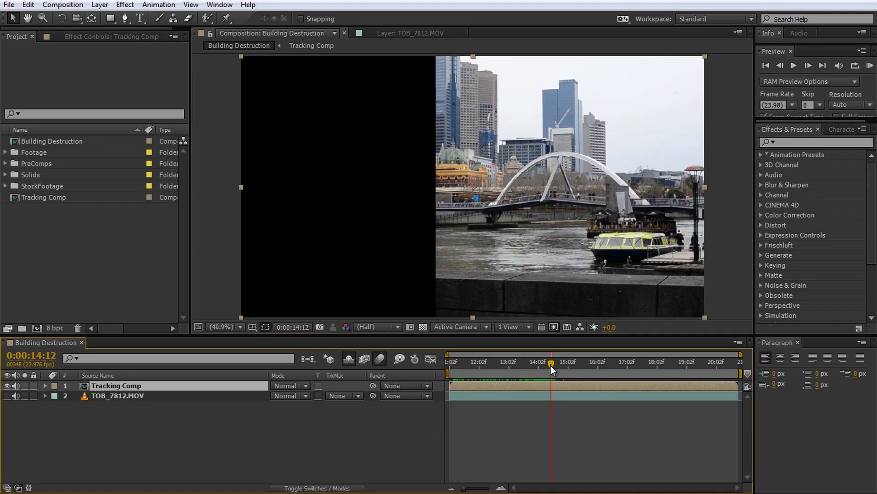
pyautogui.click(807, 143)
pyautogui.write('3d camera')
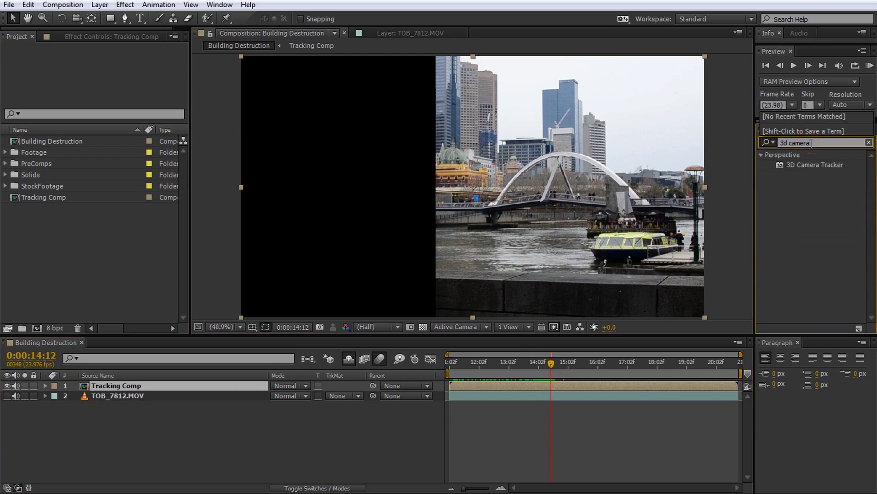
pyautogui.doubleClick(808, 165)
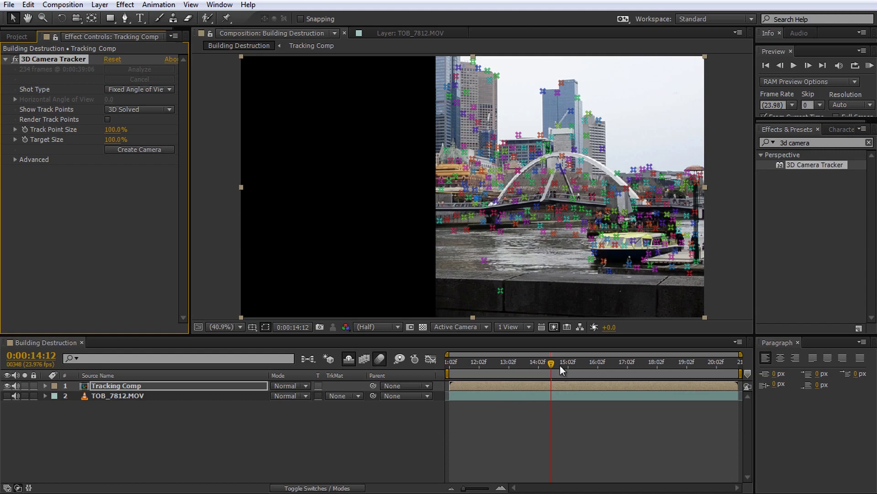
pyautogui.moveTo(560, 366); pyautogui.dragTo(547, 382)
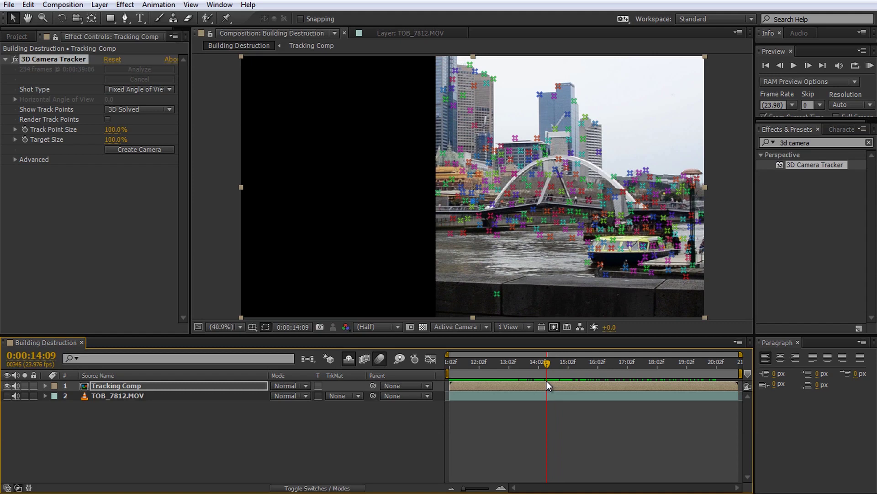
pyautogui.moveTo(552, 368); pyautogui.dragTo(589, 367)
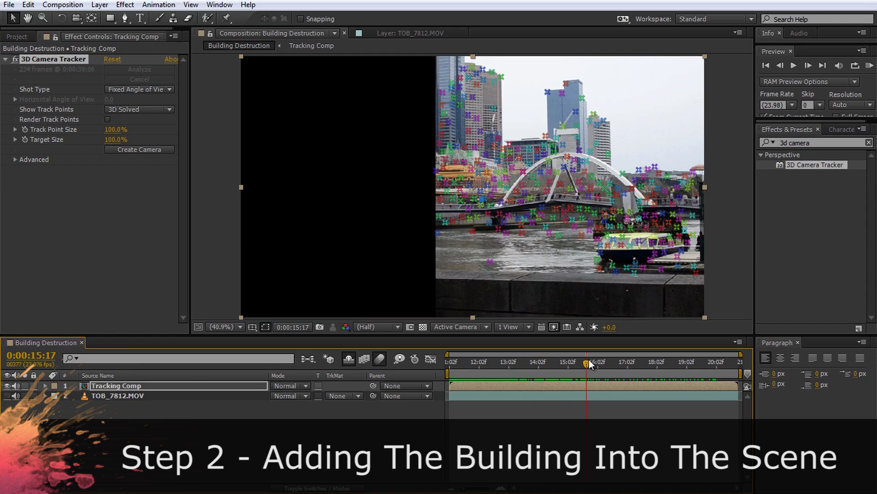
# Step: Select three track points on the buildings and create a solid and camera from them
pyautogui.moveTo(539, 179)
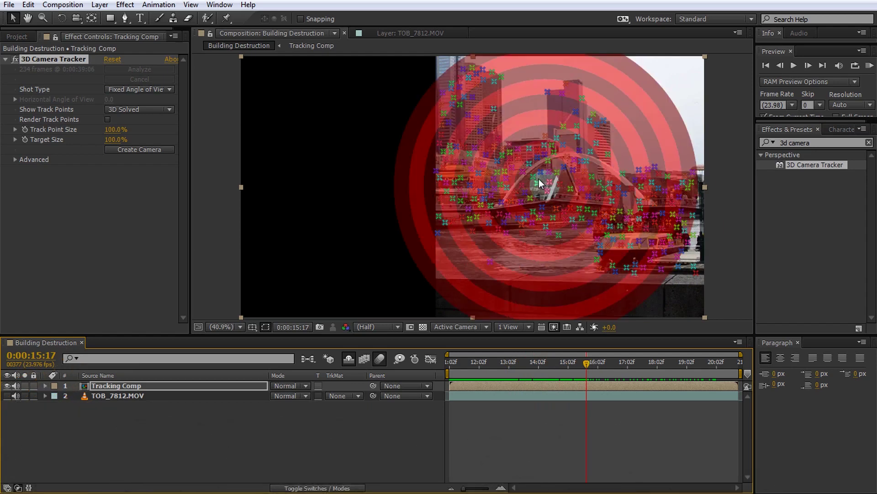
pyautogui.press('.')
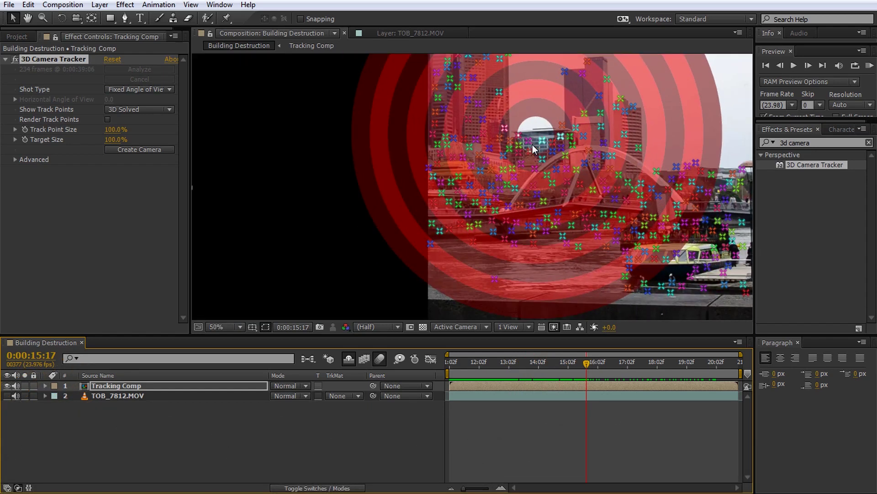
pyautogui.scroll(2, 533, 145)
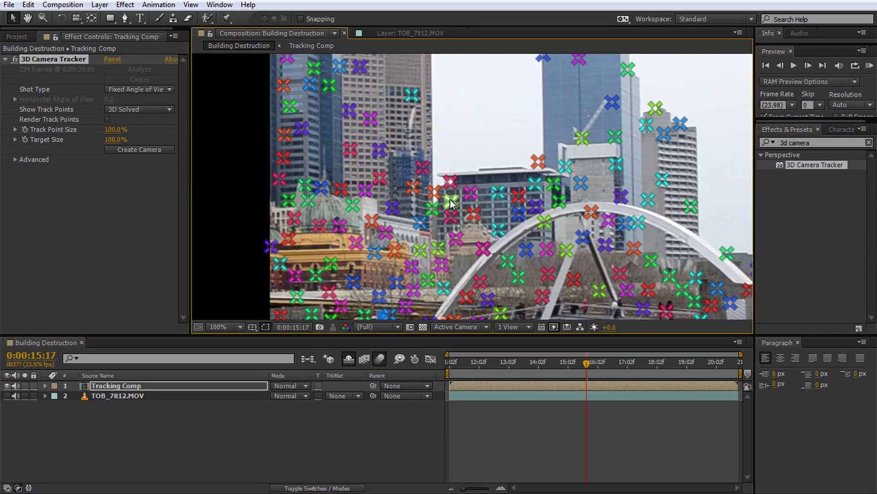
pyautogui.click(451, 200)
pyautogui.keyDown('shift'); pyautogui.click(518, 196); pyautogui.keyUp('shift')
pyautogui.keyDown('shift'); pyautogui.click(499, 228); pyautogui.keyUp('shift')
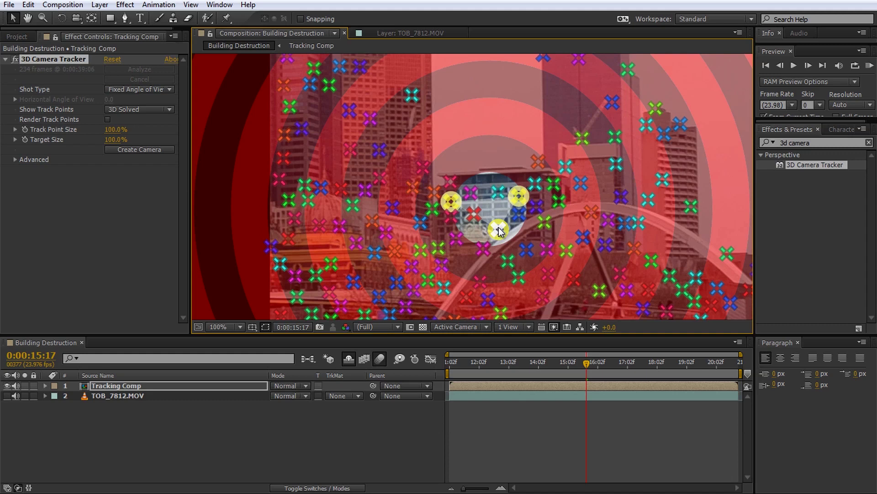
pyautogui.rightClick(501, 231)
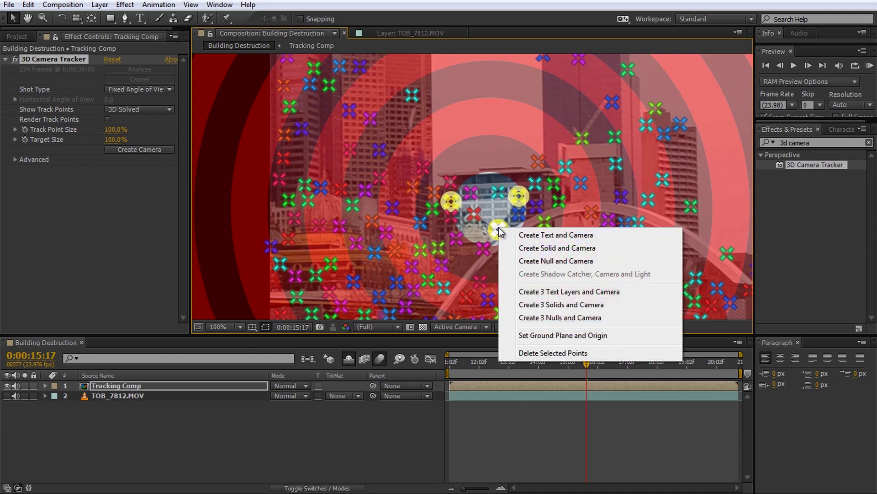
pyautogui.click(538, 247)
# Step: Rename the new track solid to 'Tracking Solid' and show the TOB_7812.MOV footage again
pyautogui.scroll(-4, 541, 232)
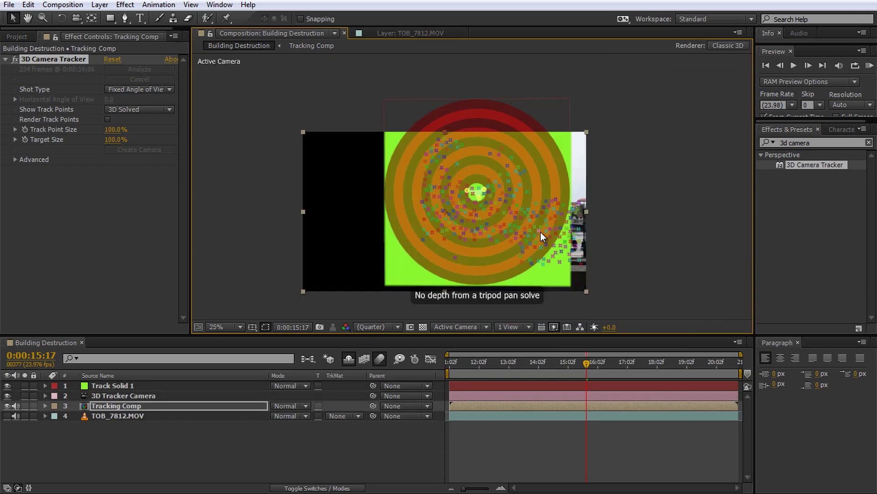
pyautogui.click(544, 429)
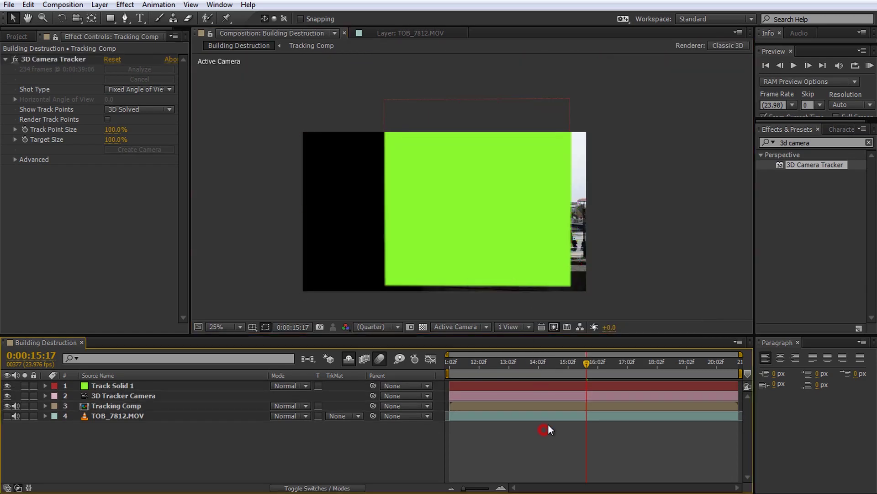
pyautogui.click(157, 387)
pyautogui.press('Return')
pyautogui.write('Tracking Solid')
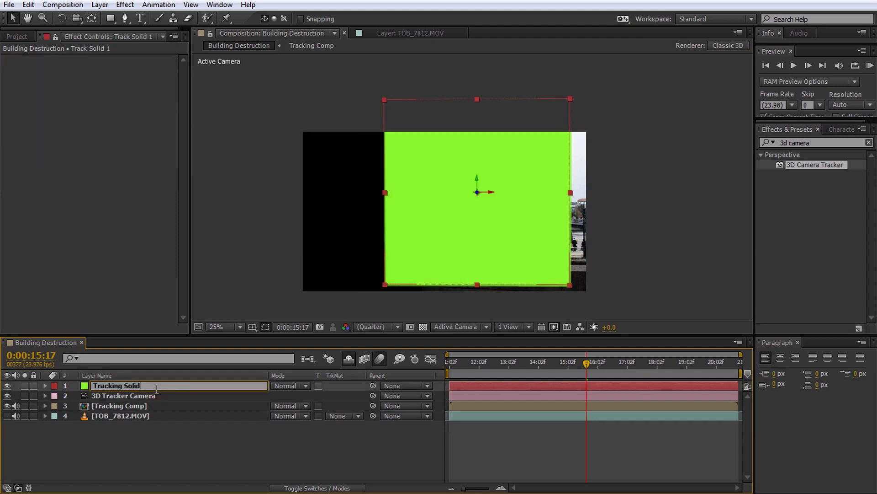
pyautogui.press('Return')
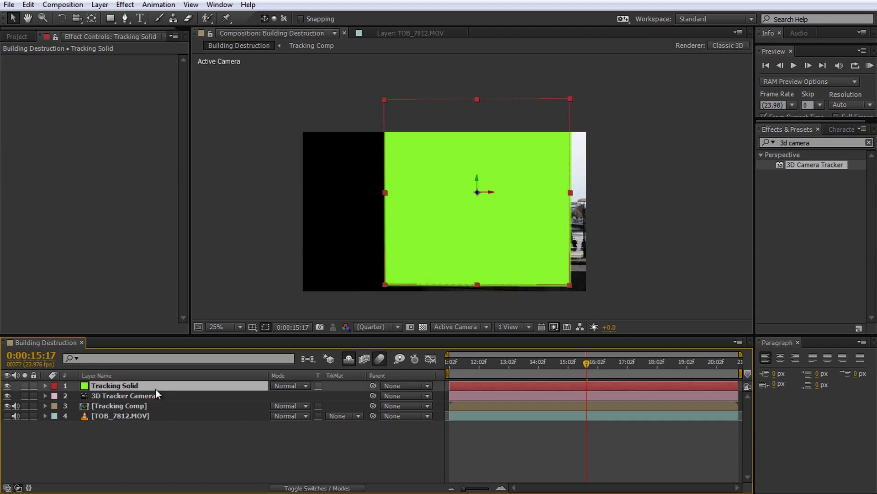
pyautogui.click(7, 416)
# Step: Move Tracking Comp into the PreComps folder in the Project panel
pyautogui.click(177, 461)
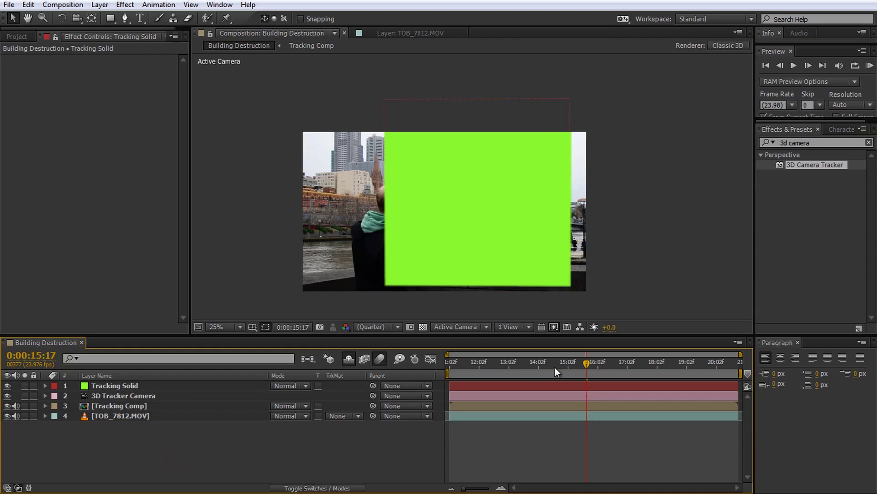
pyautogui.moveTo(503, 364); pyautogui.dragTo(581, 369)
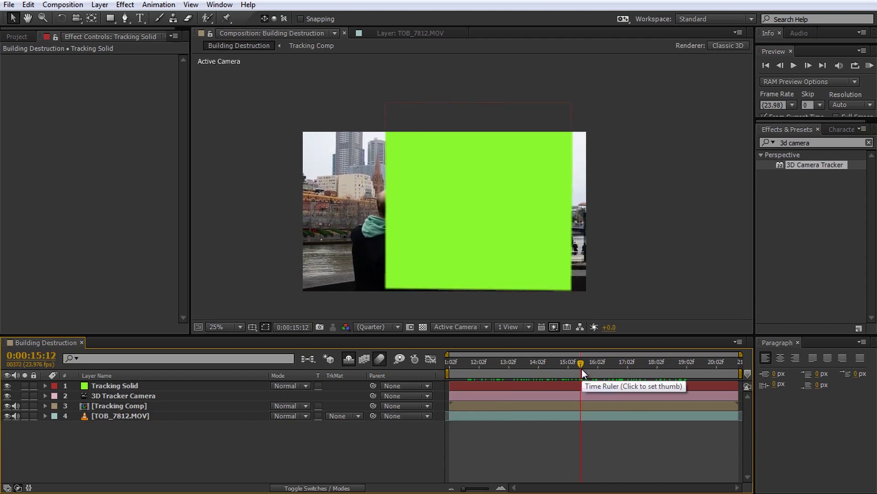
pyautogui.click(22, 36)
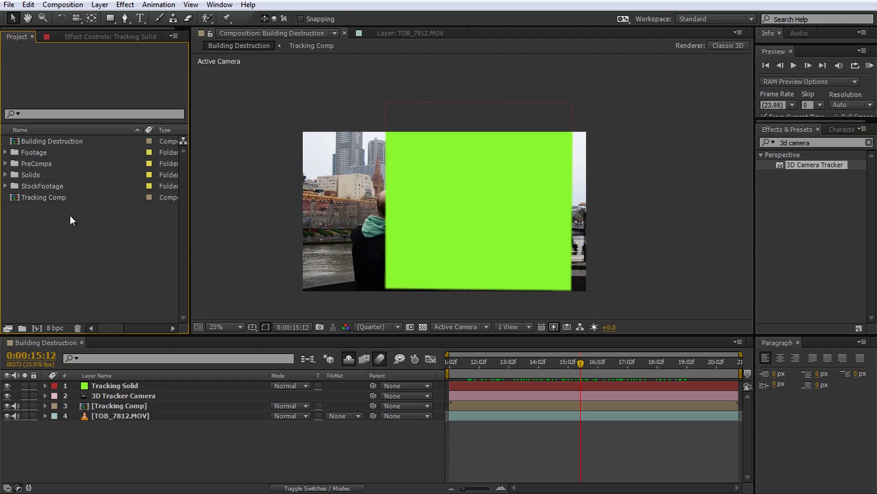
pyautogui.moveTo(34, 199); pyautogui.dragTo(20, 163)
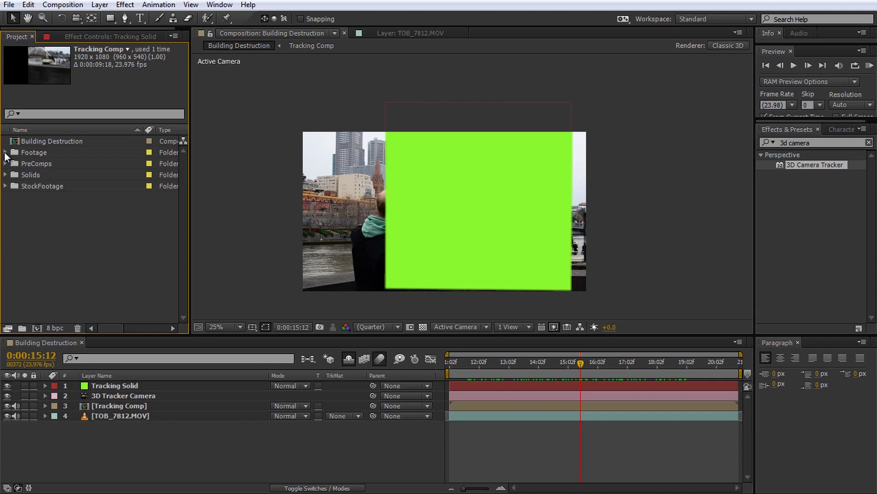
# Step: Expand the Footage > Images and PreComps folders, selecting Building Image.png
pyautogui.click(5, 153)
pyautogui.click(17, 163)
pyautogui.click(54, 175)
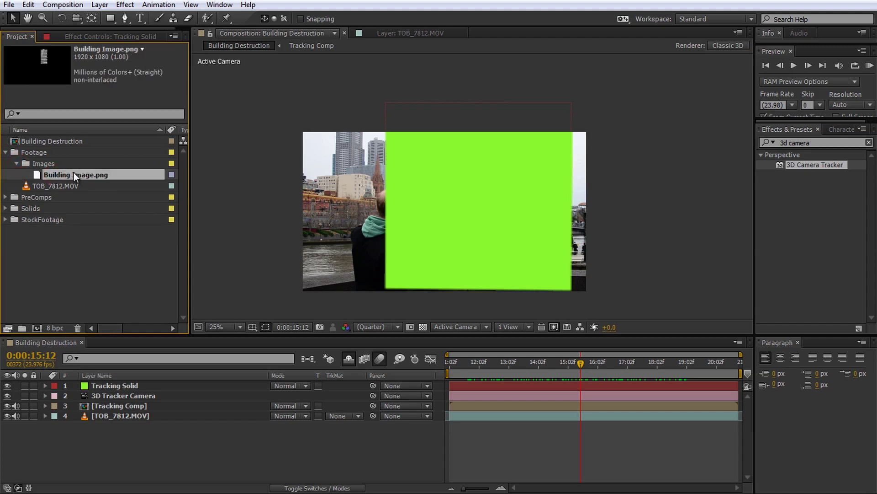
pyautogui.click(5, 197)
# Step: Open the Building Image comp and hide its background footage layer
pyautogui.click(57, 208)
pyautogui.doubleClick(56, 207)
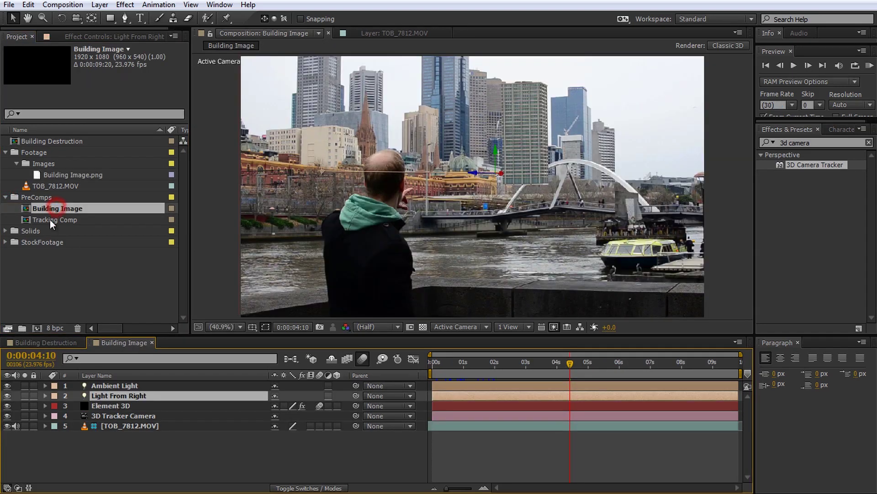
pyautogui.click(211, 452)
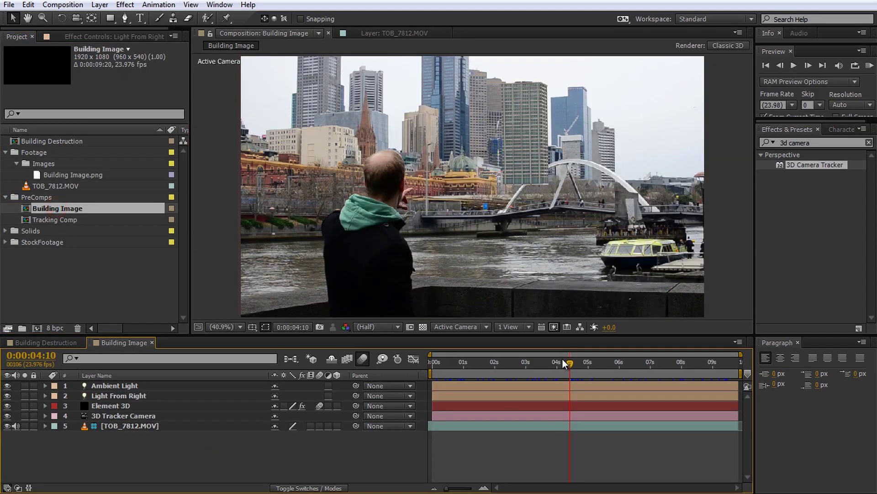
pyautogui.click(7, 426)
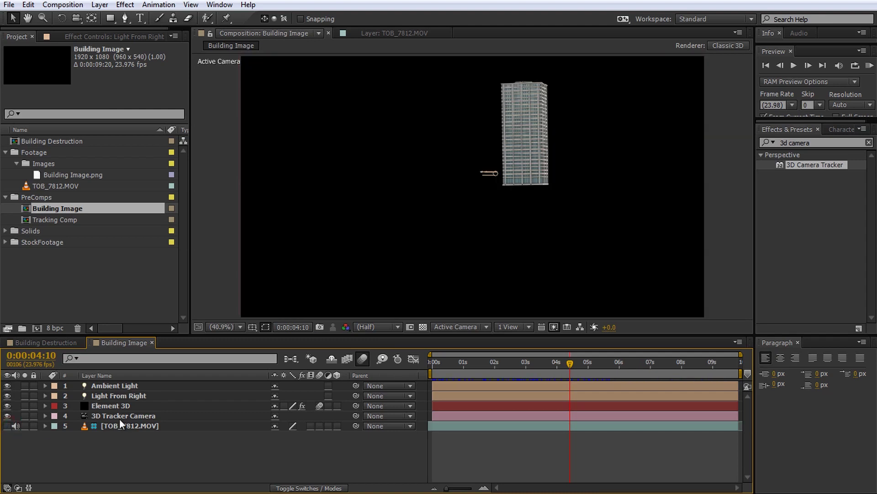
# Step: In Element 3D Scene Setup, load the office_02 skyscraper from the Metropolitan models
pyautogui.click(122, 406)
pyautogui.click(105, 36)
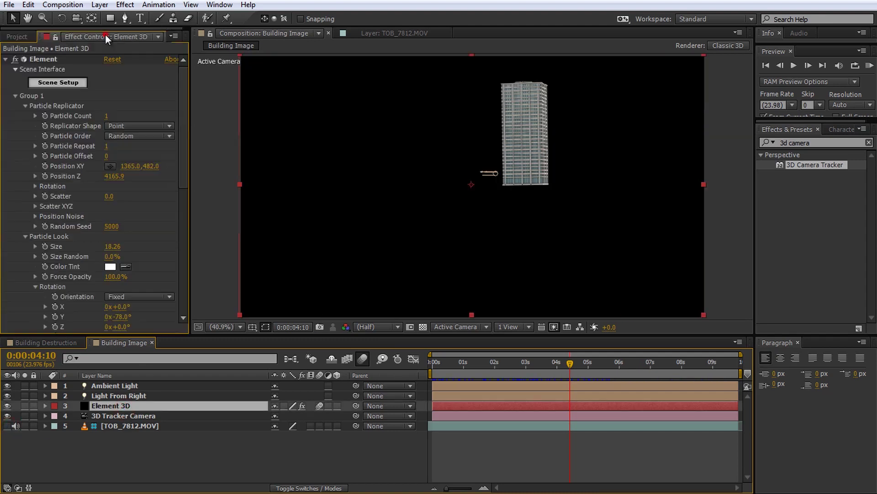
pyautogui.click(61, 83)
pyautogui.moveTo(353, 192)
pyautogui.mouseDown()
pyautogui.moveTo(289, 234)
pyautogui.moveTo(241, 242)
pyautogui.moveTo(247, 169)
pyautogui.moveTo(339, 201)
pyautogui.mouseUp()
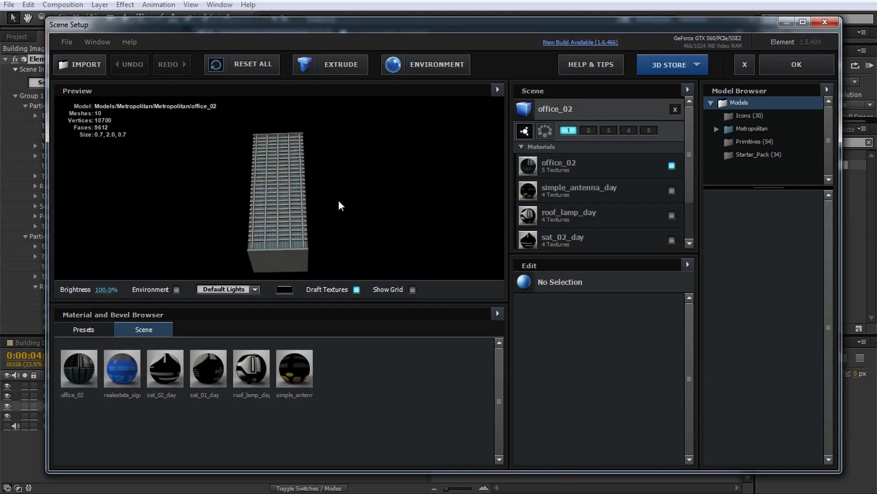
pyautogui.doubleClick(755, 130)
pyautogui.click(753, 154)
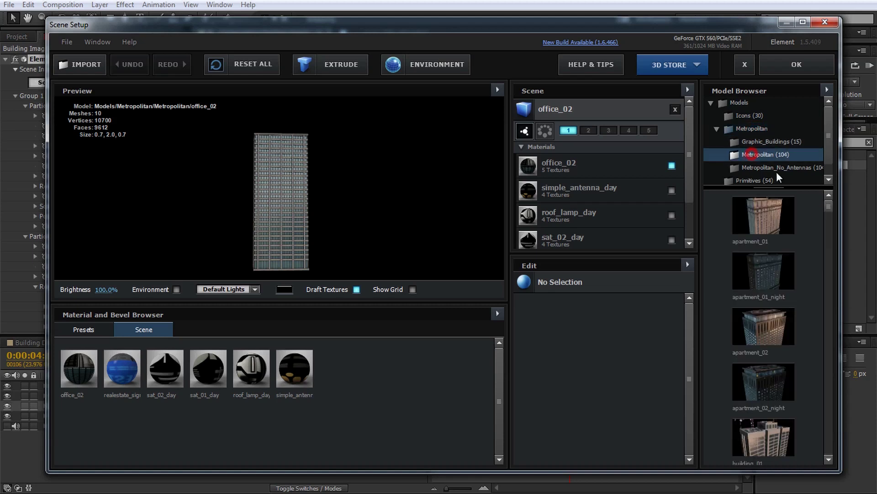
pyautogui.moveTo(829, 203)
pyautogui.mouseDown()
pyautogui.moveTo(833, 361)
pyautogui.moveTo(827, 196)
pyautogui.mouseUp()
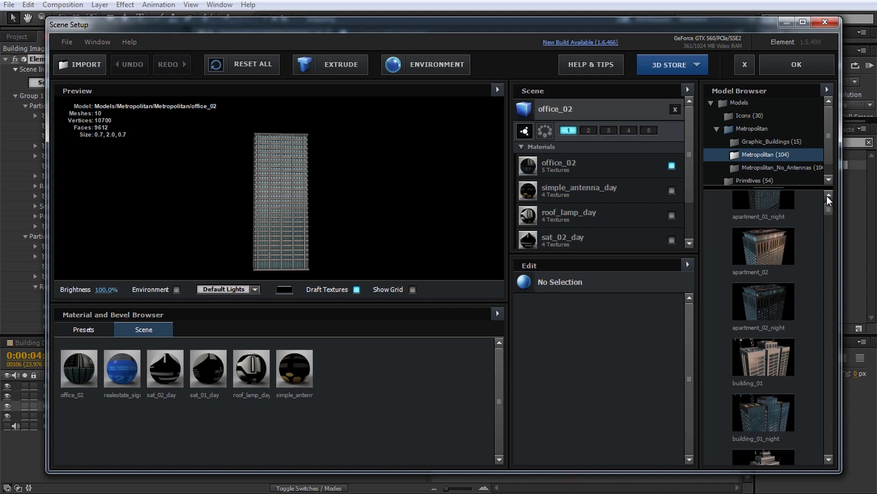
pyautogui.click(797, 63)
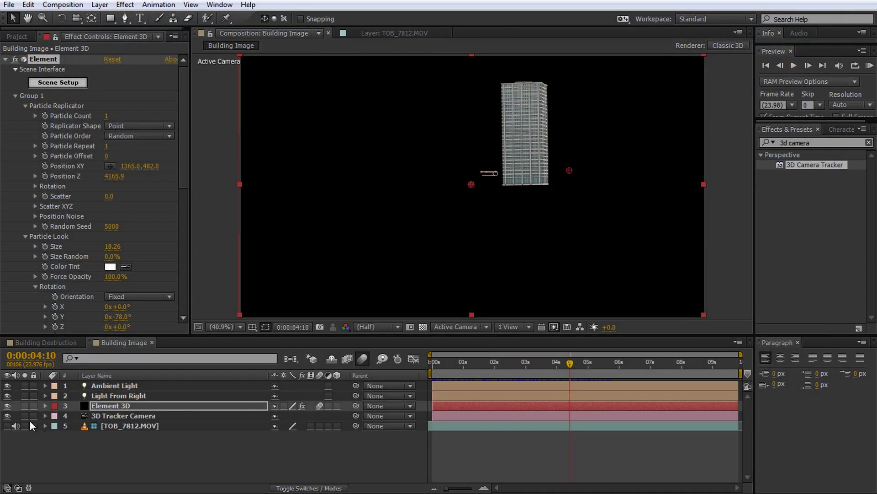
# Step: Show the TOB_7812.MOV footage again and inspect the Light From Right and Ambient Light layers
pyautogui.click(7, 426)
pyautogui.click(131, 426)
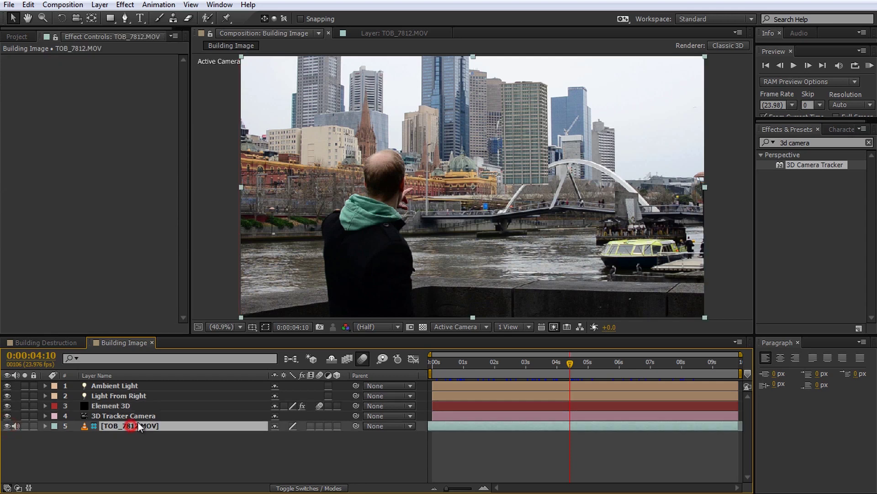
pyautogui.click(132, 396)
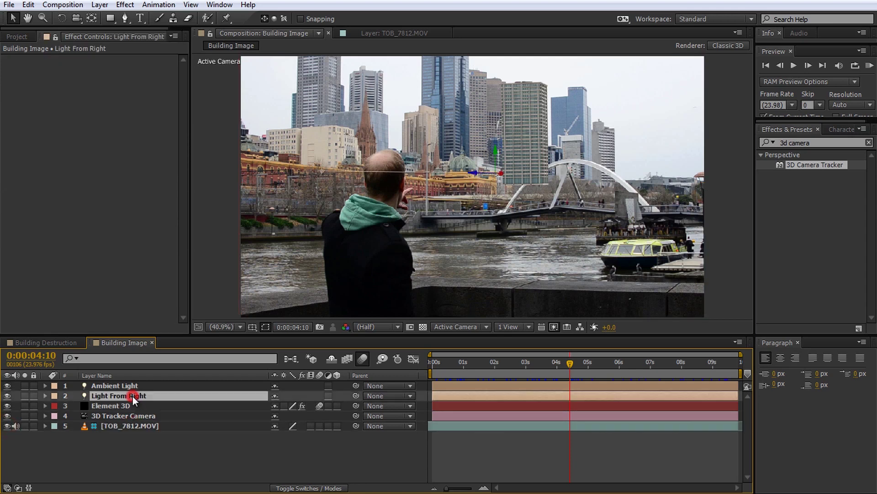
pyautogui.click(139, 386)
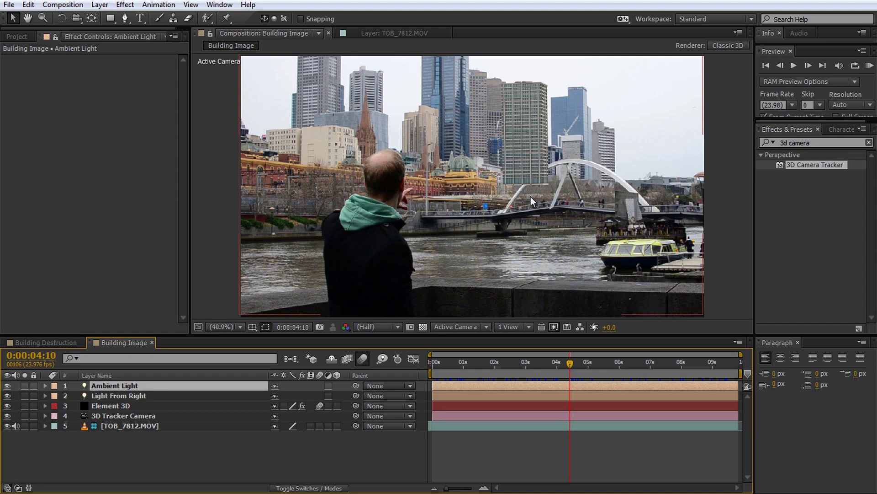
# Step: Close the Building Image comp and select Building Image.png in the Project panel
pyautogui.click(152, 343)
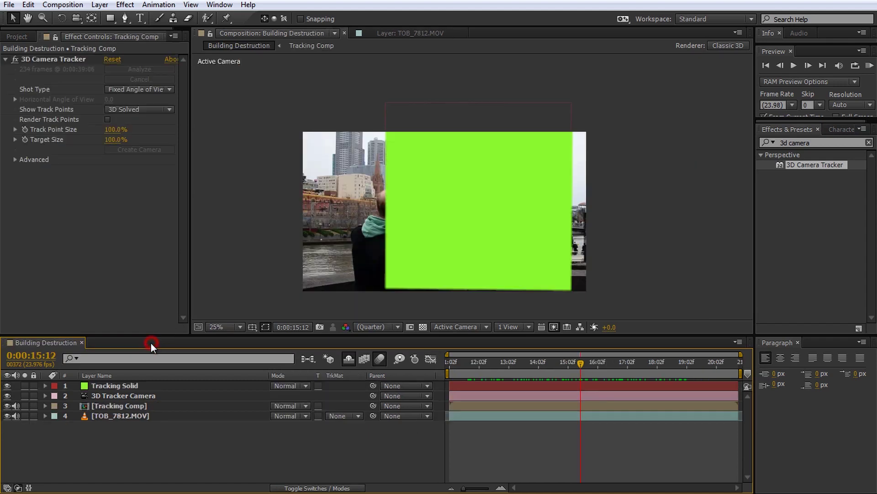
pyautogui.click(18, 36)
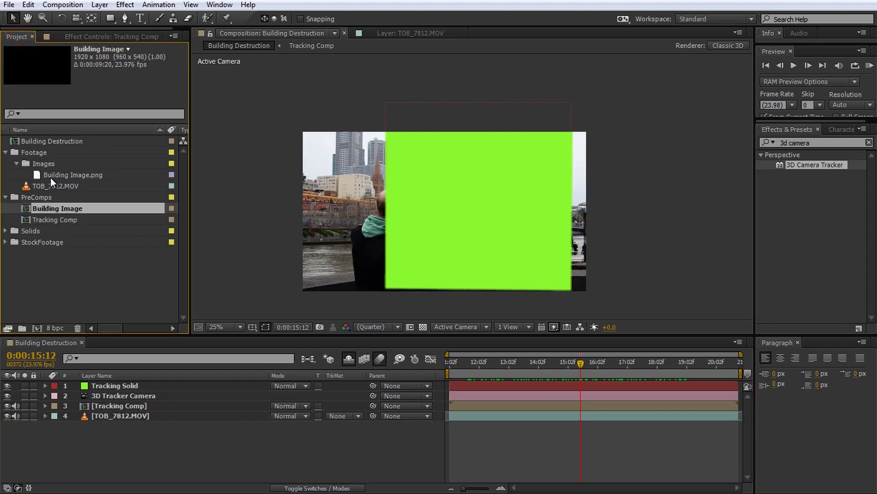
pyautogui.click(48, 175)
pyautogui.click(7, 196)
pyautogui.click(68, 174)
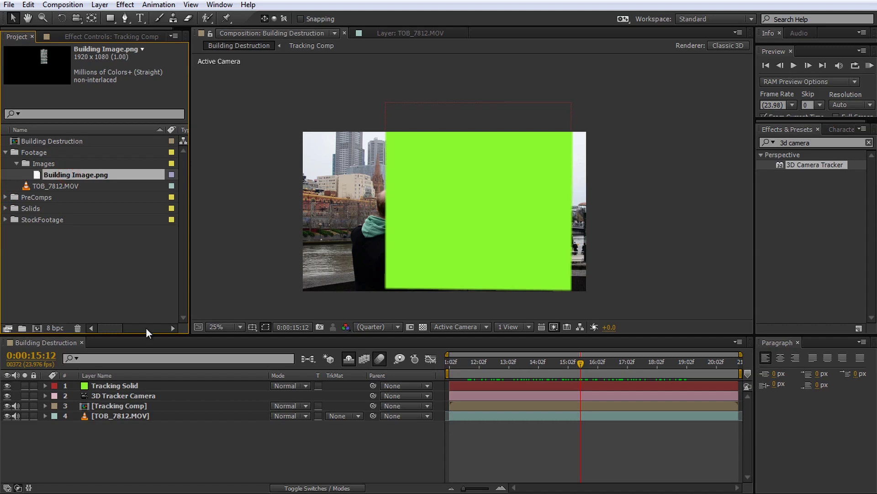
# Step: Duplicate Tracking Solid, hide the original, and replace the copy with Building Image.png
pyautogui.click(115, 385)
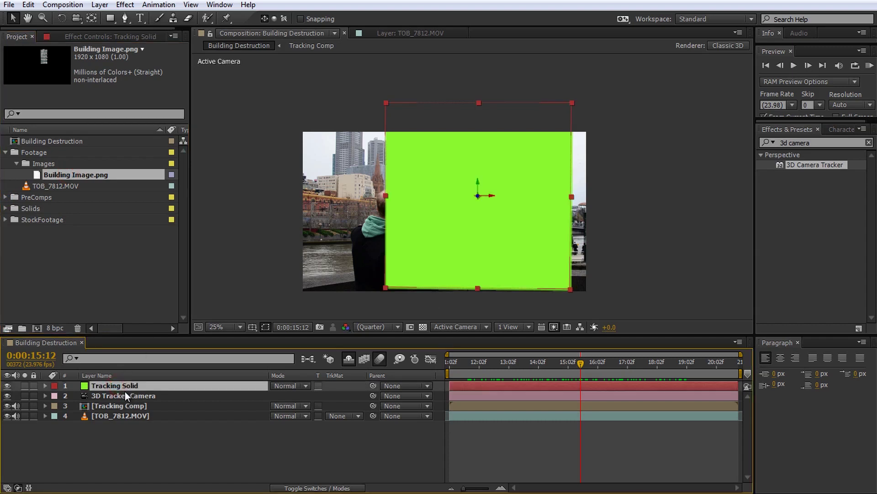
pyautogui.hotkey('ctrl', 'd')
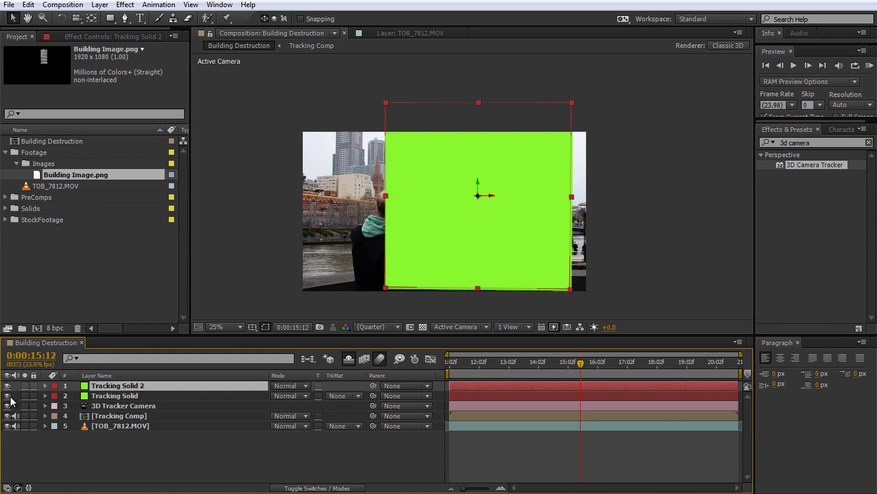
pyautogui.click(7, 396)
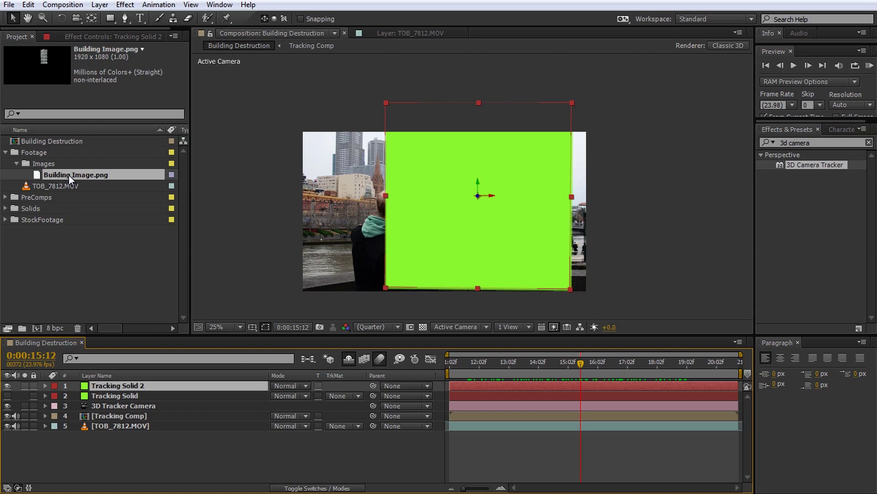
pyautogui.moveTo(69, 173); pyautogui.dragTo(122, 386)
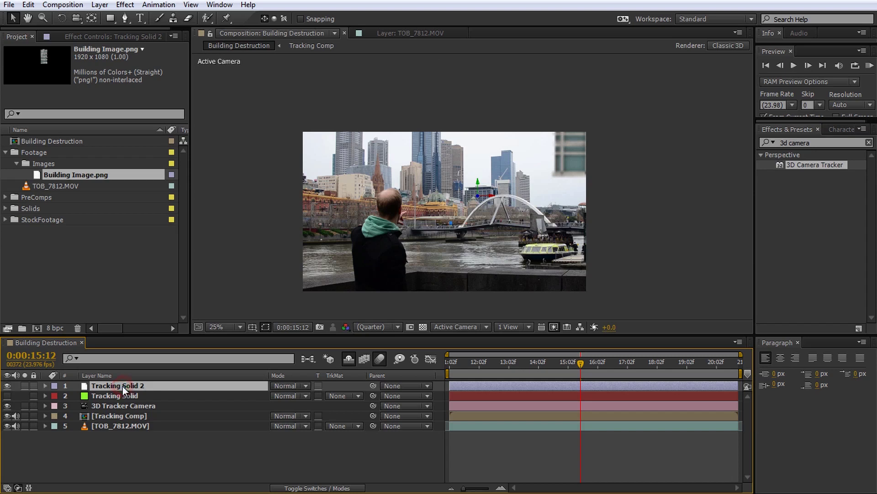
# Step: Rename the replaced layer to 'Building Image'
pyautogui.press('Return')
pyautogui.write('Buildin')
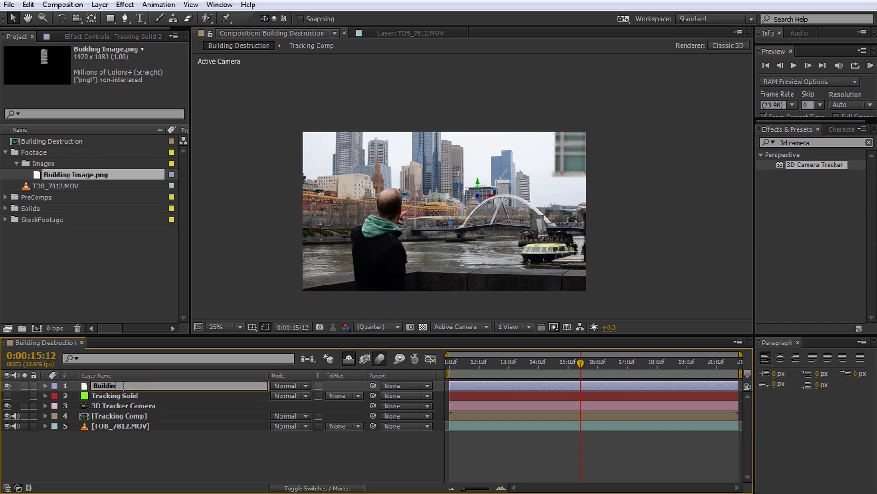
pyautogui.write('g Image')
pyautogui.press('Return')
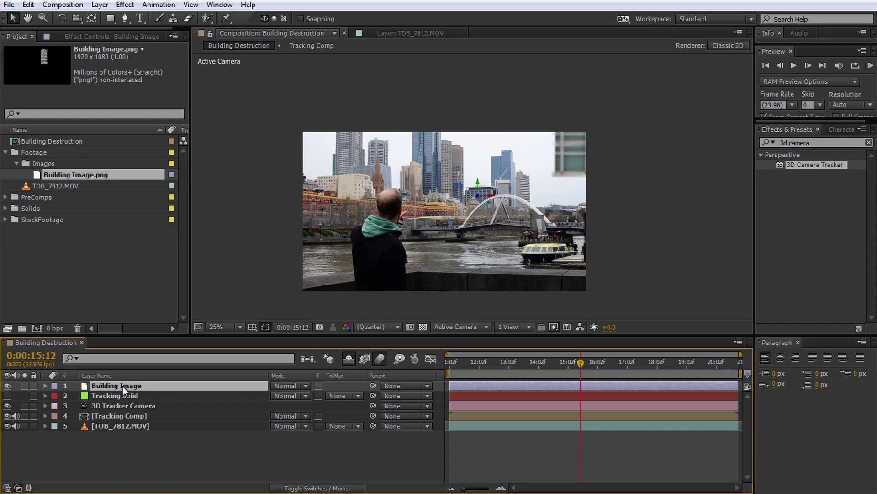
# Step: Scale the Building Image layer down and shift it slightly left and down among the towers
pyautogui.scroll(-4, 506, 252)
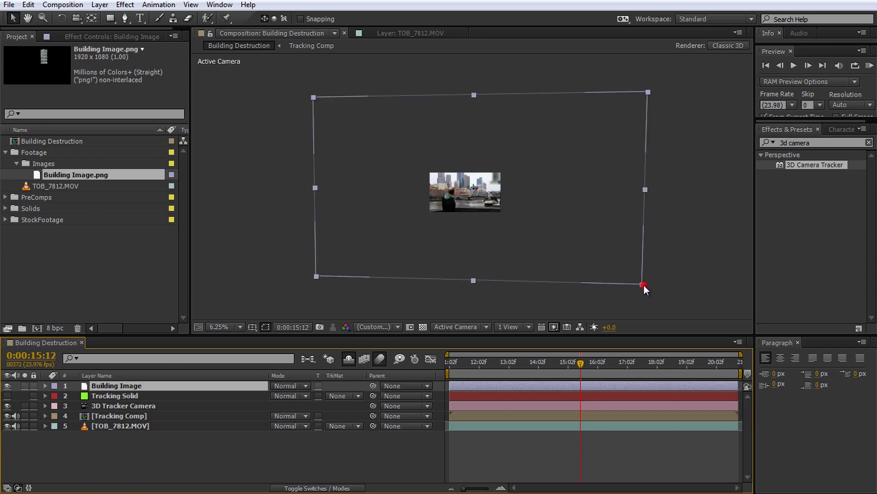
pyautogui.moveTo(644, 285); pyautogui.dragTo(505, 213)
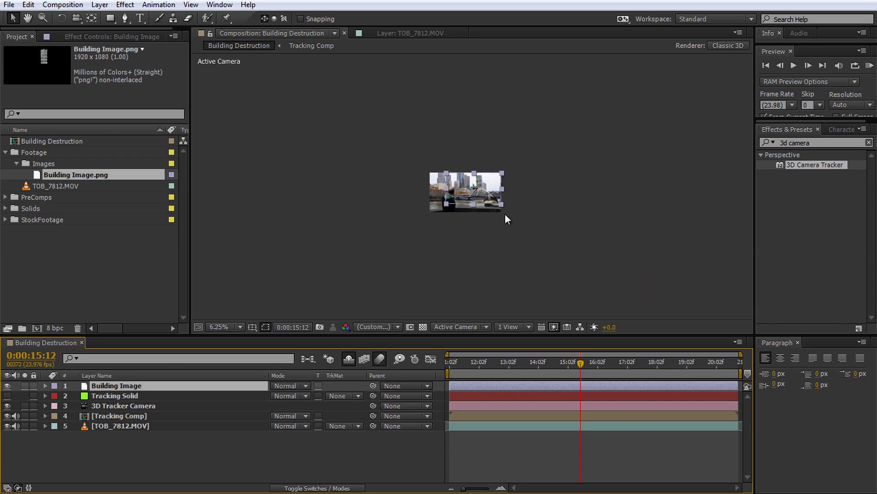
pyautogui.scroll(6, 504, 188)
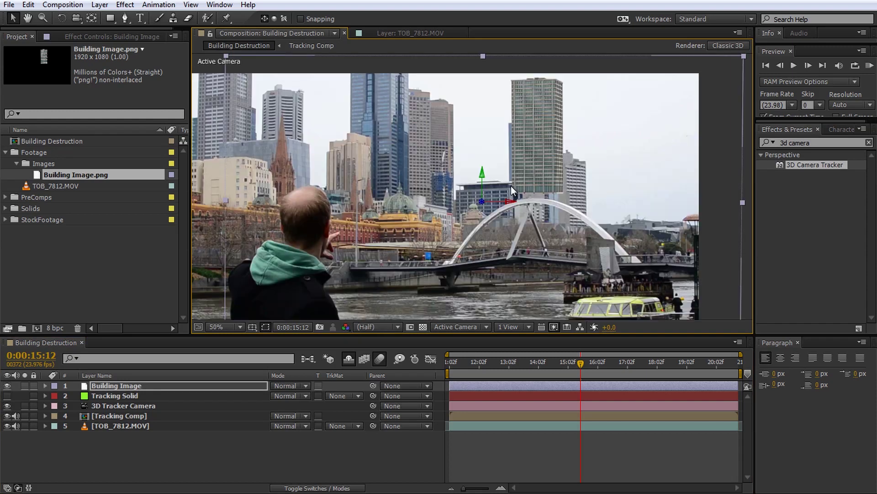
pyautogui.moveTo(511, 185); pyautogui.dragTo(485, 202)
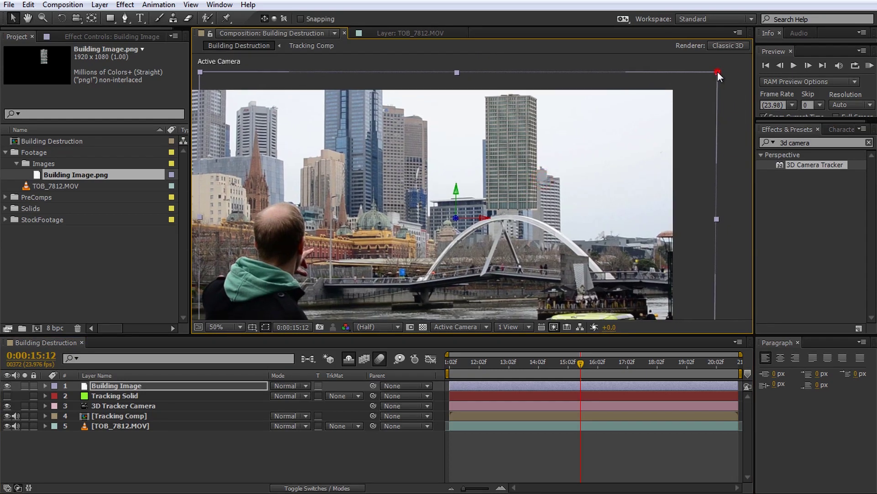
pyautogui.moveTo(718, 71); pyautogui.dragTo(702, 81)
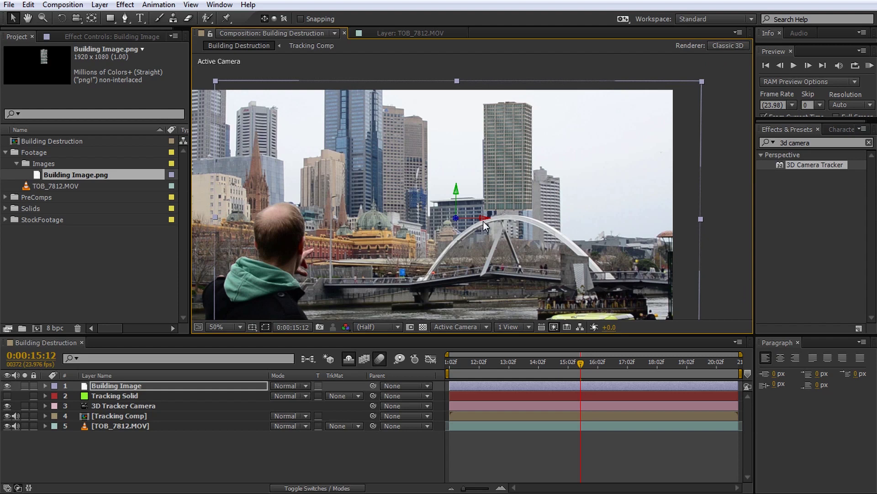
pyautogui.moveTo(506, 182); pyautogui.dragTo(453, 207)
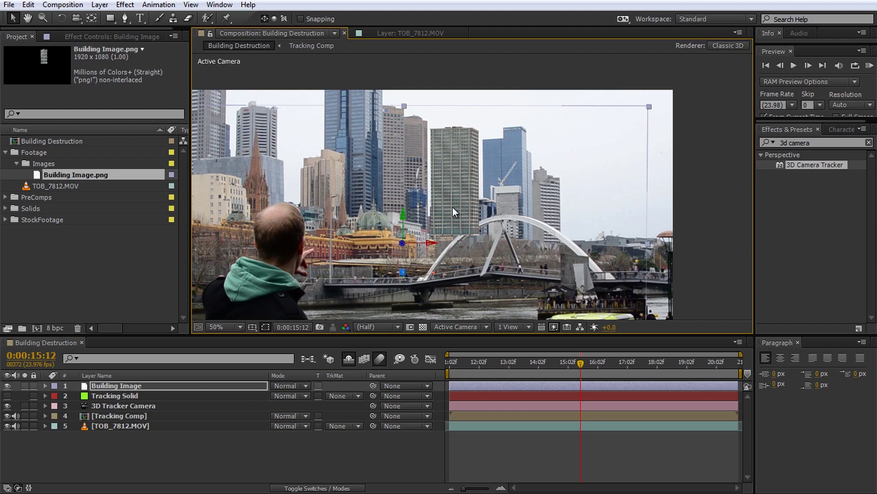
pyautogui.hotkey('shift', '/')
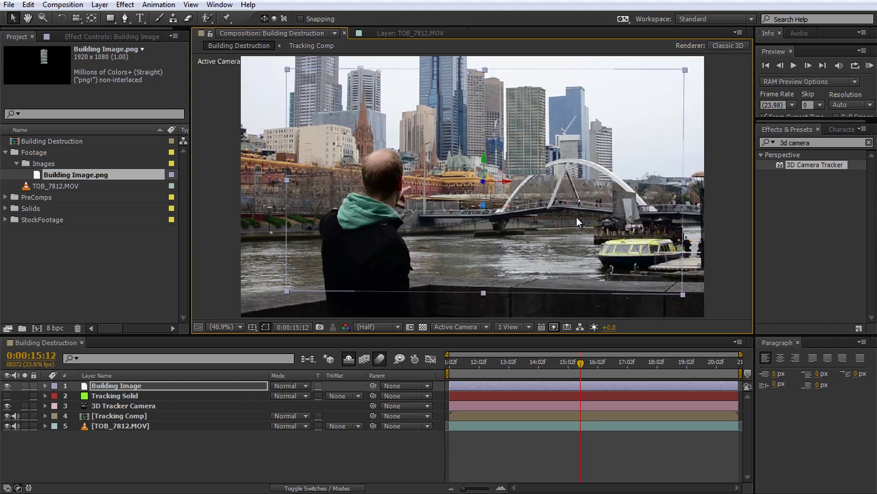
# Step: Show the layer switch columns and scrub back to a fast-moving camera frame
pyautogui.click(585, 446)
pyautogui.press('F4')
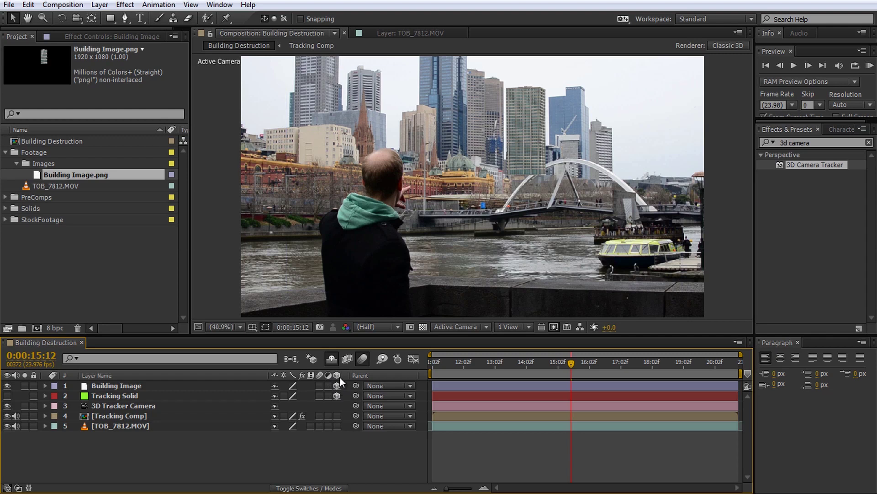
pyautogui.click(192, 385)
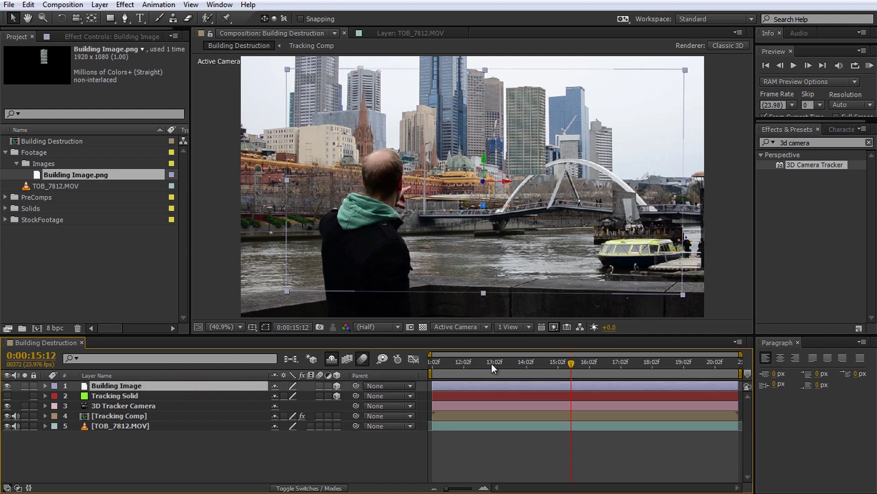
pyautogui.click(562, 454)
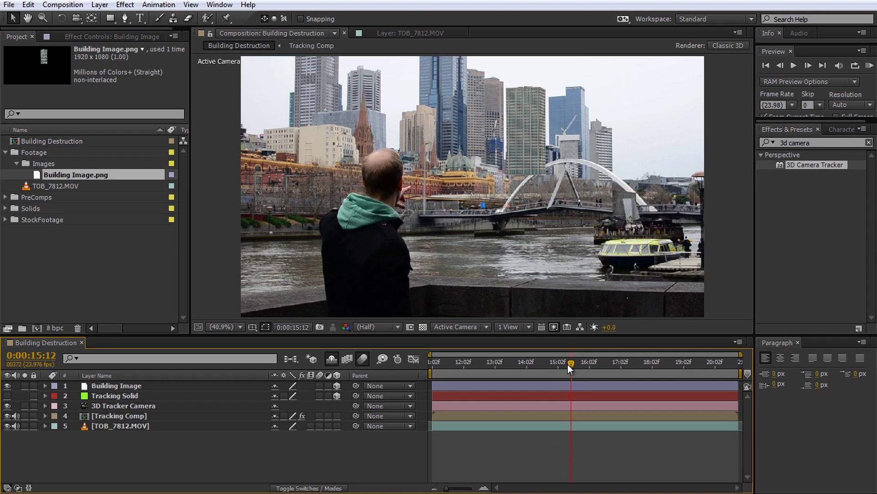
pyautogui.moveTo(568, 364); pyautogui.dragTo(442, 363)
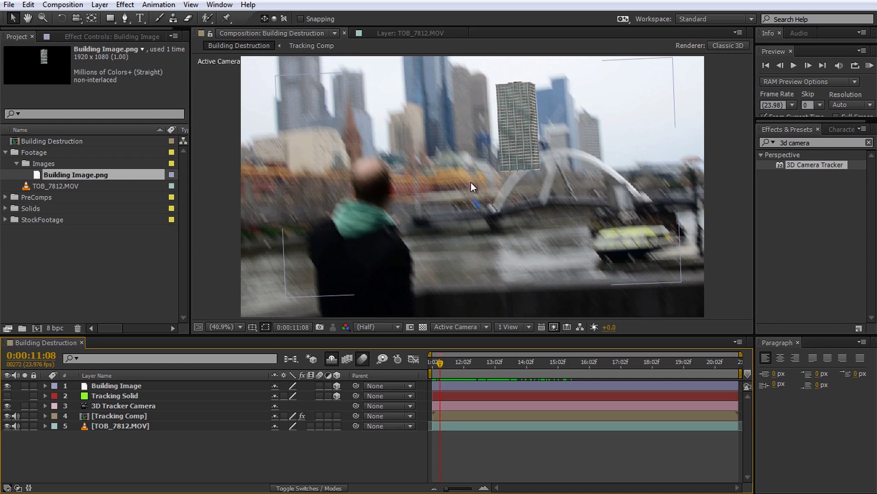
# Step: Enable Motion Blur on Building Image and the composition, then scrub forward to check the smear
pyautogui.click(165, 384)
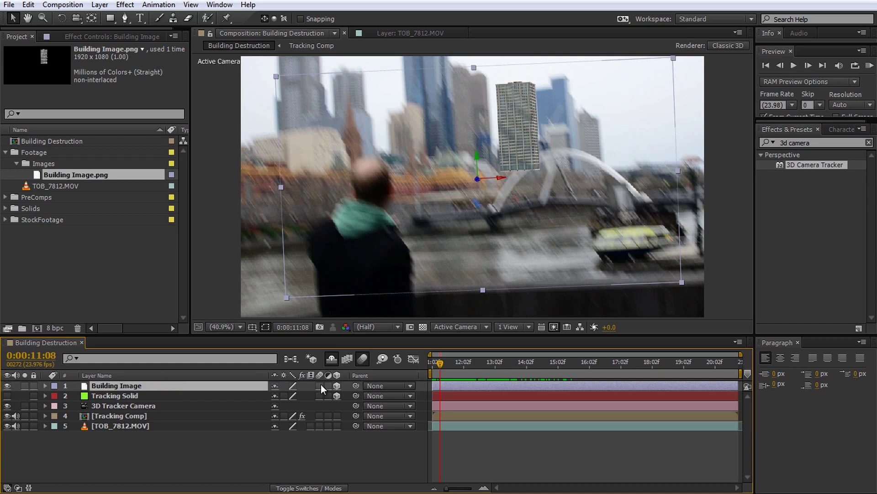
pyautogui.click(320, 385)
pyautogui.click(361, 360)
pyautogui.click(388, 449)
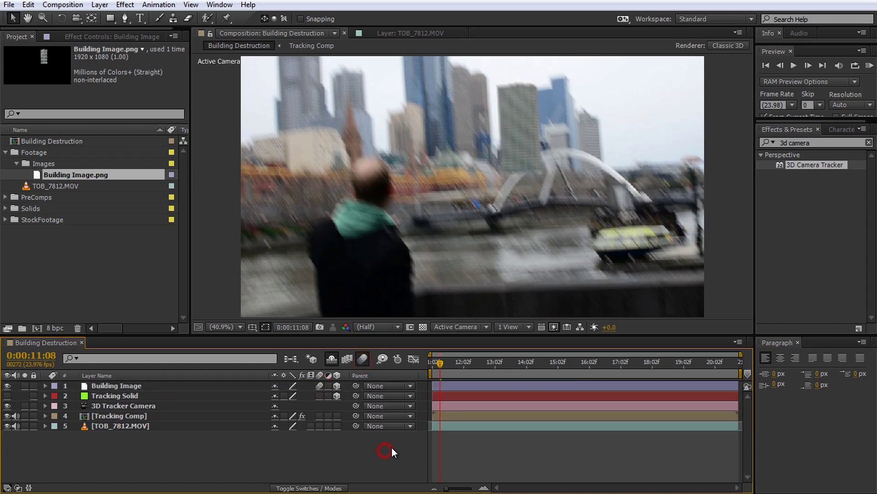
pyautogui.moveTo(441, 361); pyautogui.dragTo(560, 368)
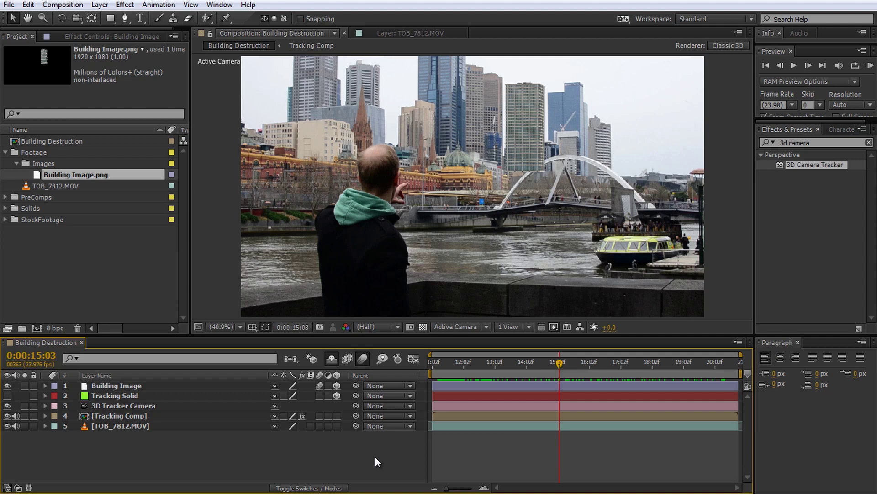
# Step: Apply the Curves effect to the Building Image layer from Effects & Presets
pyautogui.click(152, 386)
pyautogui.hotkey('ctrl', '5')
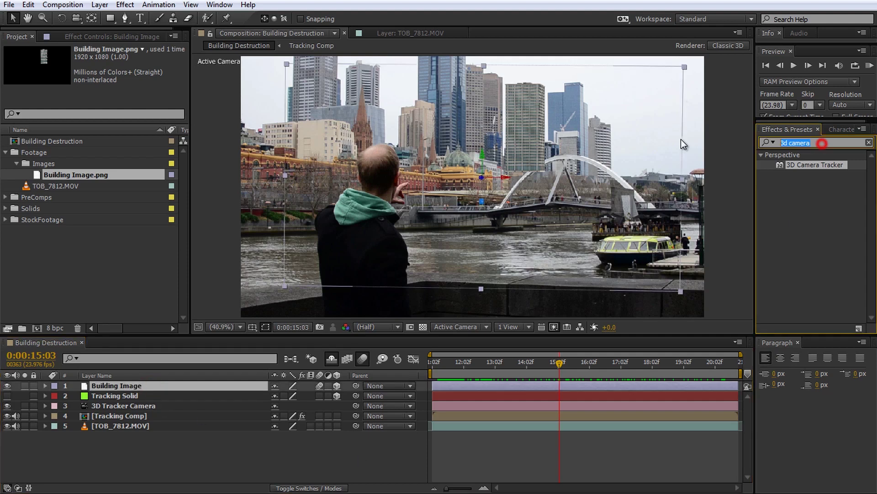
pyautogui.write('curves')
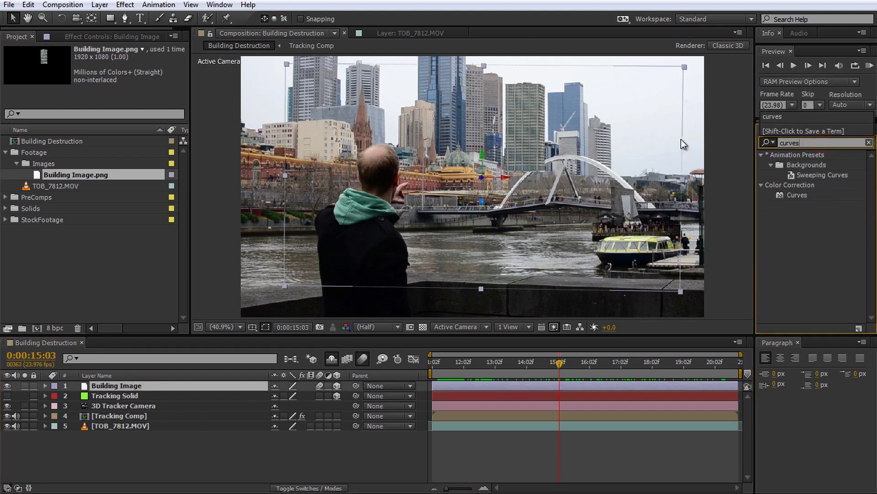
pyautogui.doubleClick(796, 195)
# Step: Add a midpoint on the Blue channel curve and pull it slightly down, then refit the viewer
pyautogui.click(154, 67)
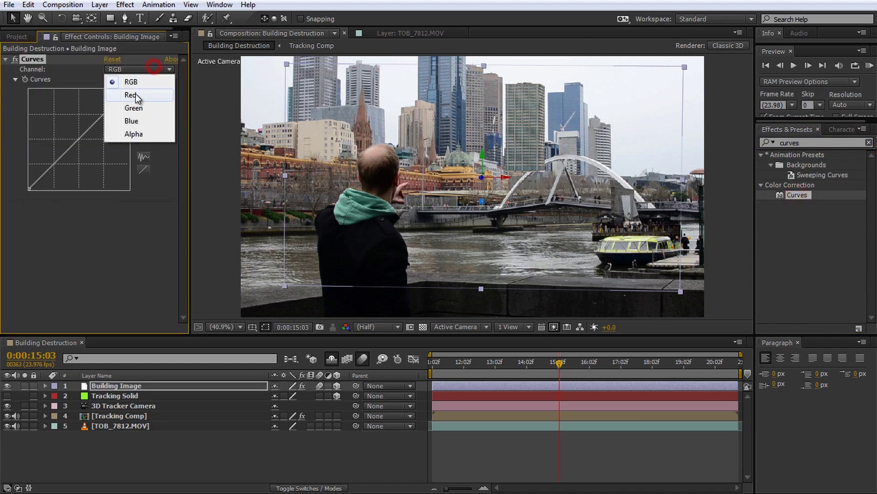
pyautogui.click(136, 120)
pyautogui.click(78, 139)
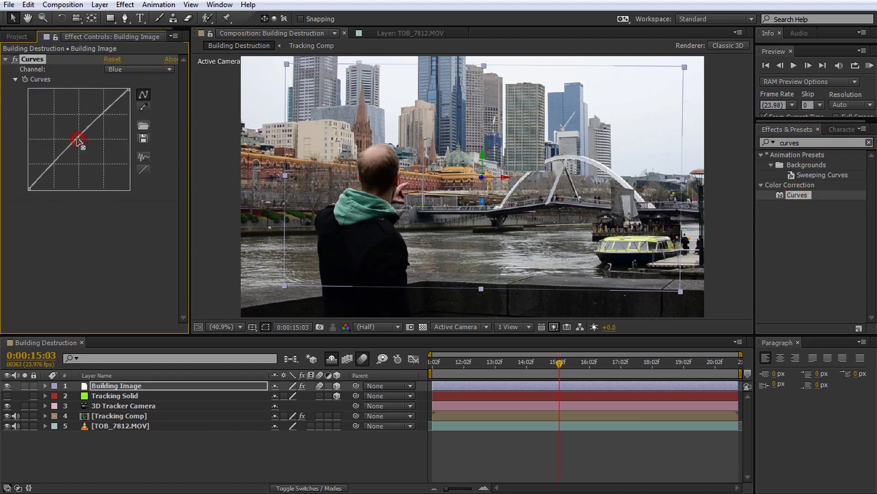
pyautogui.moveTo(76, 139); pyautogui.dragTo(77, 140)
pyautogui.click(89, 246)
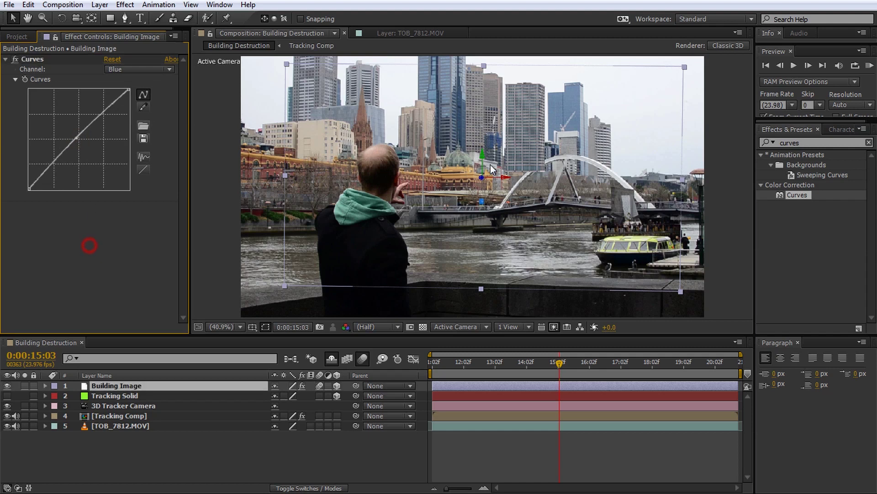
pyautogui.click(516, 462)
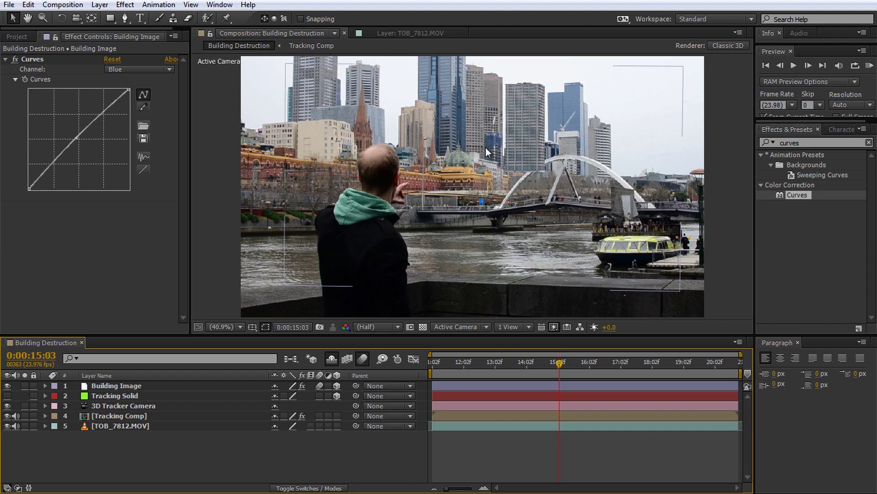
pyautogui.scroll(3, 525, 152)
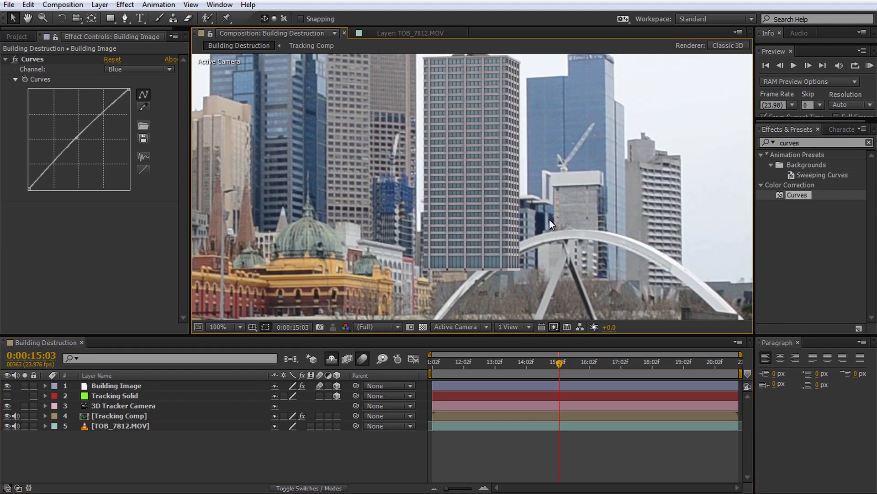
pyautogui.hotkey('shift', '/')
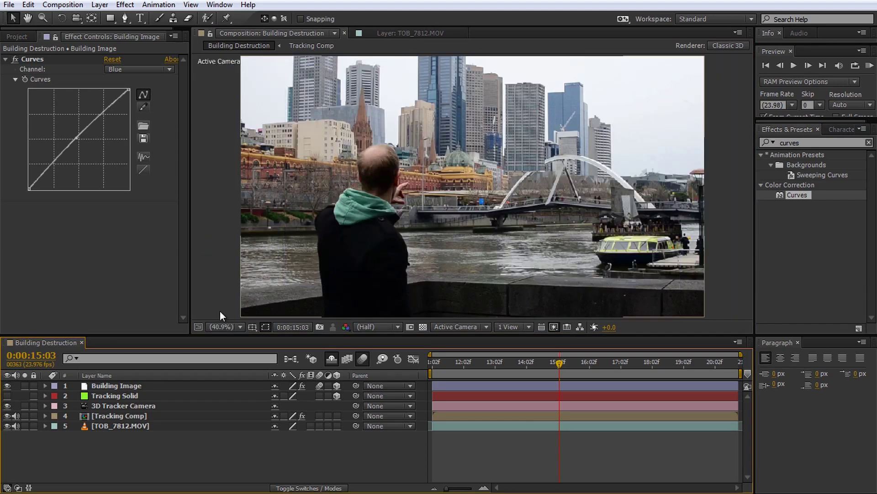
# Step: Duplicate Tracking Solid, rename it 'Skyline Matte', move it to the top and make it visible
pyautogui.click(116, 396)
pyautogui.hotkey('ctrl', 'd')
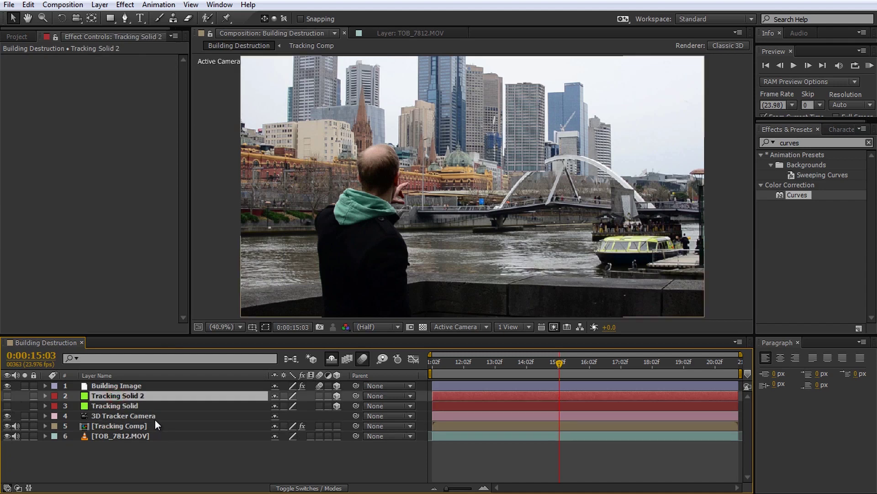
pyautogui.press('Return')
pyautogui.write('Skyline Matte')
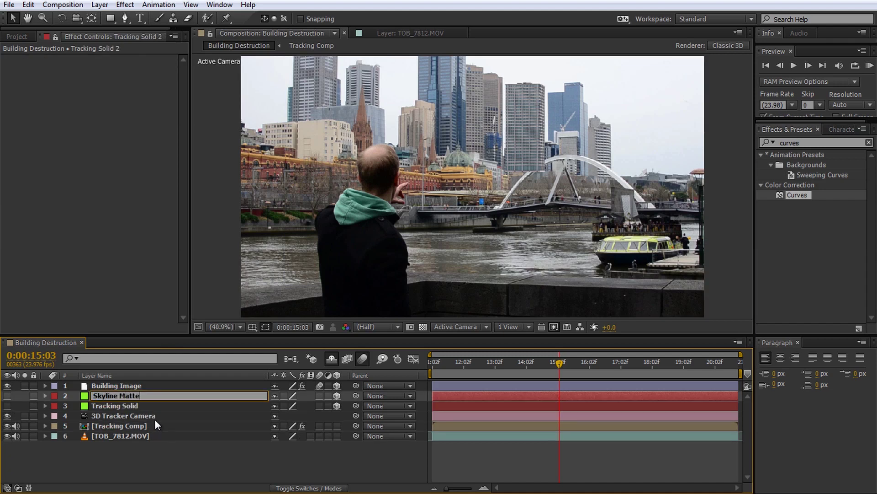
pyautogui.press('Return')
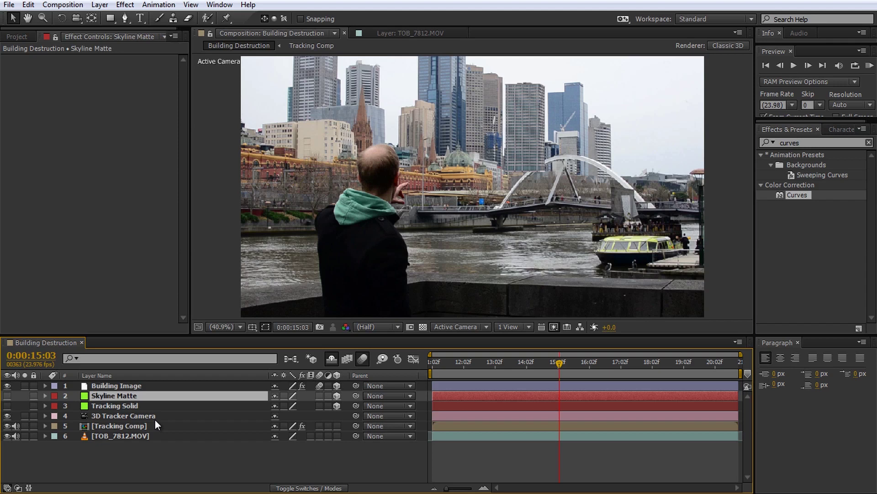
pyautogui.moveTo(123, 400); pyautogui.dragTo(119, 383)
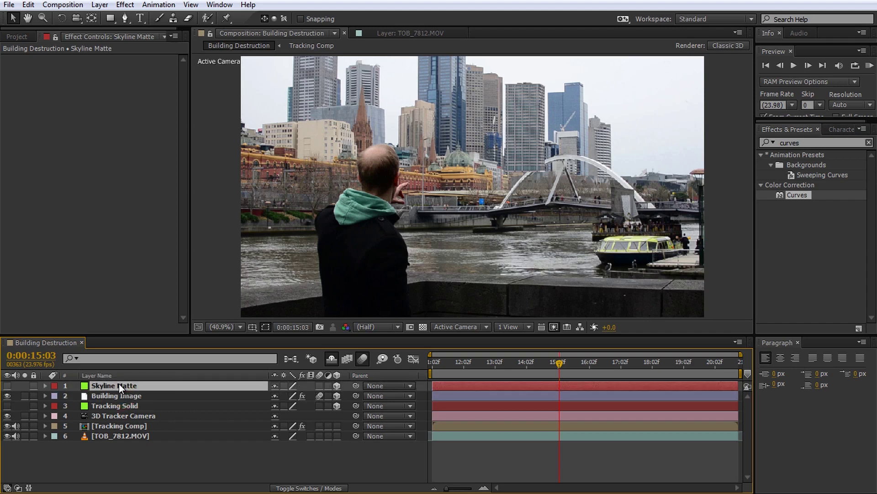
pyautogui.click(10, 385)
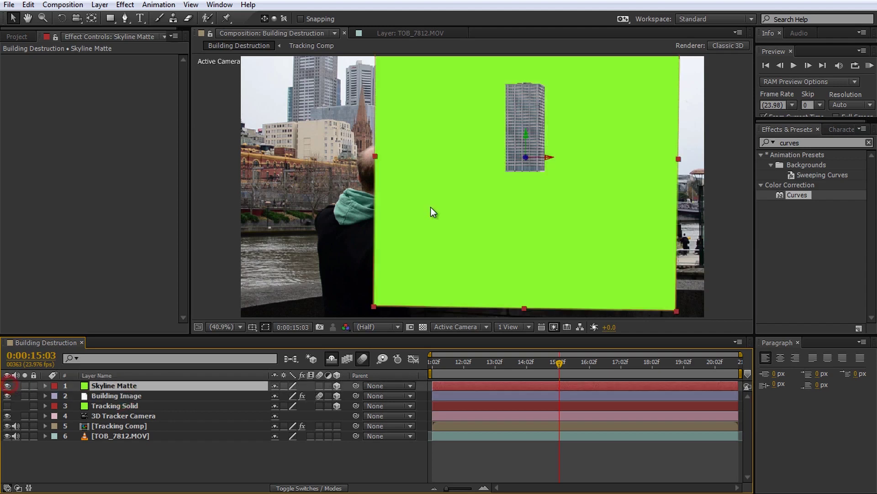
pyautogui.scroll(-2, 502, 193)
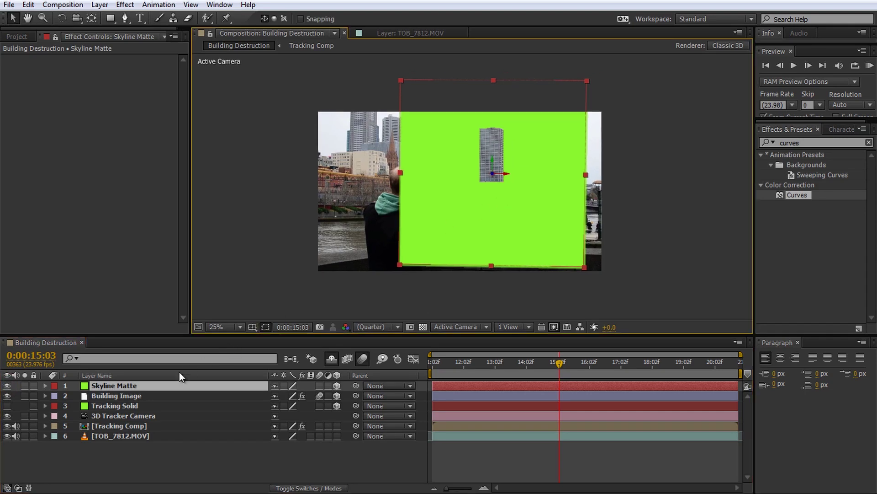
# Step: Resize the Skyline Matte solid to 3000 by 3000 in Solid Settings
pyautogui.click(155, 385)
pyautogui.click(99, 5)
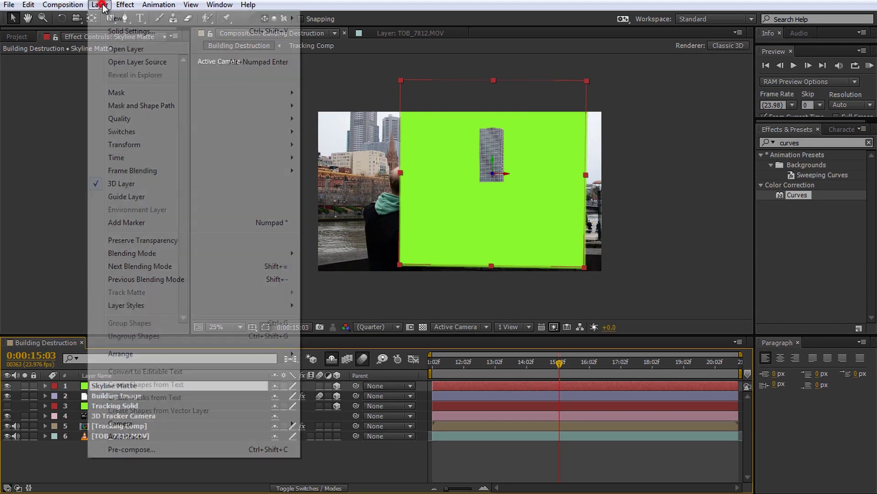
pyautogui.click(120, 32)
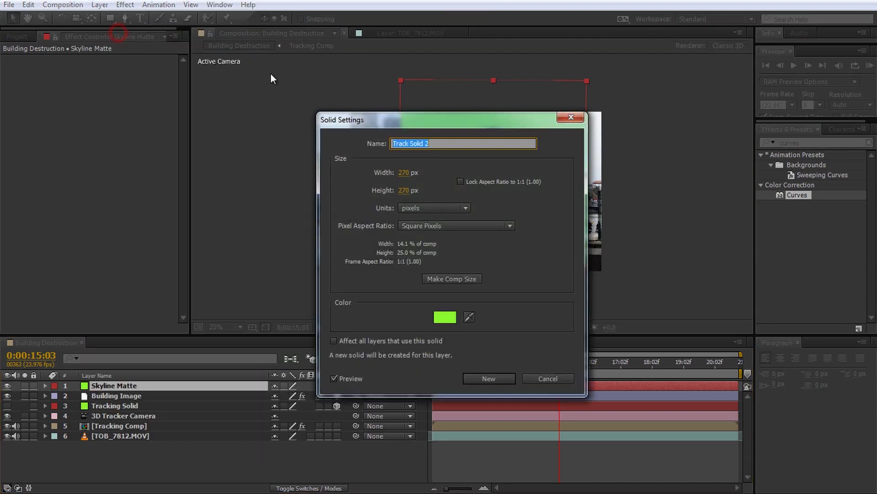
pyautogui.moveTo(412, 122); pyautogui.dragTo(149, 116)
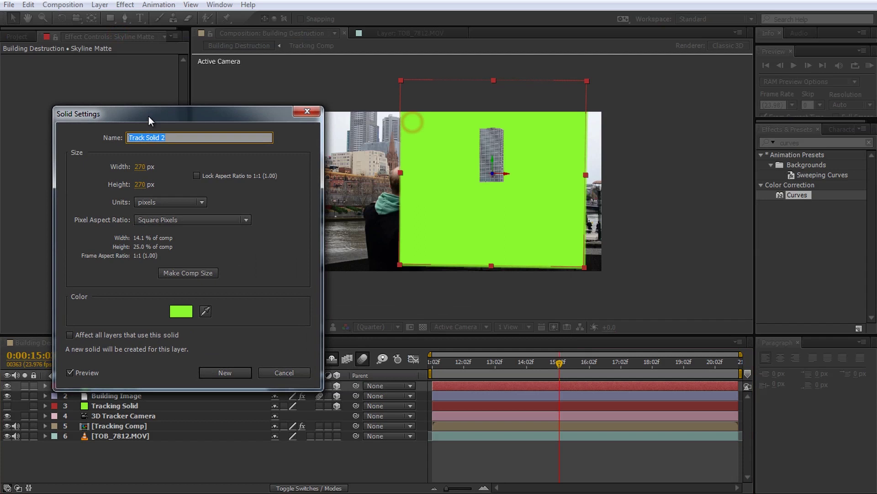
pyautogui.click(139, 167)
pyautogui.write('3000')
pyautogui.press('Tab')
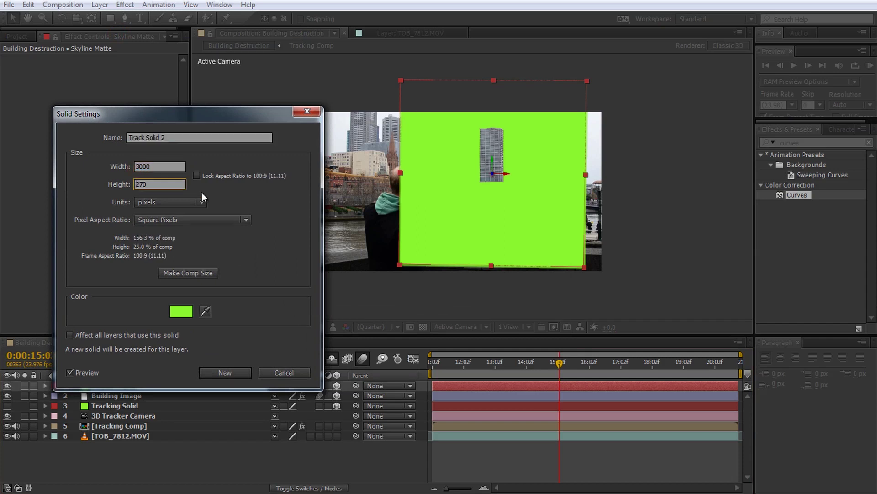
pyautogui.write('3000')
pyautogui.press('Tab')
pyautogui.press('Return')
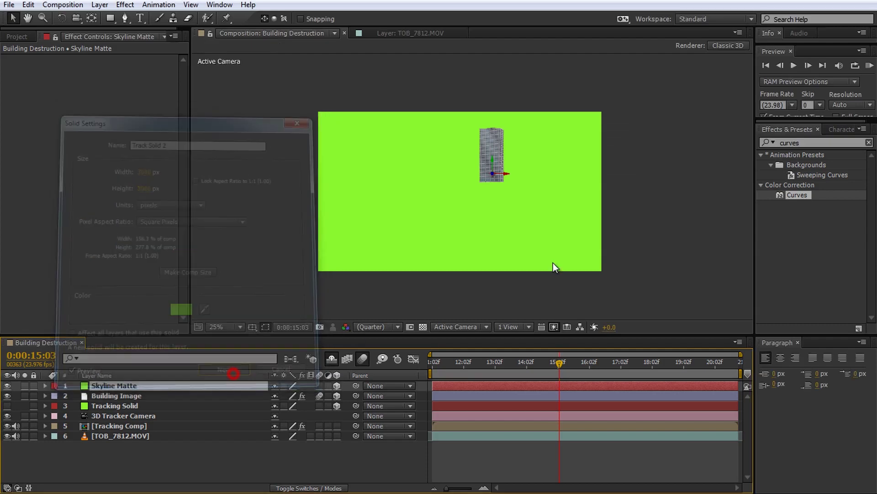
# Step: Scale the oversized matte down toward the frame and fit the composition in the viewer
pyautogui.scroll(-6, 557, 258)
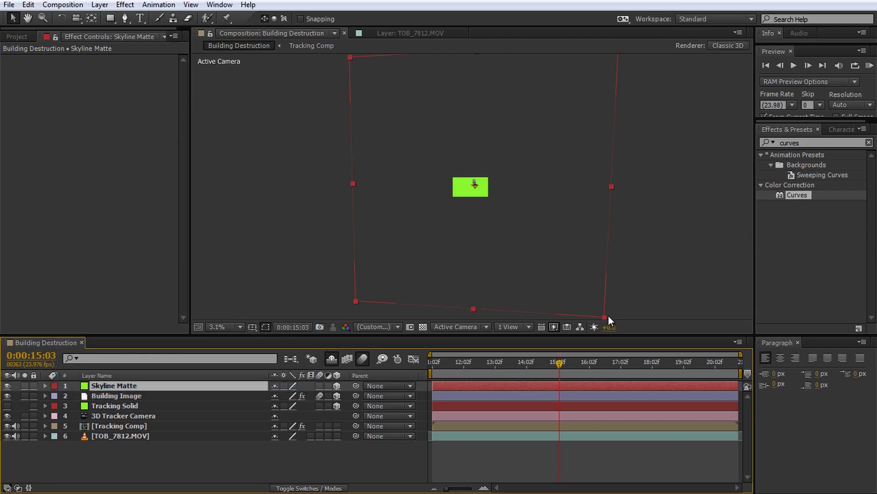
pyautogui.moveTo(605, 317); pyautogui.dragTo(491, 199)
pyautogui.hotkey('shift', '/')
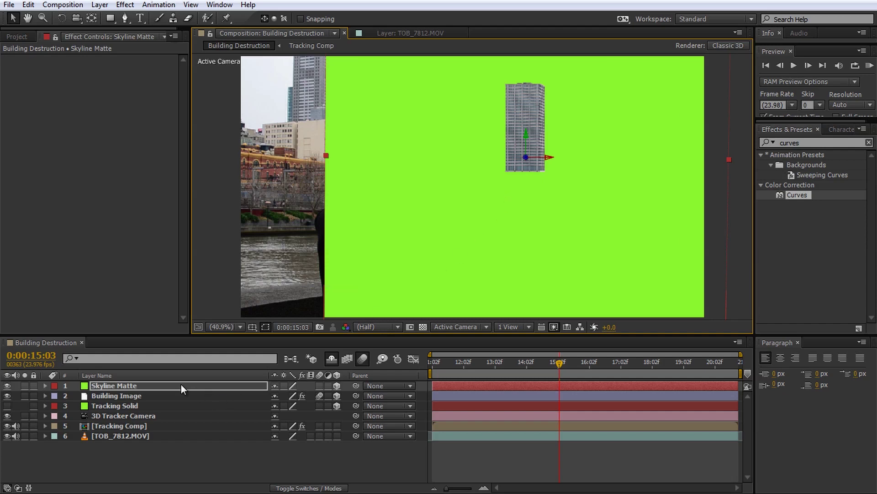
# Step: Lower Skyline Matte's opacity to 6% and hide the Building Image layer
pyautogui.press('t')
pyautogui.moveTo(278, 395); pyautogui.dragTo(223, 396)
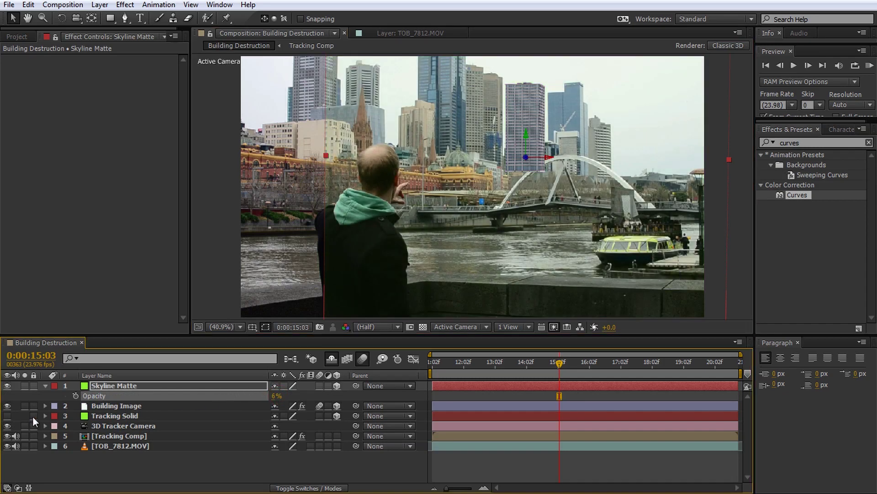
pyautogui.click(7, 416)
pyautogui.moveTo(7, 416); pyautogui.dragTo(7, 406)
# Step: Zoom in on the rooftops and start the Skyline Matte mask along the roof edge
pyautogui.press('h')
pyautogui.press('/')
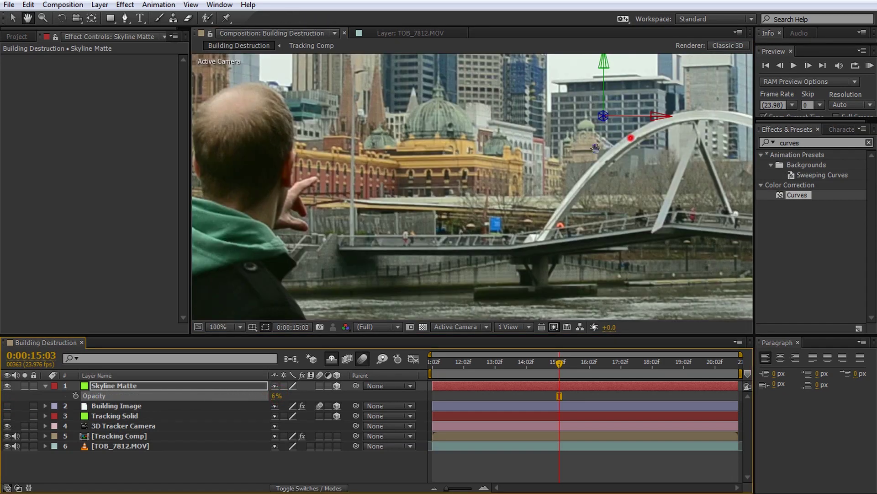
pyautogui.press('.')
pyautogui.moveTo(595, 148); pyautogui.dragTo(556, 192)
pyautogui.press('v')
pyautogui.click(131, 385)
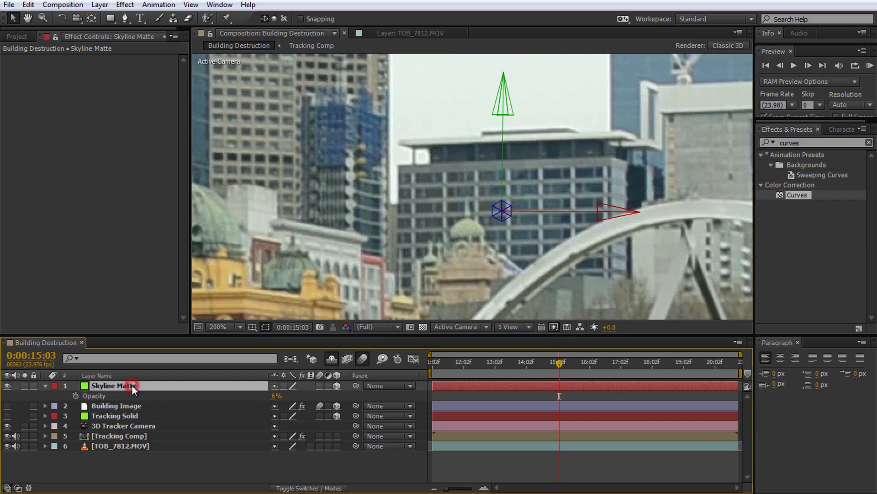
pyautogui.press('h')
pyautogui.press('.')
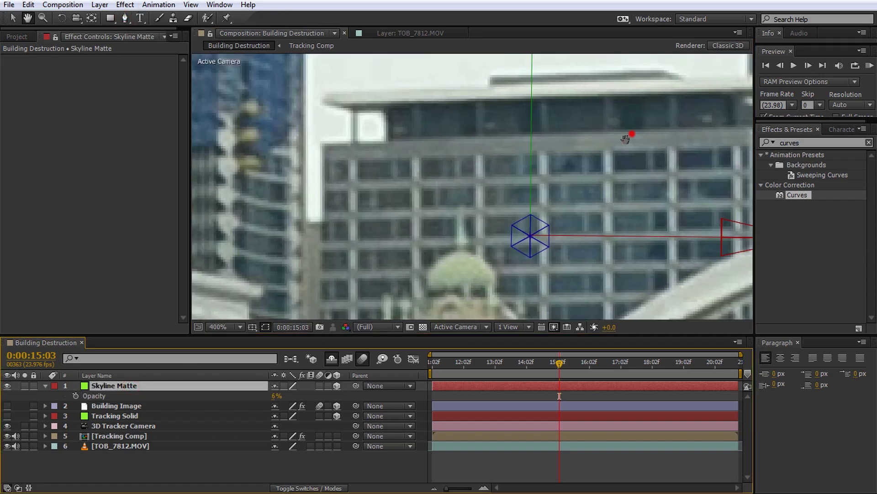
pyautogui.moveTo(626, 138); pyautogui.dragTo(504, 226)
pyautogui.press('g')
pyautogui.moveTo(647, 158); pyautogui.dragTo(678, 171)
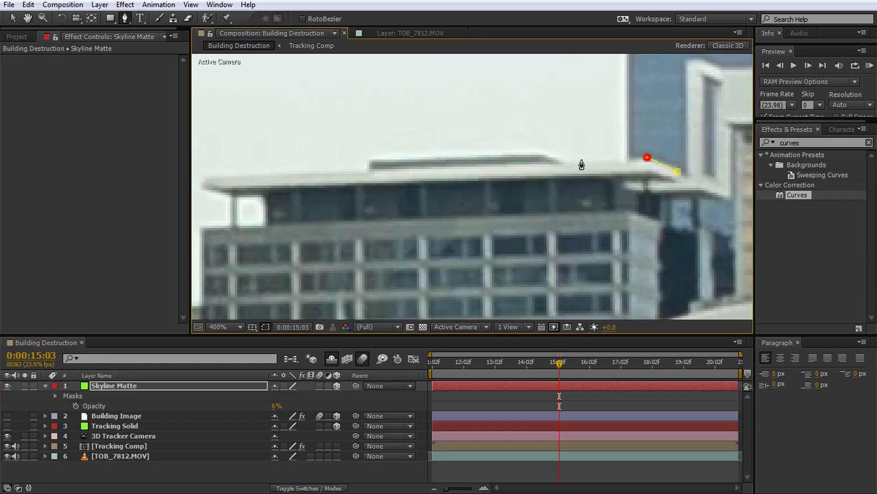
pyautogui.click(564, 162)
pyautogui.click(541, 155)
pyautogui.click(369, 161)
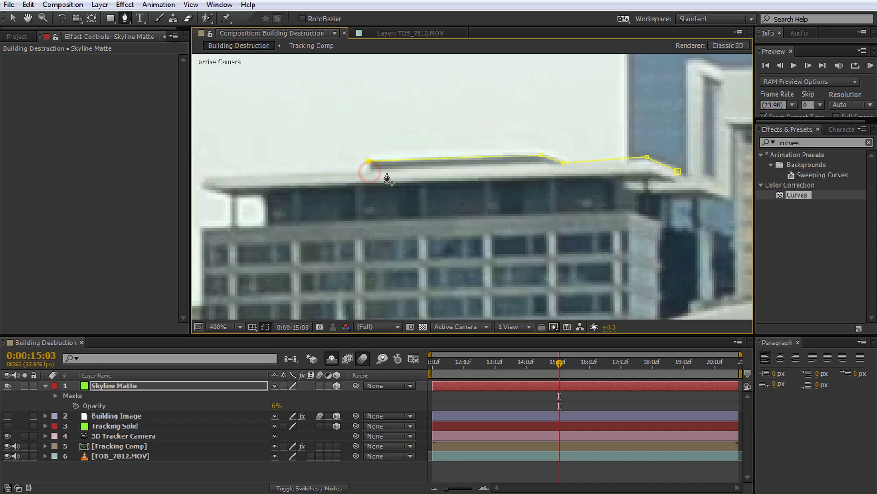
pyautogui.click(371, 170)
pyautogui.scroll(1, 371, 176)
pyautogui.moveTo(385, 172); pyautogui.dragTo(558, 166)
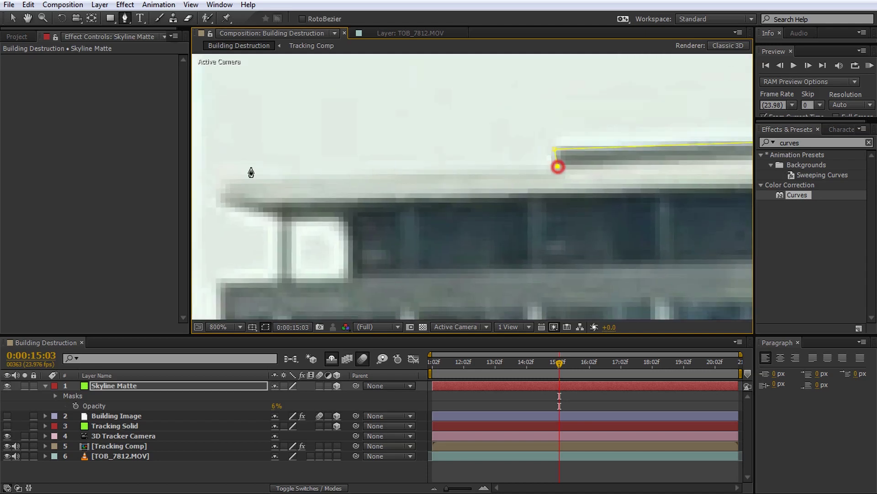
# Step: Trace the mask around the roof's left corner and down the building edge
pyautogui.click(227, 181)
pyautogui.click(231, 200)
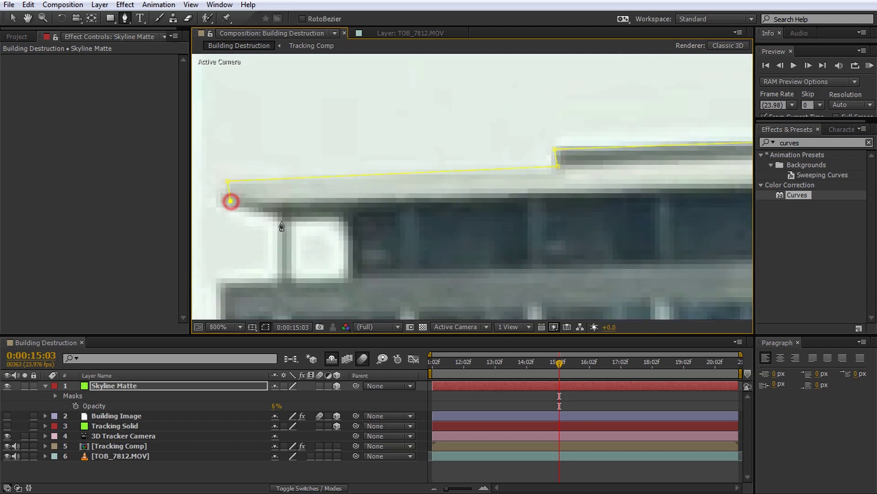
pyautogui.click(280, 218)
pyautogui.click(278, 281)
pyautogui.press('space')
pyautogui.moveTo(297, 296); pyautogui.dragTo(567, 180)
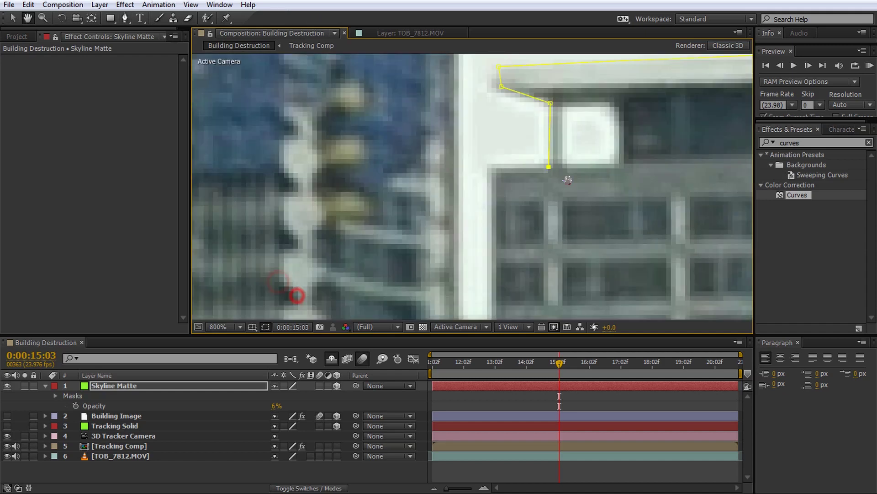
pyautogui.click(494, 174)
pyautogui.press('space')
pyautogui.moveTo(505, 206); pyautogui.dragTo(501, 196)
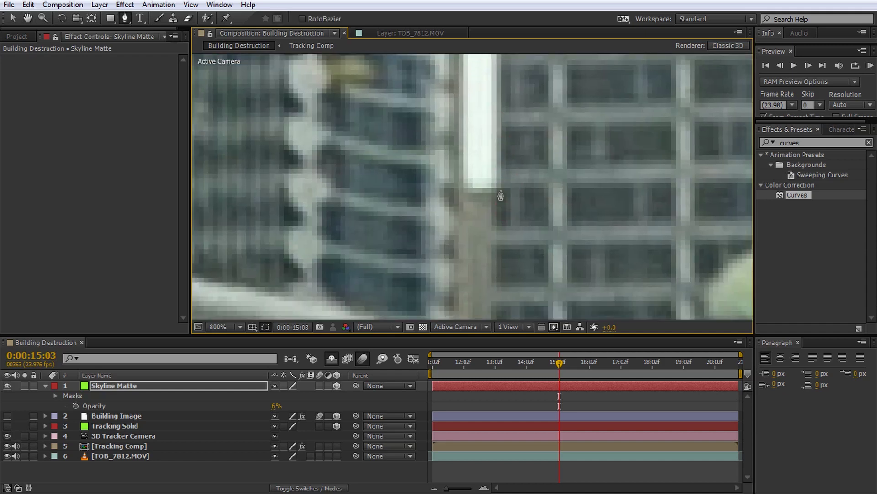
# Step: Continue the mask over the dome and around the spire
pyautogui.press(',')
pyautogui.moveTo(304, 138); pyautogui.dragTo(514, 243)
pyautogui.click(357, 220)
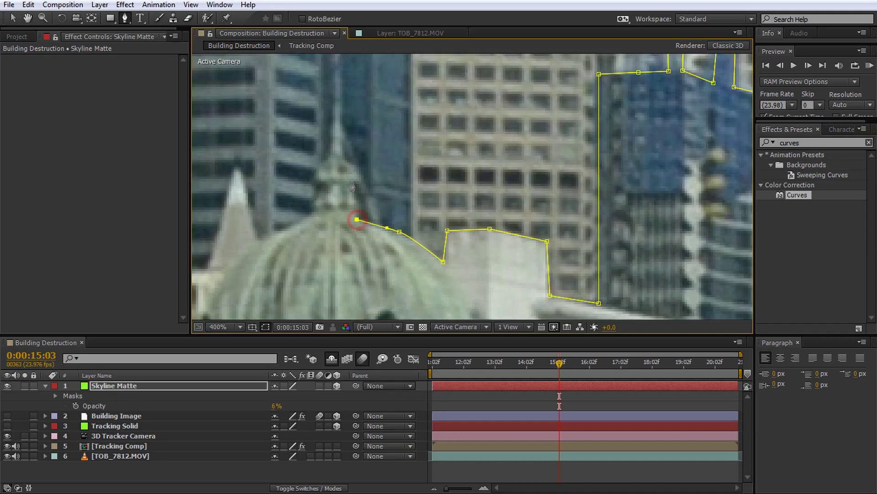
pyautogui.moveTo(357, 219); pyautogui.dragTo(441, 192)
pyautogui.click(441, 192)
pyautogui.click(417, 258)
pyautogui.press('space')
pyautogui.moveTo(418, 259); pyautogui.dragTo(385, 263)
pyautogui.click(385, 263)
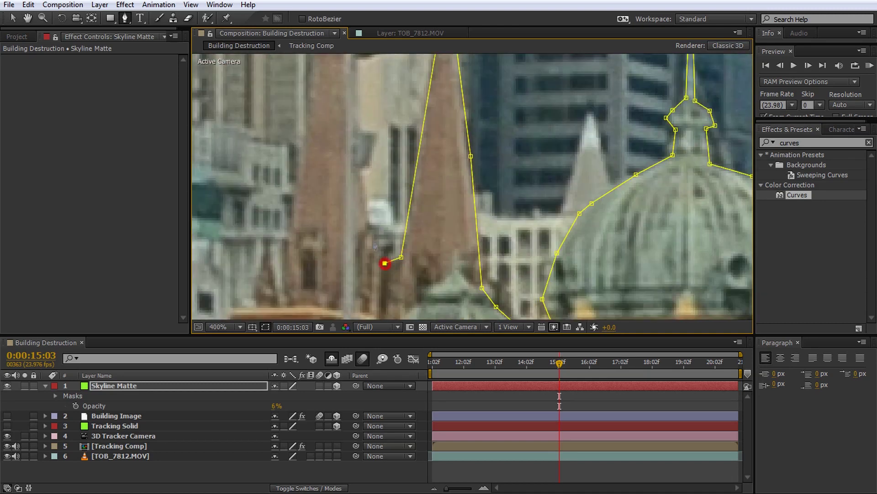
# Step: Inspect the bridge arch and rooftop cross up close, then fit the whole frame
pyautogui.press(',')
pyautogui.press(',')
pyautogui.press(',')
pyautogui.press('.')
pyautogui.press('.')
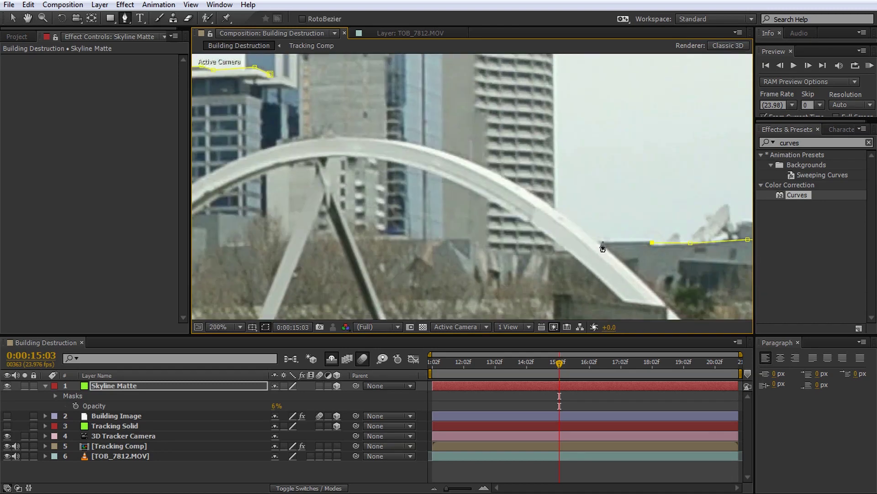
pyautogui.moveTo(602, 249); pyautogui.dragTo(470, 182)
pyautogui.press('.')
pyautogui.press('.')
pyautogui.press('.')
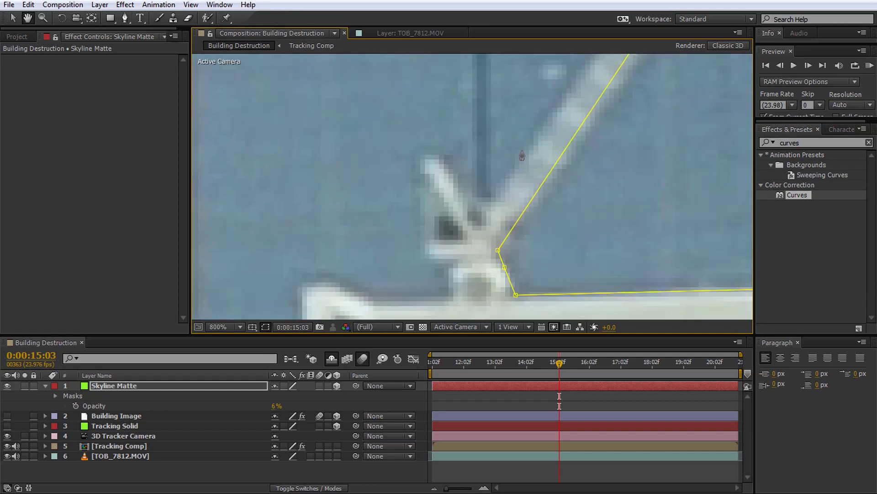
pyautogui.press(',')
pyautogui.press(',')
pyautogui.hotkey('shift', '/')
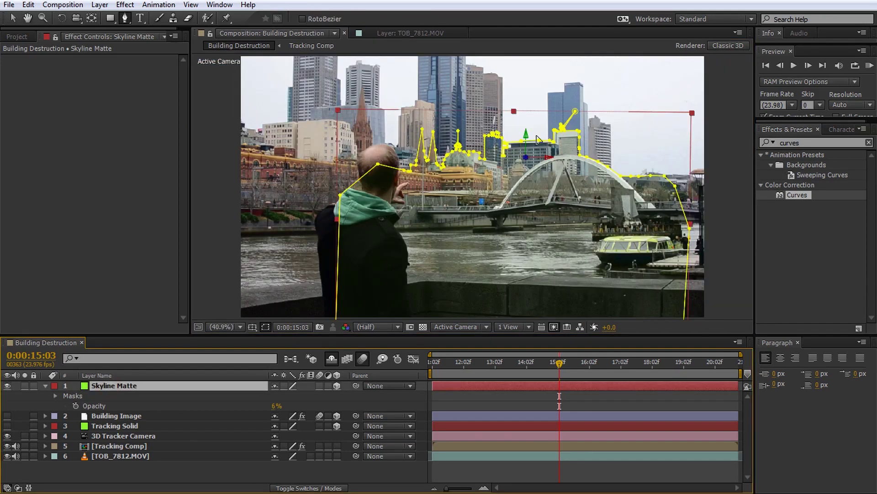
# Step: Zoom to 800% on the bright rooftop window corner with the Pen tool ready
pyautogui.press('/')
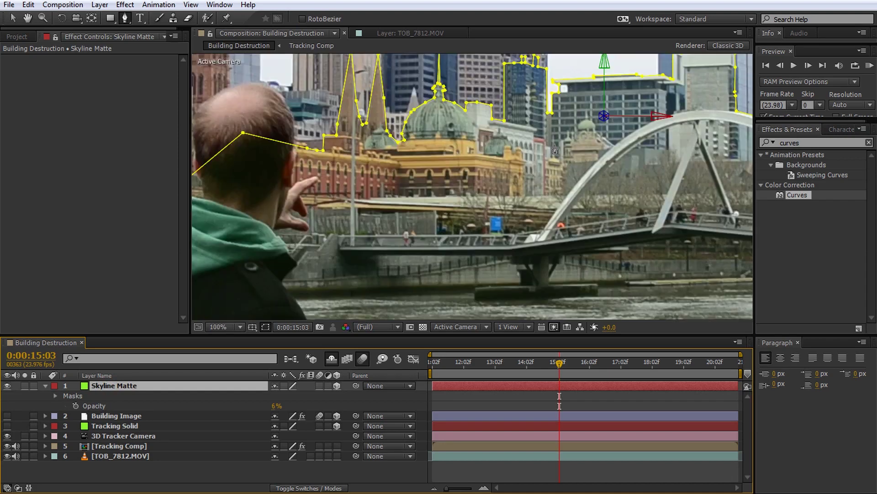
pyautogui.press('.')
pyautogui.moveTo(555, 148); pyautogui.dragTo(555, 227)
pyautogui.press('.')
pyautogui.moveTo(407, 295); pyautogui.dragTo(441, 209)
pyautogui.press('.')
pyautogui.press('g')
pyautogui.moveTo(295, 182); pyautogui.dragTo(408, 203)
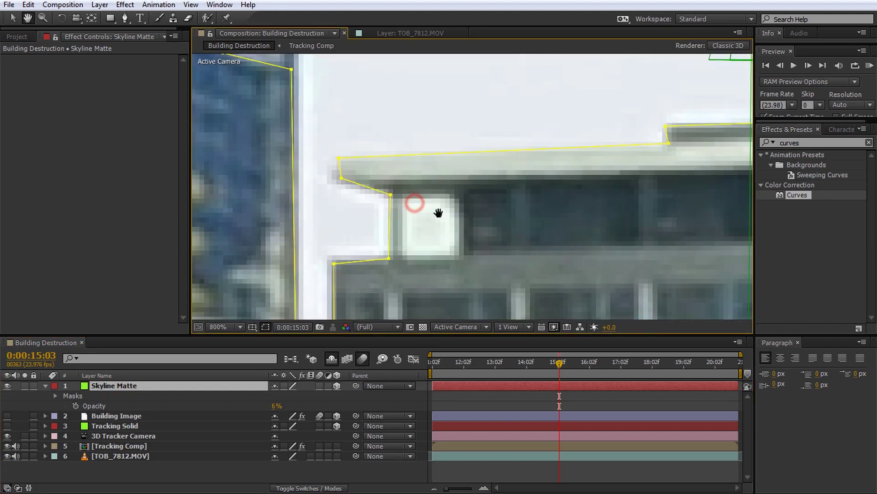
pyautogui.click(402, 196)
pyautogui.click(409, 202)
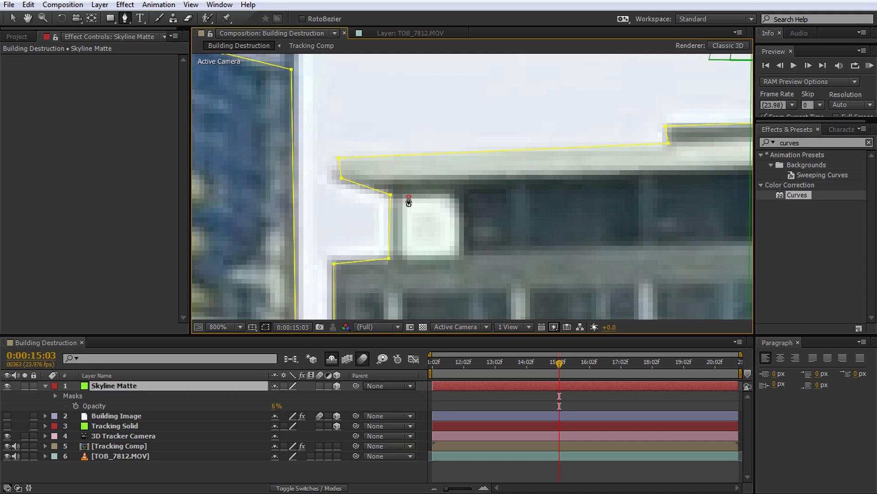
# Step: Draw a closed mask around the bright window gap
pyautogui.click(408, 196)
pyautogui.click(458, 195)
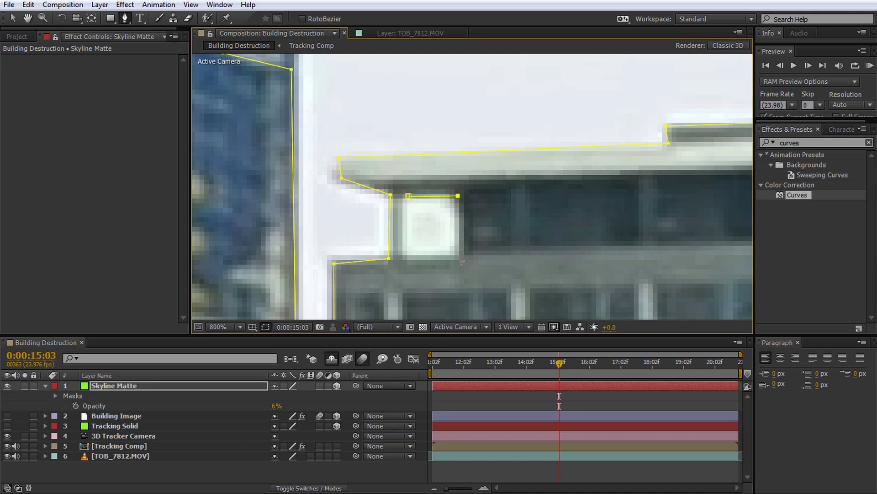
pyautogui.click(461, 256)
pyautogui.click(407, 263)
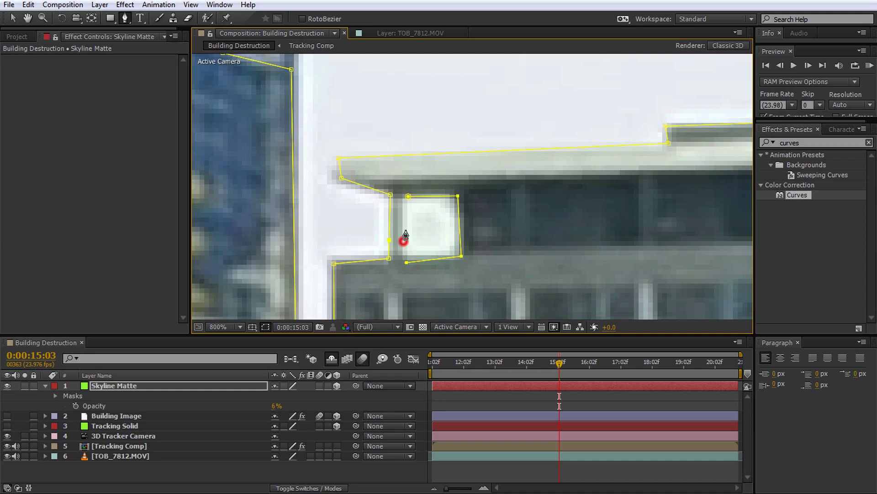
pyautogui.click(406, 233)
pyautogui.scroll(1, 406, 235)
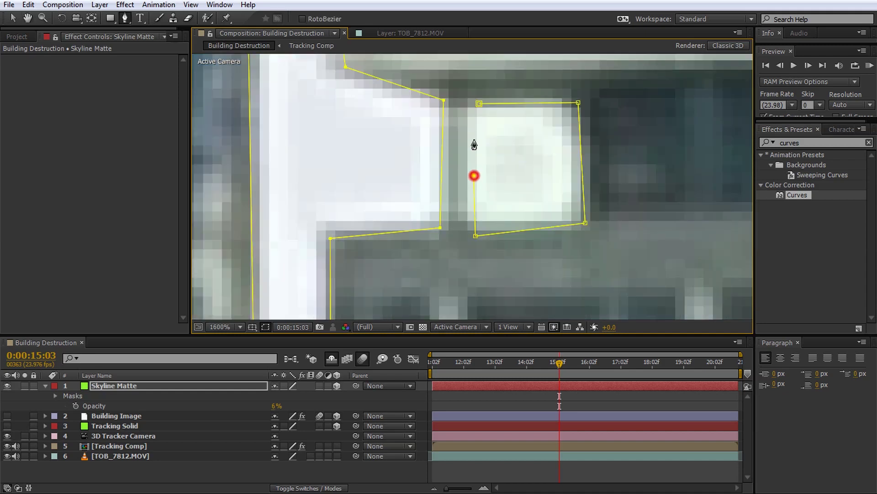
pyautogui.click(467, 112)
pyautogui.click(479, 103)
# Step: Set Mask 2's mode to Subtract, then pan toward the bridge arch
pyautogui.click(113, 387)
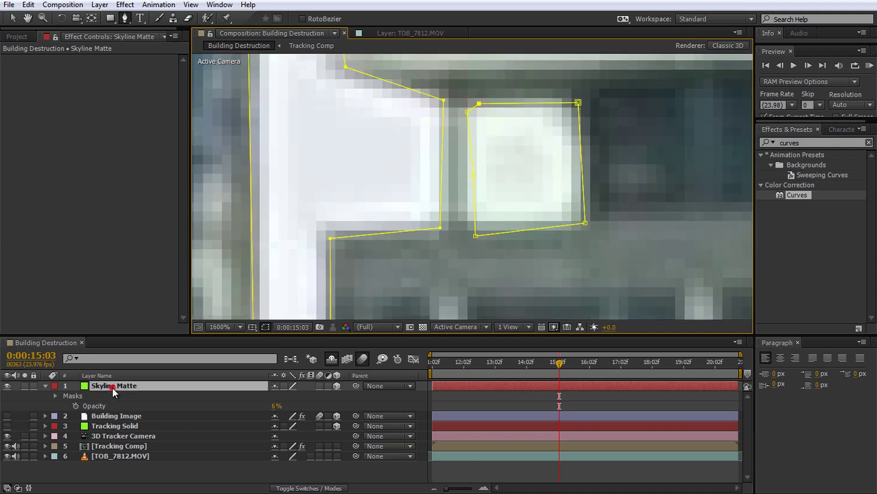
pyautogui.press('m')
pyautogui.press('m')
pyautogui.click(101, 446)
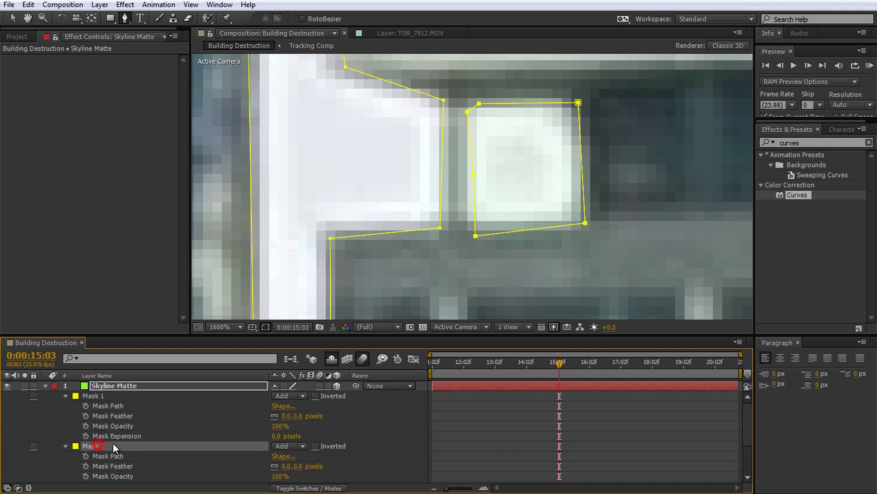
pyautogui.click(288, 445)
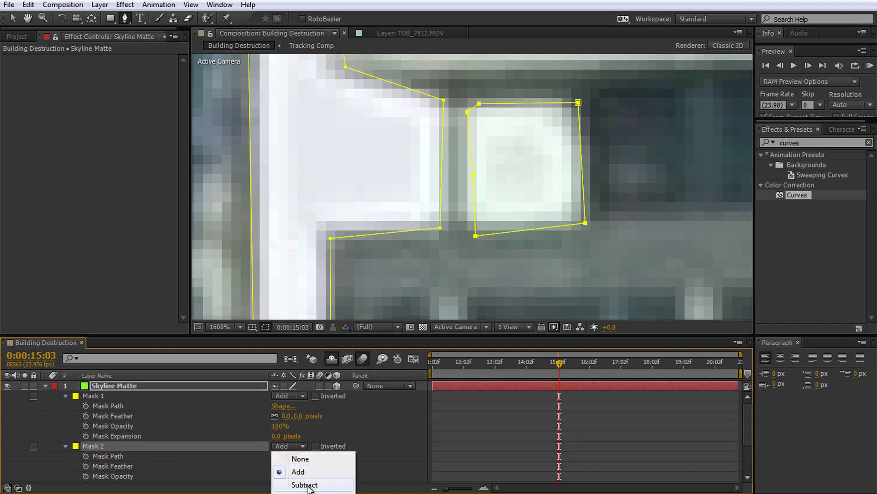
pyautogui.click(307, 484)
pyautogui.scroll(-2, 411, 137)
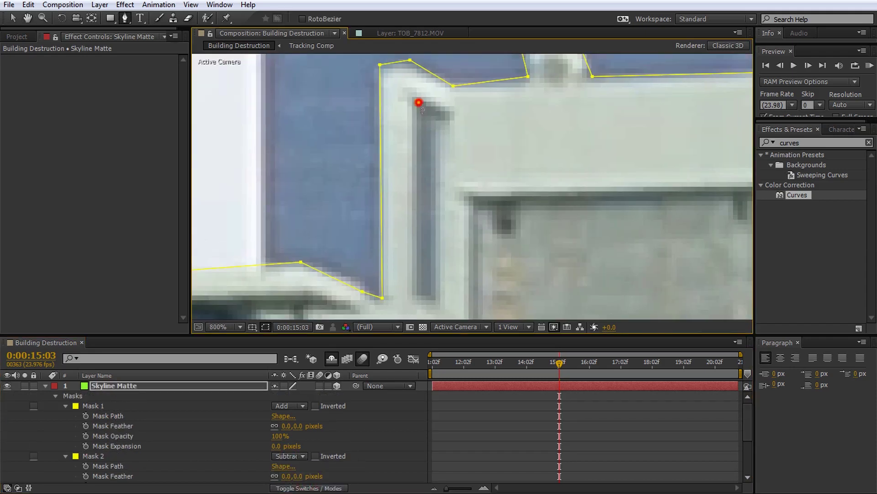
pyautogui.moveTo(379, 118); pyautogui.dragTo(469, 180)
pyautogui.scroll(-2, 470, 179)
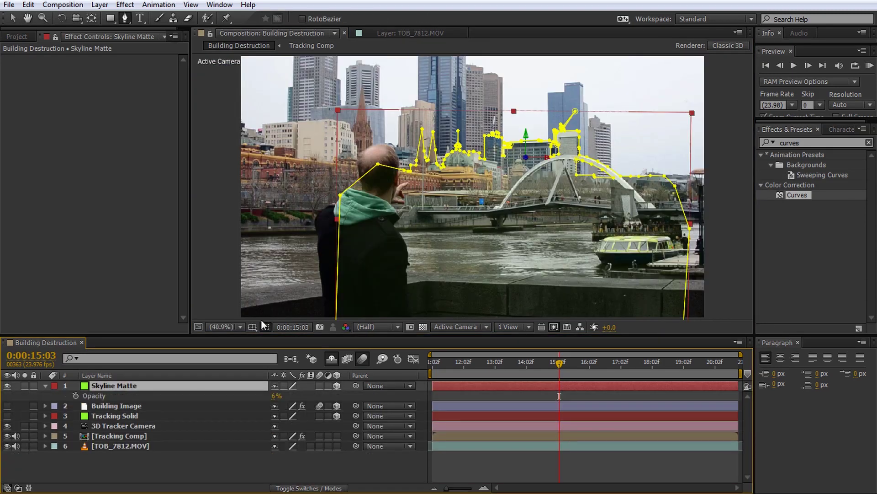
pyautogui.moveTo(276, 395); pyautogui.dragTo(329, 396)
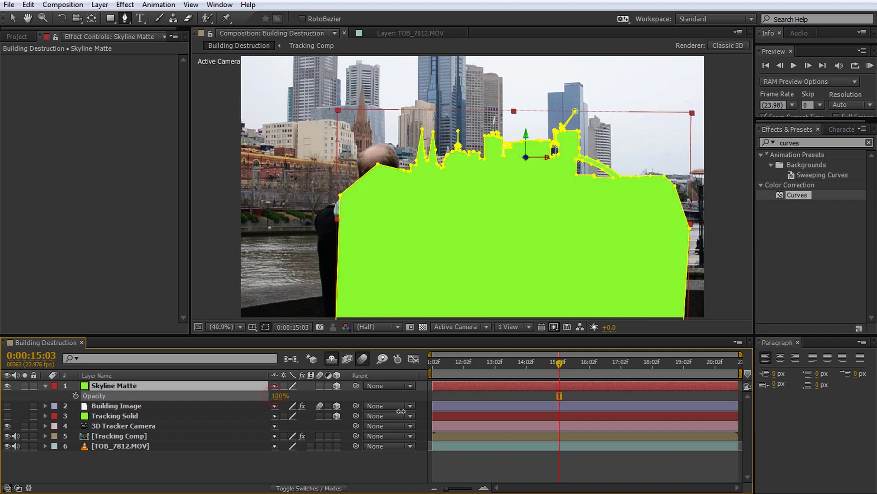
pyautogui.click(381, 462)
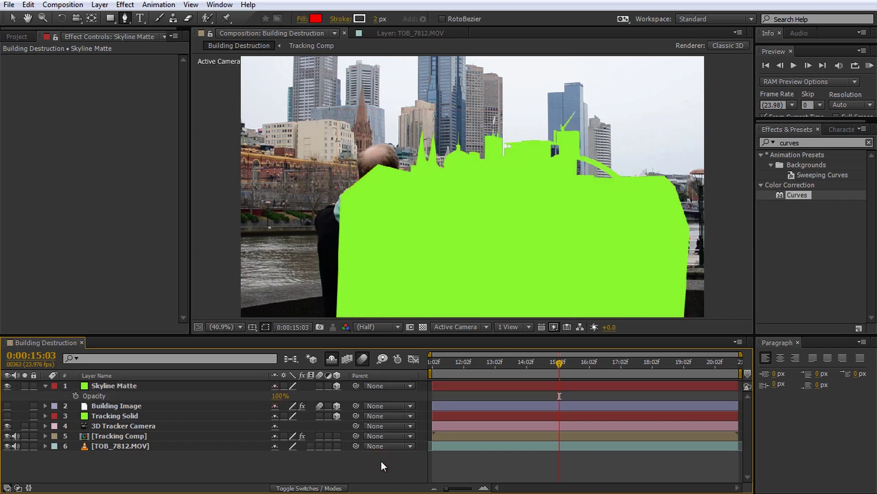
pyautogui.click(167, 406)
pyautogui.click(7, 405)
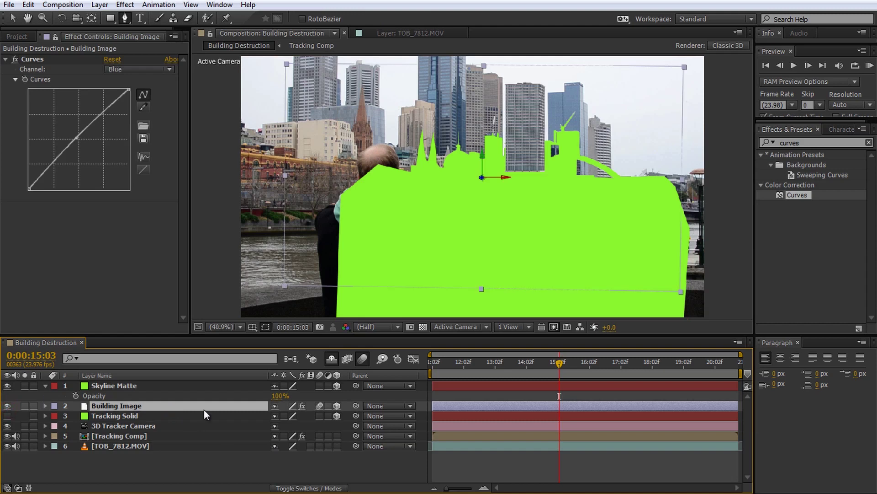
pyautogui.press('F4')
pyautogui.click(344, 406)
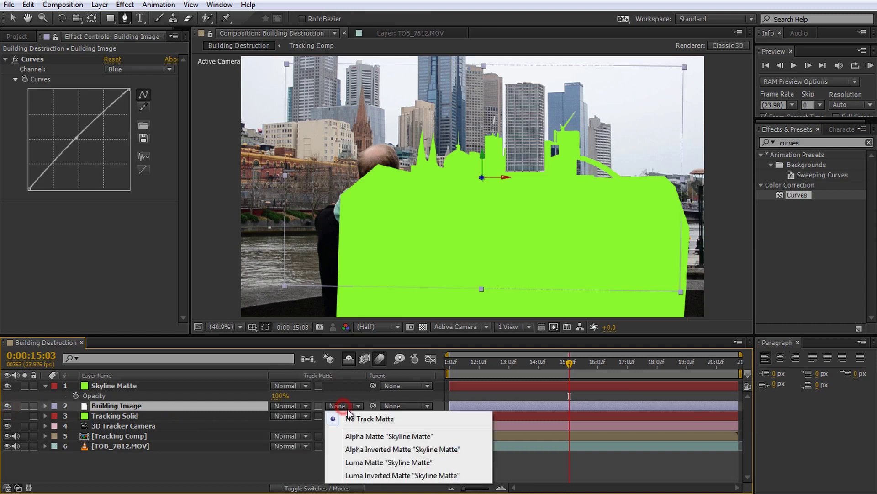
pyautogui.click(369, 449)
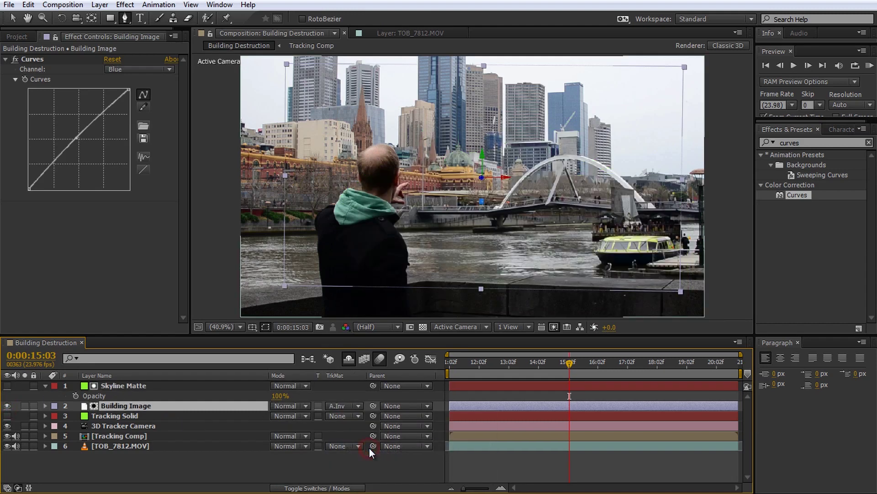
pyautogui.click(368, 459)
pyautogui.moveTo(558, 370); pyautogui.dragTo(467, 367)
pyautogui.press('space')
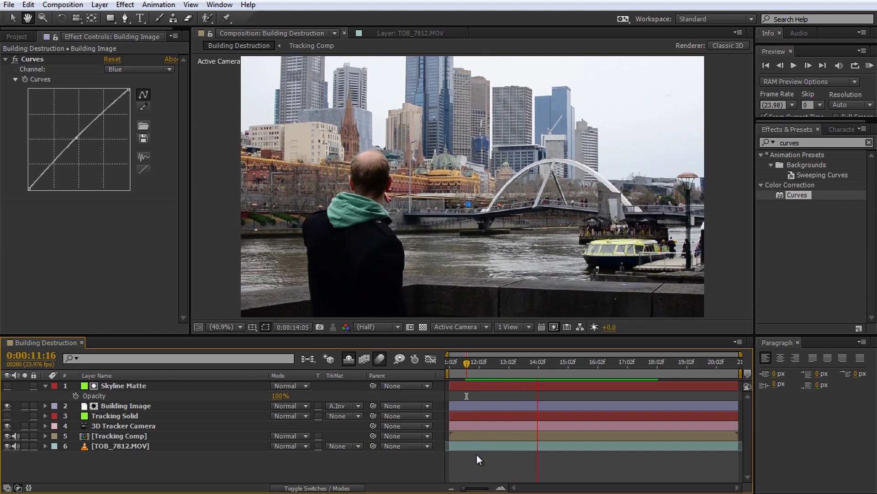
pyautogui.press('g')
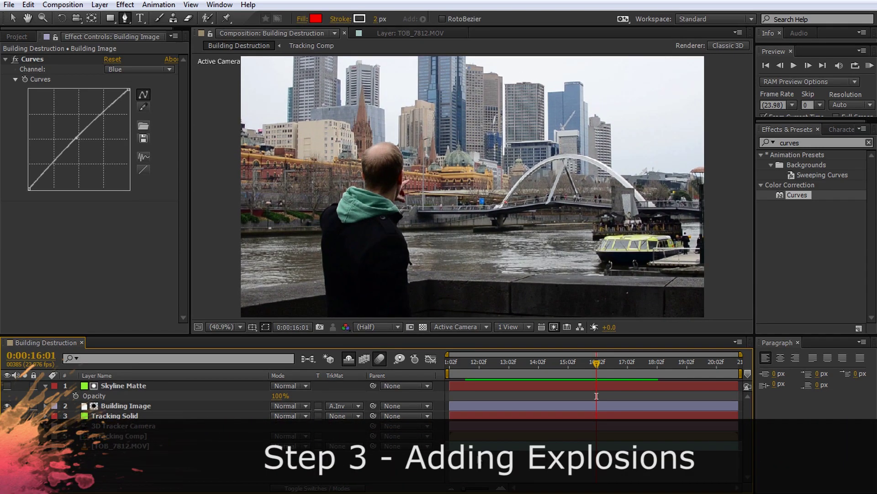
# Step: Duplicate TOB_7812.MOV and 3D Tracker Camera below Building Image and precompose all three
pyautogui.press('v')
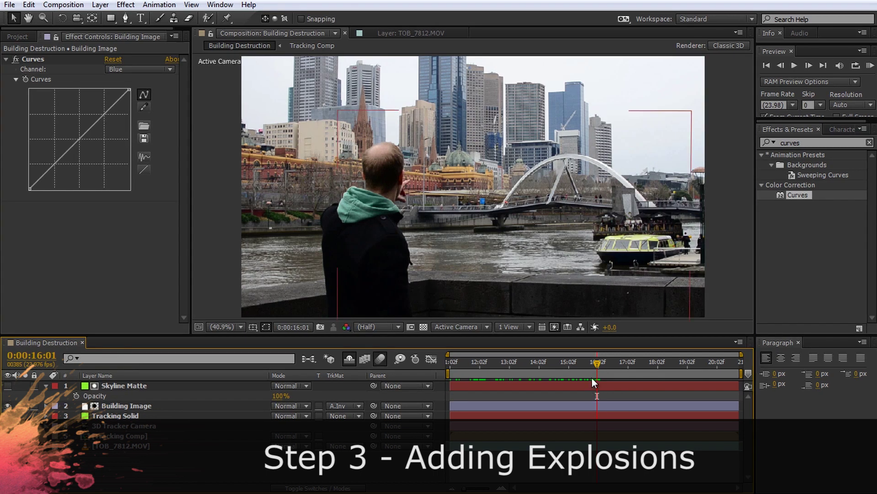
pyautogui.moveTo(596, 364)
pyautogui.mouseDown()
pyautogui.moveTo(512, 362)
pyautogui.moveTo(596, 377)
pyautogui.mouseUp()
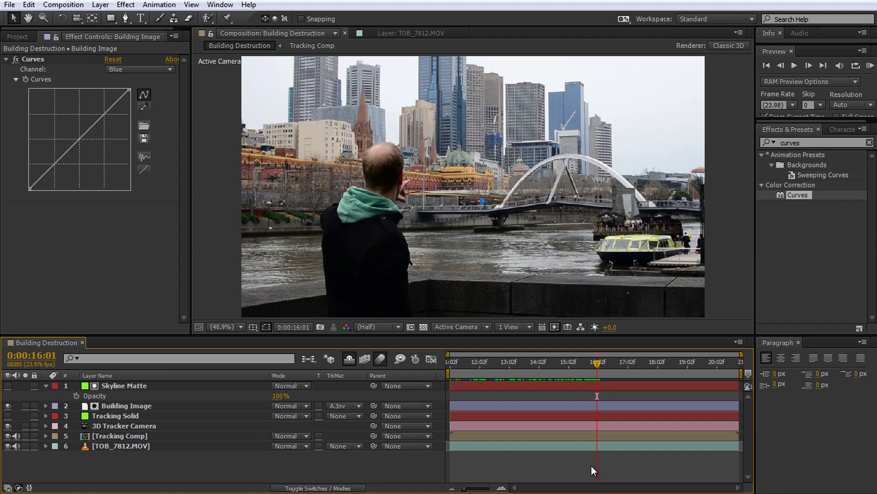
pyautogui.click(122, 446)
pyautogui.keyDown('ctrl'); pyautogui.click(122, 426); pyautogui.keyUp('ctrl')
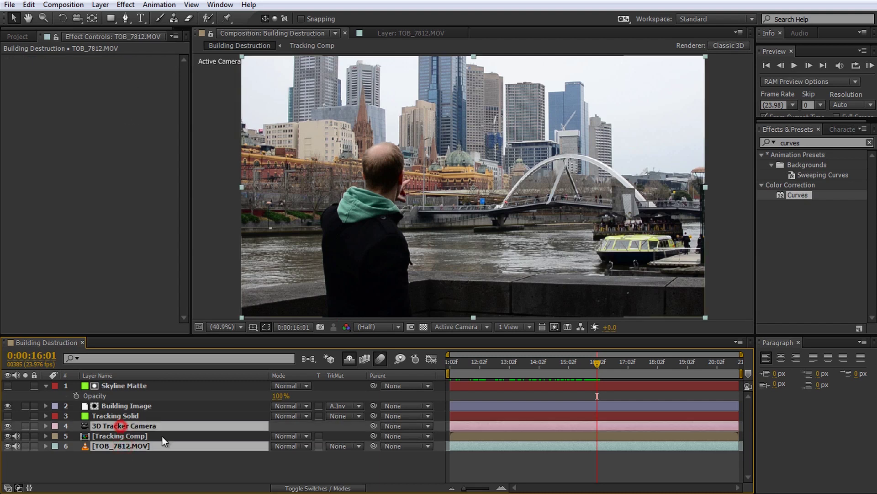
pyautogui.hotkey('ctrl', 'd')
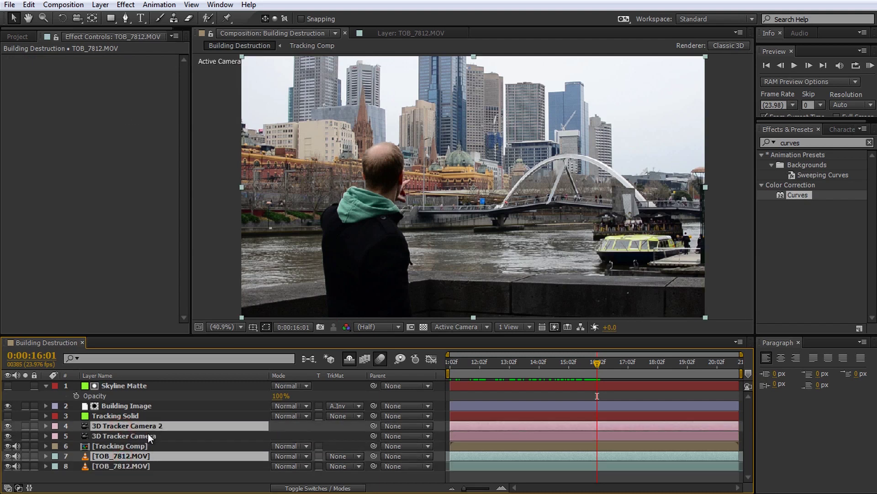
pyautogui.moveTo(134, 429); pyautogui.dragTo(135, 413)
pyautogui.keyDown('ctrl'); pyautogui.click(136, 404); pyautogui.keyUp('ctrl')
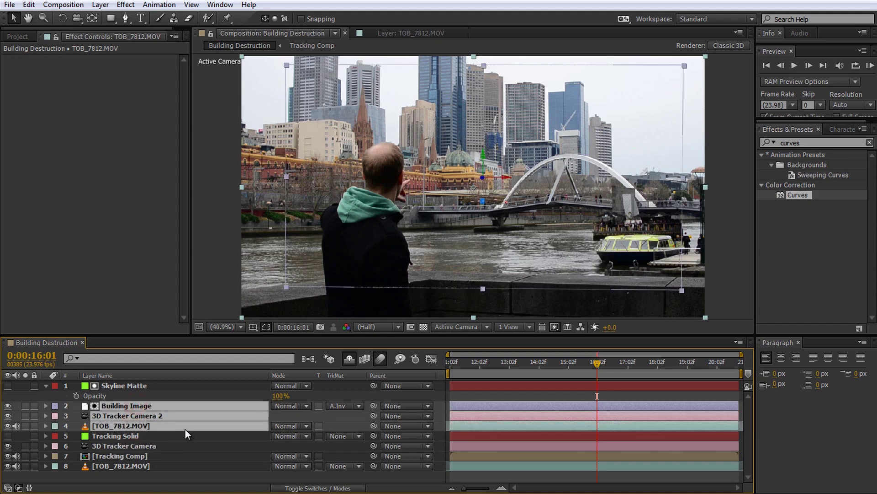
pyautogui.hotkey('ctrl', 'shift', 'c')
# Step: Name the precomp 'Building Comp' and set its track matte to Alpha Inverted Skyline Matte
pyautogui.write('Building Comp')
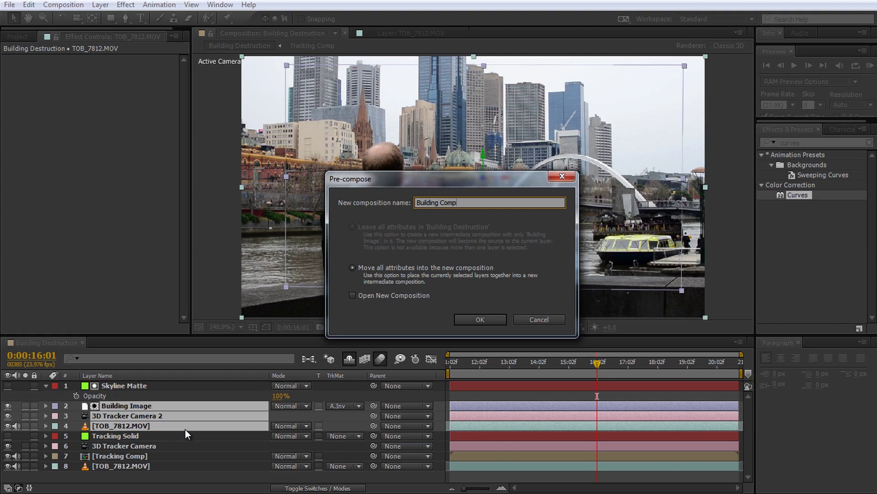
pyautogui.press('Return')
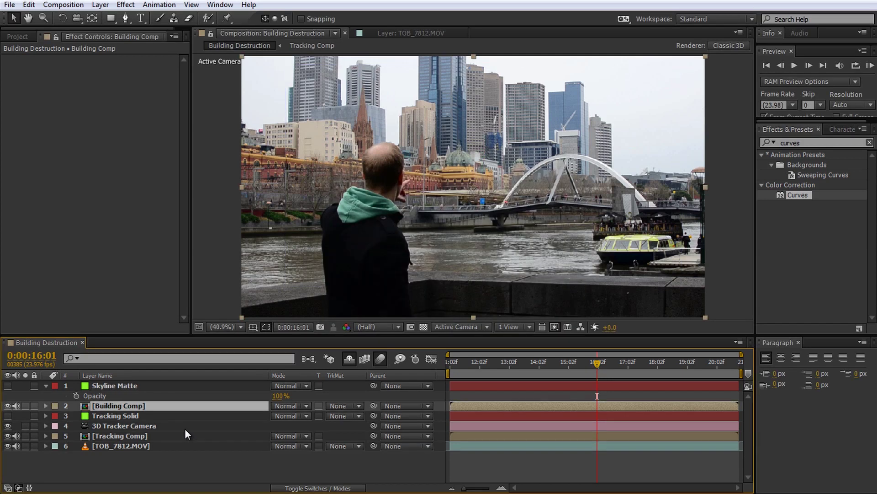
pyautogui.click(357, 405)
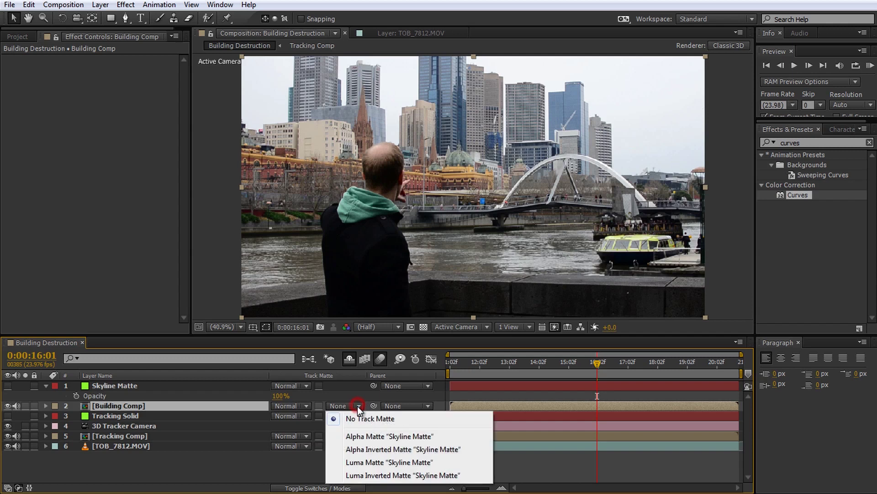
pyautogui.click(377, 449)
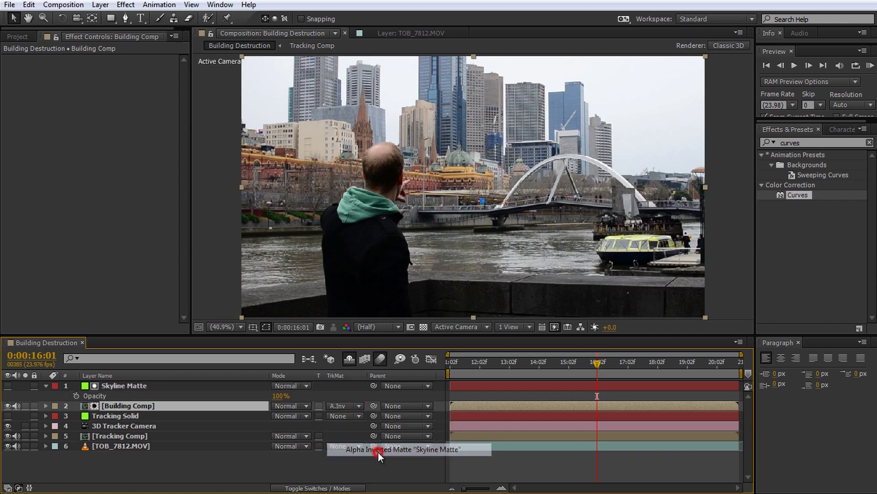
# Step: Open Building Comp and delete its Skyline Matte layer
pyautogui.doubleClick(158, 408)
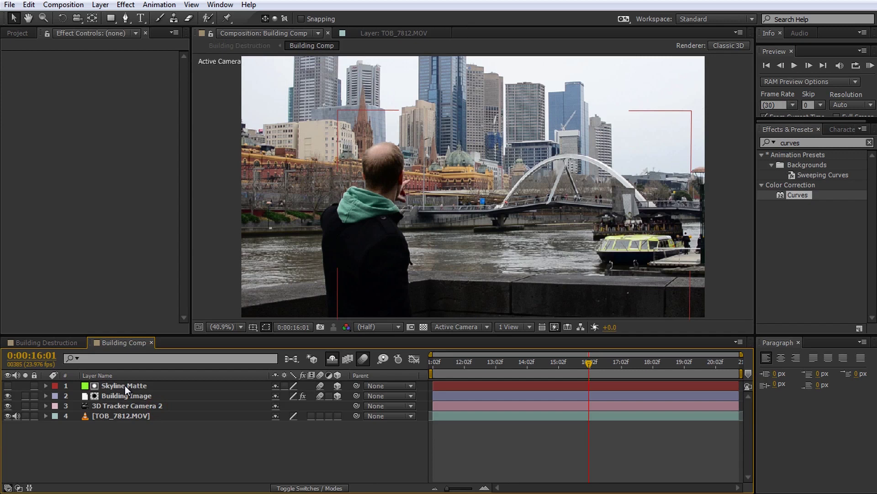
pyautogui.click(125, 385)
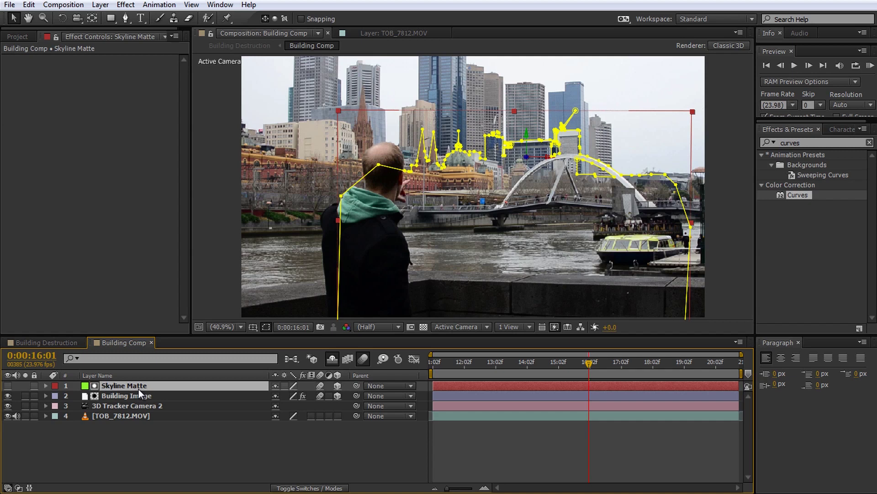
pyautogui.press('Delete')
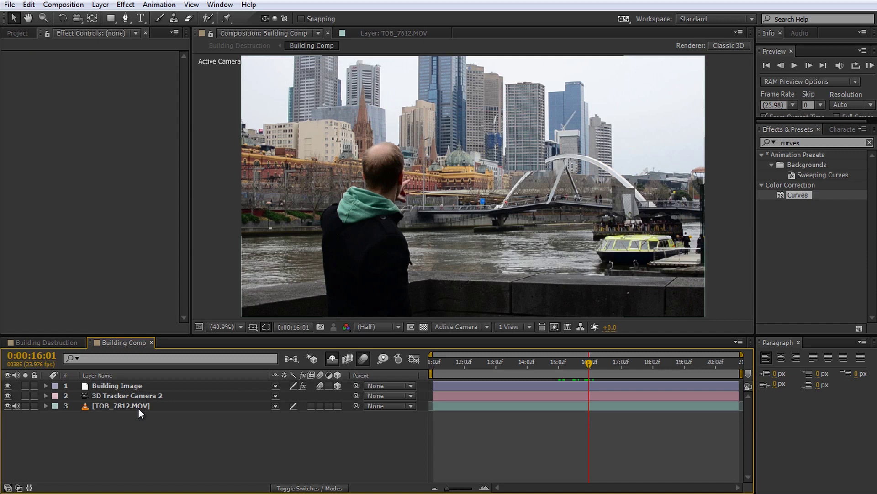
# Step: Make TOB_7812.MOV a guide layer and scrub back to around 12 seconds
pyautogui.rightClick(138, 409)
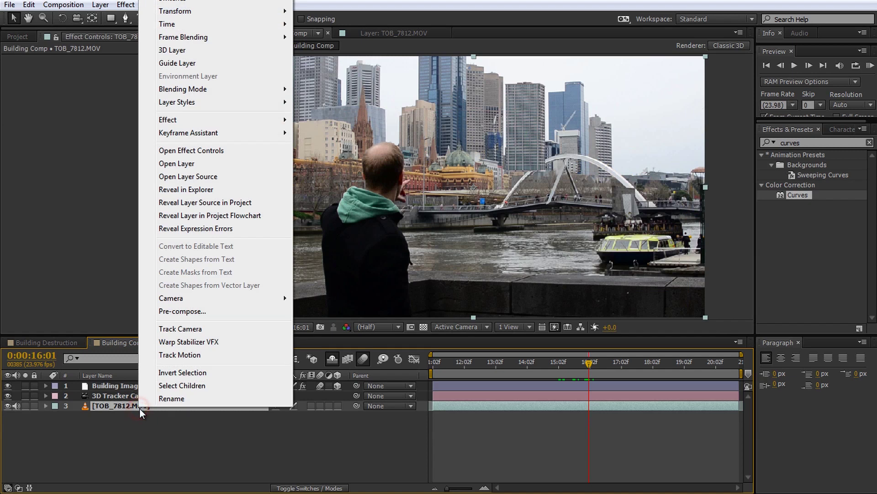
pyautogui.click(180, 63)
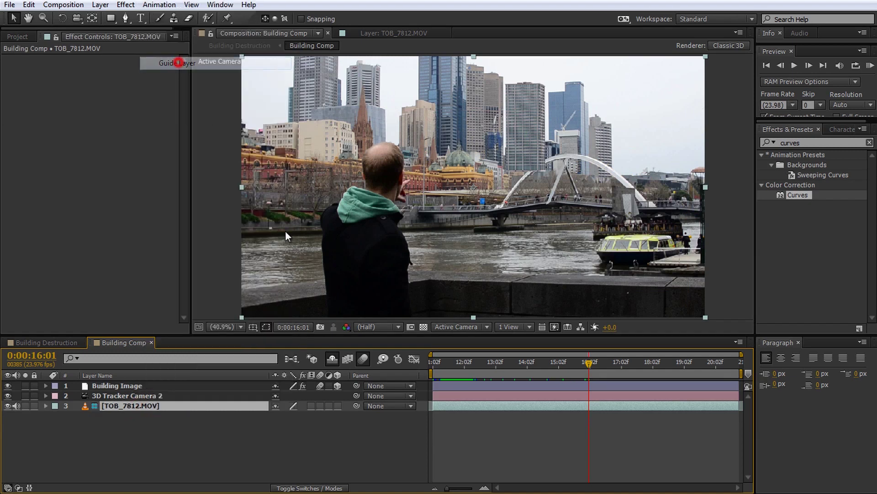
pyautogui.moveTo(462, 365)
pyautogui.mouseDown()
pyautogui.moveTo(443, 366)
pyautogui.moveTo(467, 366)
pyautogui.mouseUp()
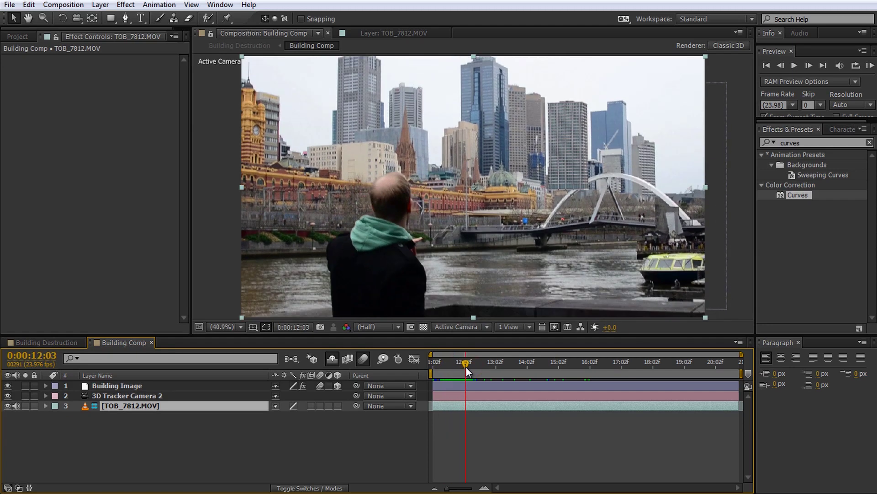
# Step: File Building Comp into PreComps and browse StockFootage's VideoCopilot and FootageCrate folders
pyautogui.click(20, 36)
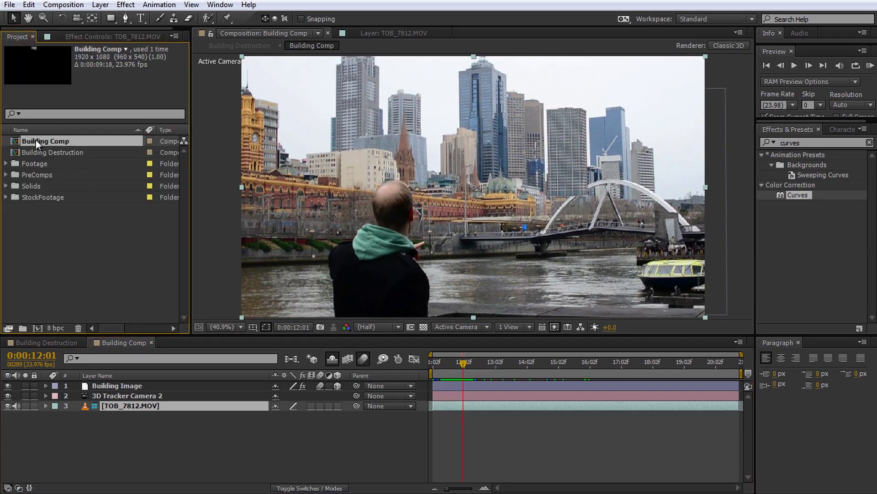
pyautogui.moveTo(36, 140); pyautogui.dragTo(36, 172)
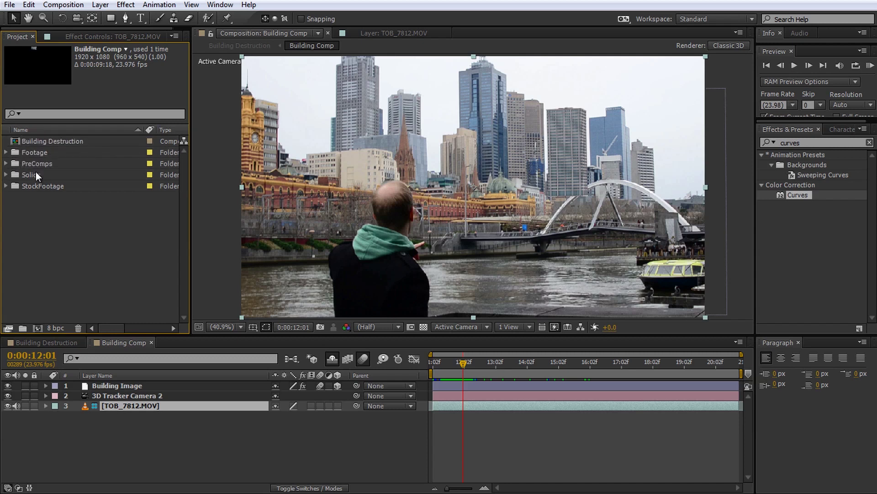
pyautogui.click(6, 186)
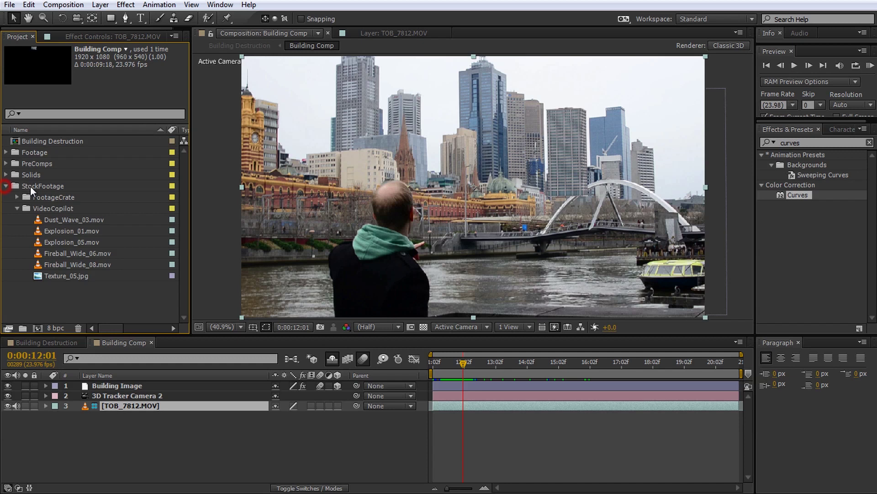
pyautogui.click(48, 207)
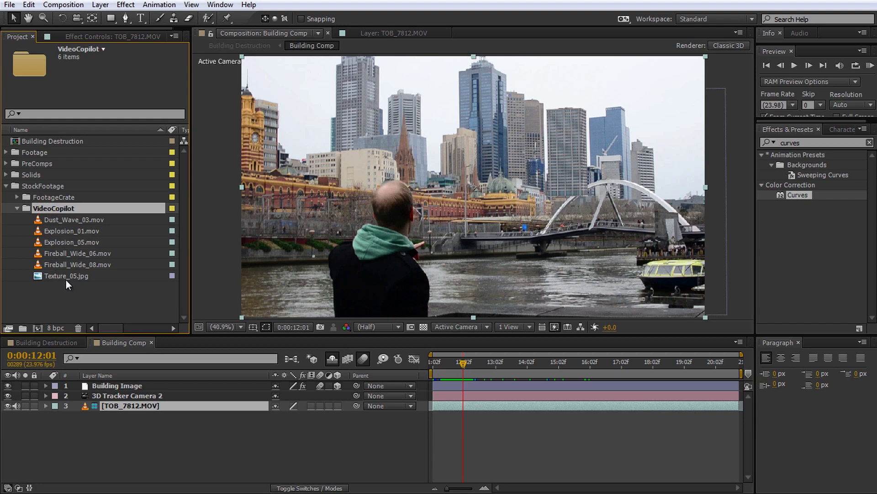
pyautogui.click(41, 197)
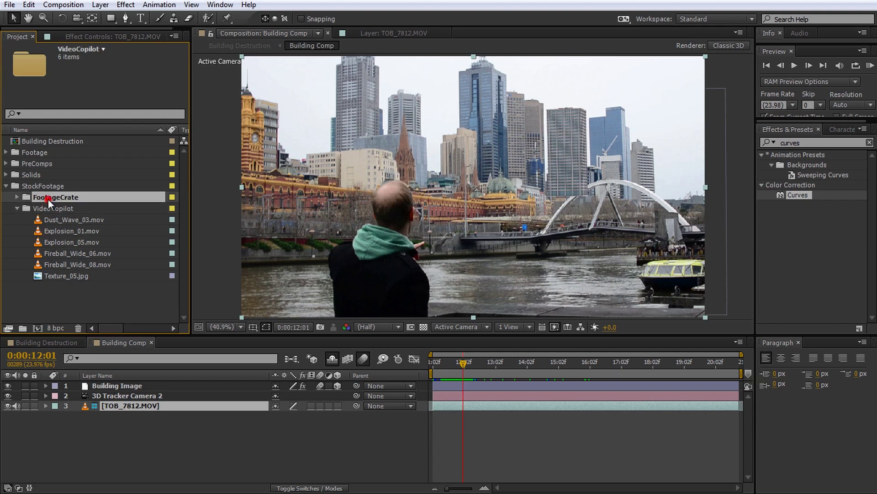
pyautogui.click(17, 197)
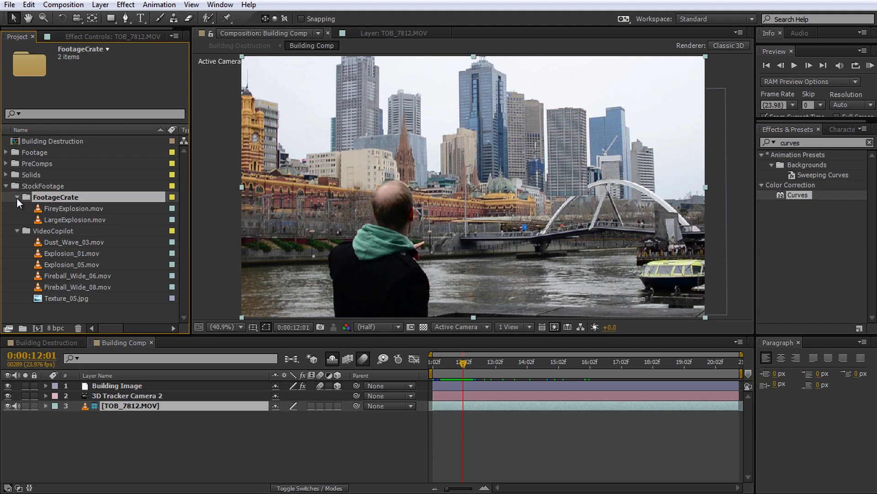
pyautogui.click(17, 198)
# Step: Add Explosion_01.mov to Building Comp, start it later, trim its head, and make it 3D
pyautogui.click(45, 210)
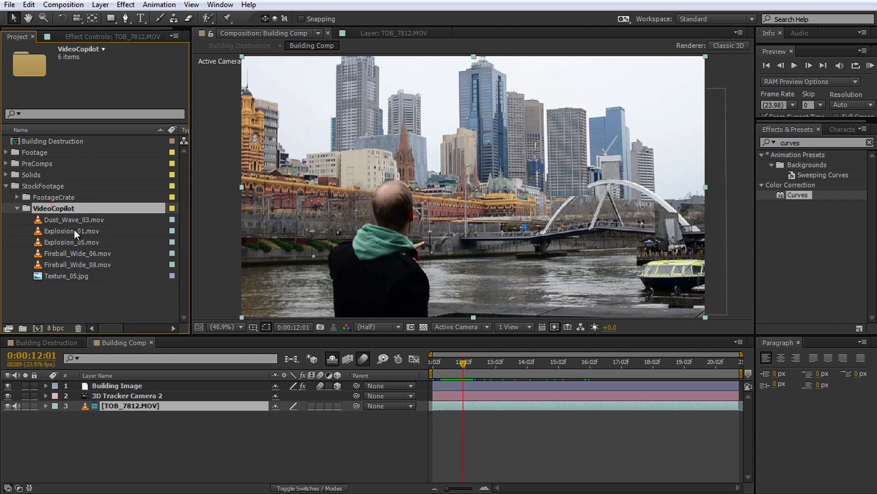
pyautogui.moveTo(74, 230); pyautogui.dragTo(382, 386)
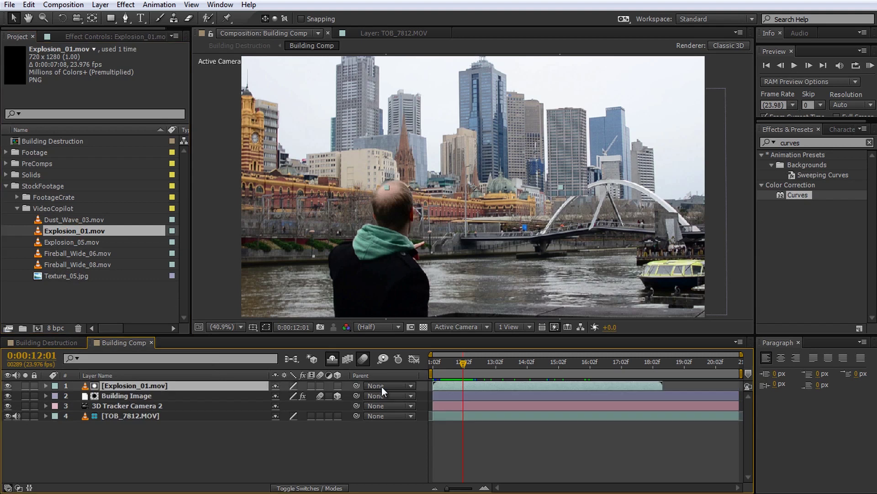
pyautogui.moveTo(448, 385)
pyautogui.mouseDown()
pyautogui.moveTo(473, 385)
pyautogui.moveTo(459, 385)
pyautogui.mouseUp()
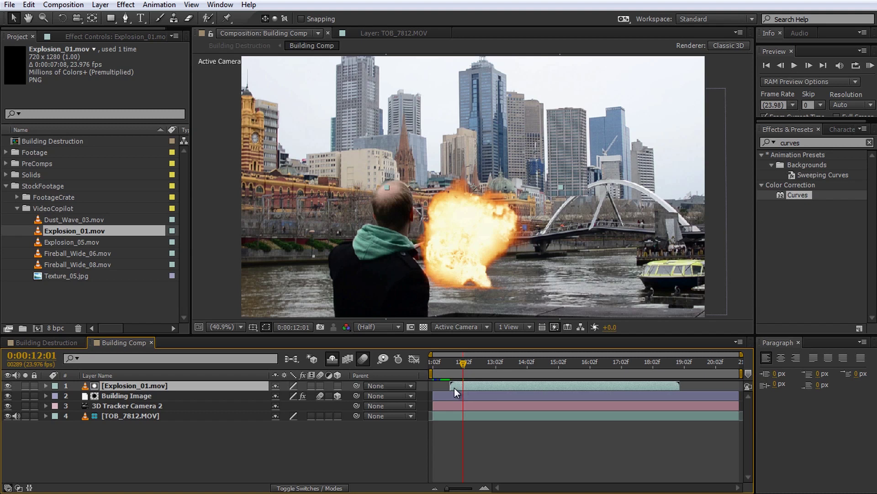
pyautogui.moveTo(454, 388); pyautogui.dragTo(460, 391)
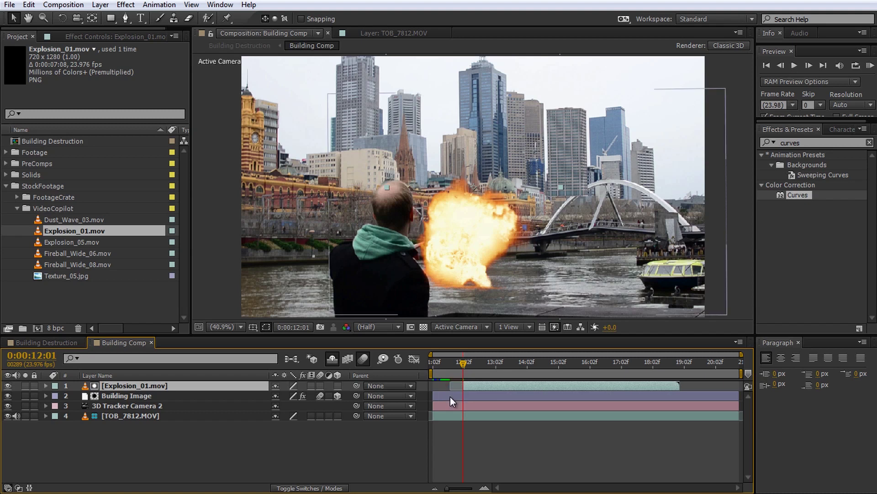
pyautogui.click(338, 385)
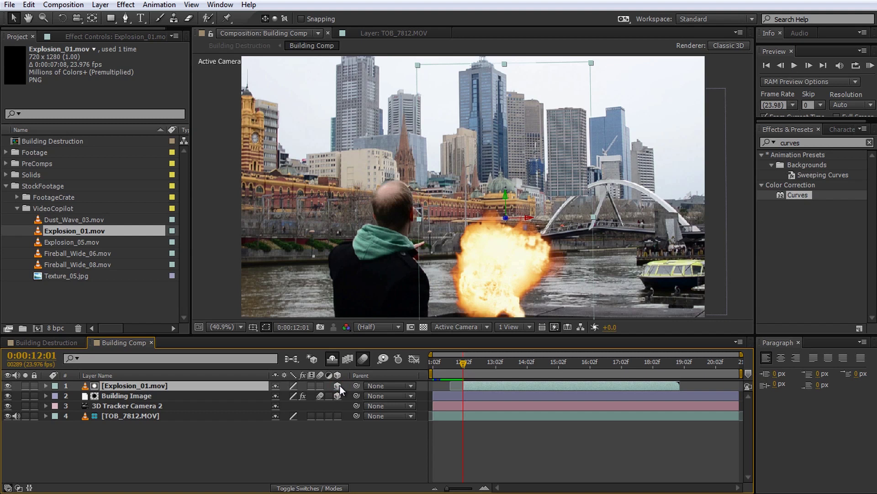
# Step: Give the Explosion_01 layer the Building Image layer's 3D position
pyautogui.click(180, 396)
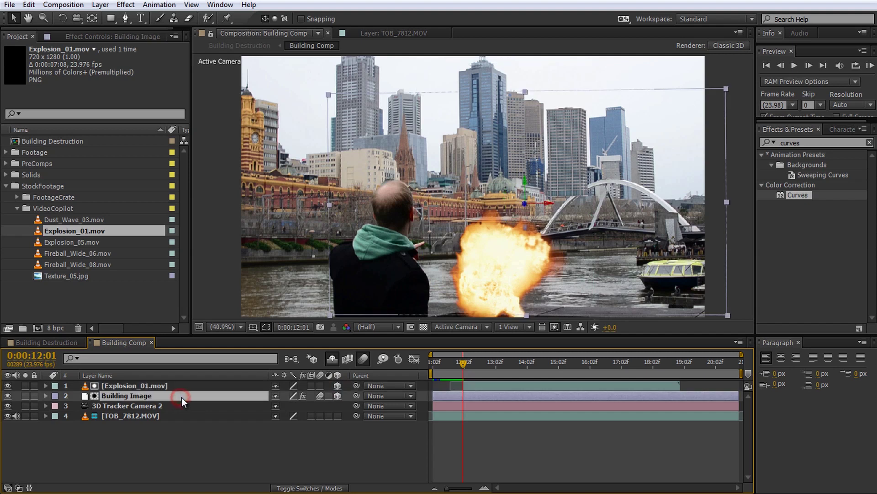
pyautogui.press('p')
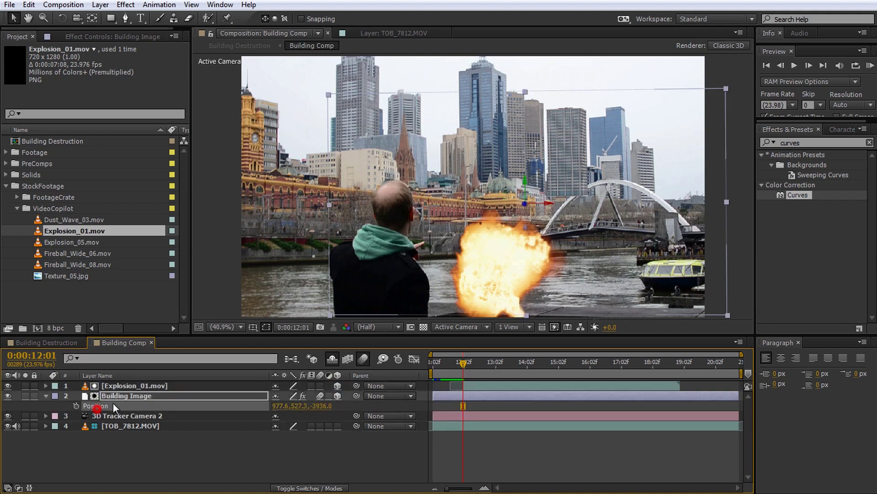
pyautogui.click(159, 385)
pyautogui.hotkey('ctrl', 'v')
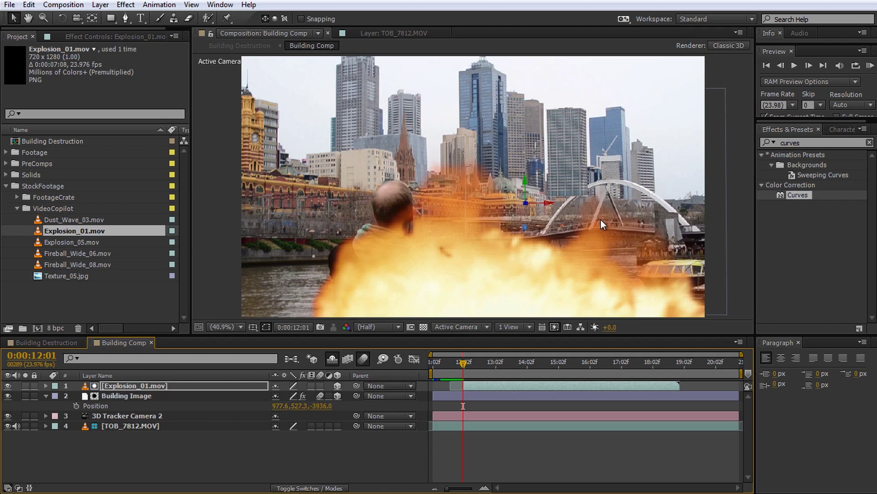
# Step: Shrink Explosion_01 and place it over the building just above the bridge
pyautogui.scroll(-6, 600, 221)
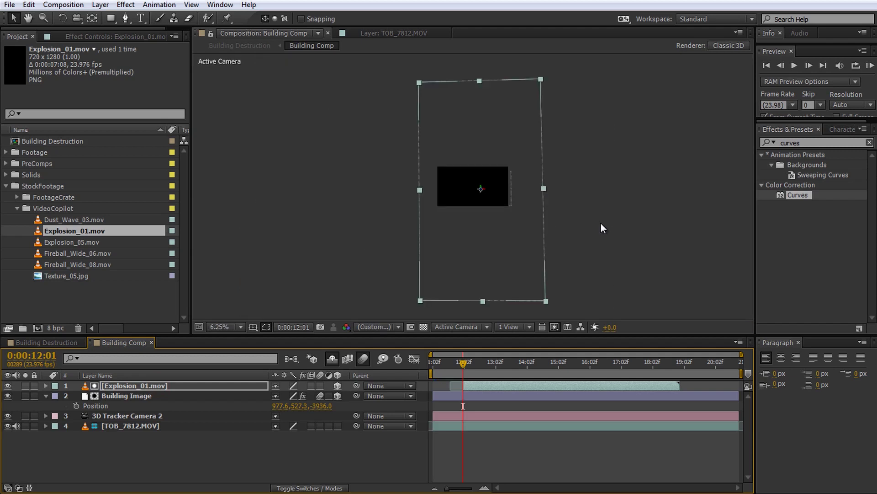
pyautogui.moveTo(545, 301); pyautogui.dragTo(496, 204)
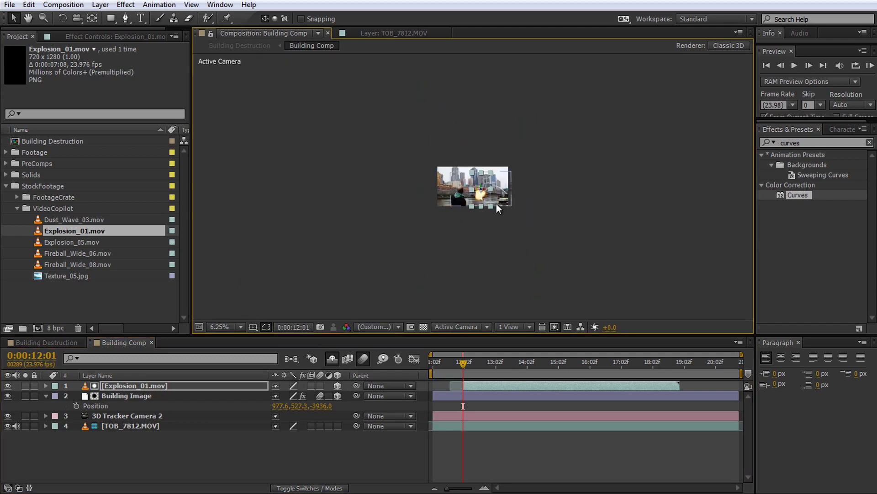
pyautogui.hotkey('shift', '/')
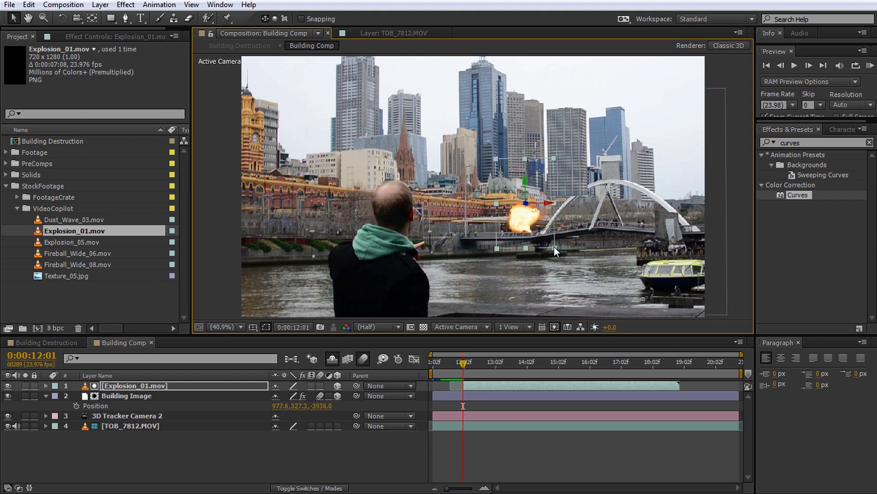
pyautogui.moveTo(554, 247); pyautogui.dragTo(584, 196)
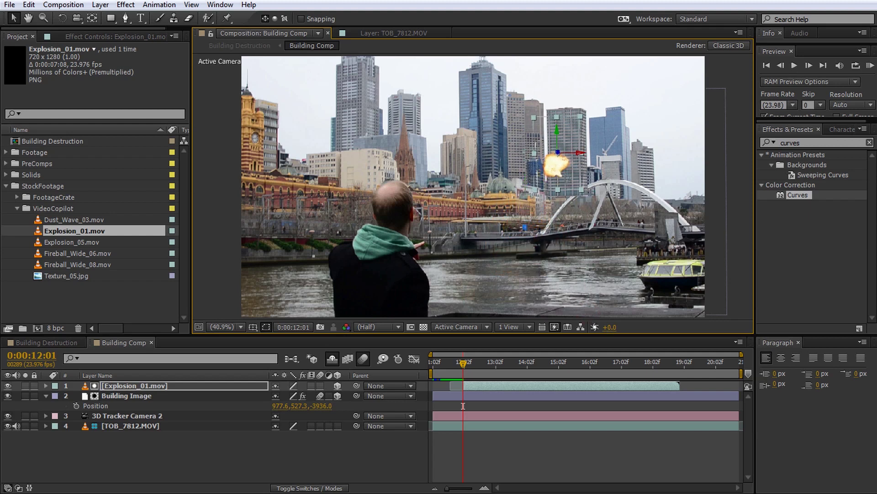
# Step: Preview the explosion bursting, starting from frame 11:17
pyautogui.click(448, 363)
pyautogui.click(515, 445)
pyautogui.press('space')
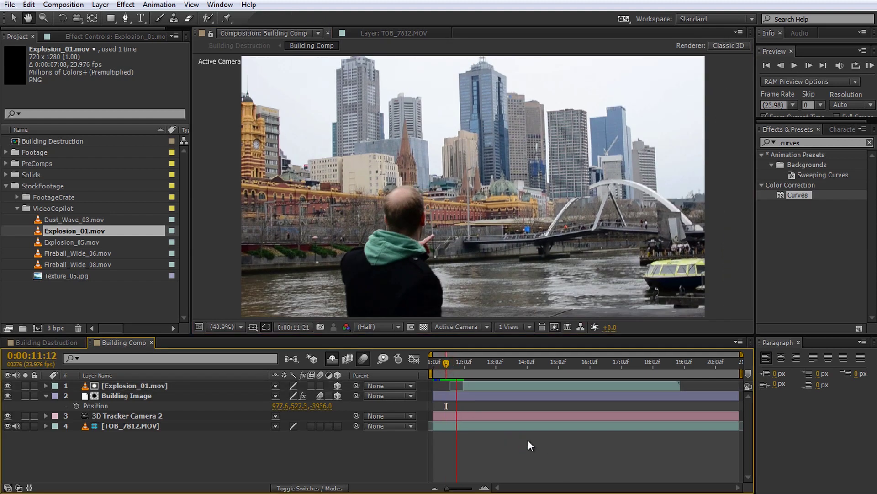
pyautogui.click(496, 387)
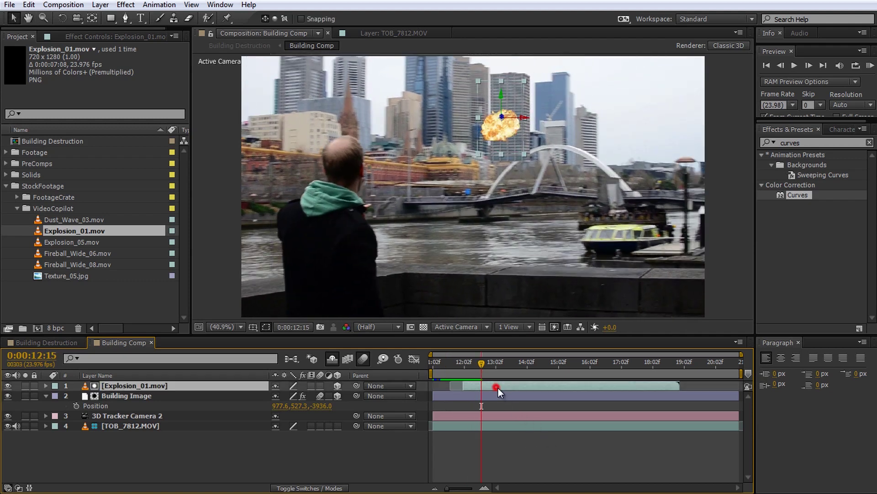
pyautogui.click(453, 364)
pyautogui.click(492, 454)
pyautogui.press('space')
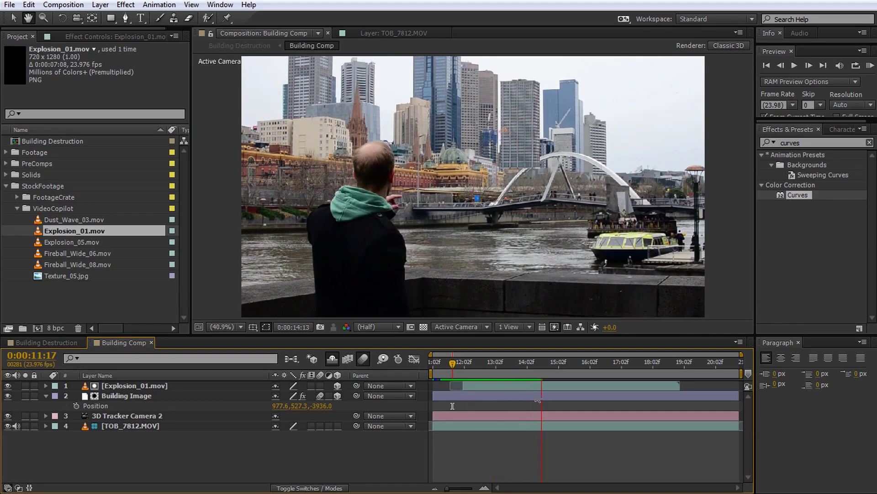
# Step: Duplicate Explosion_01 and replace the copies with Fireball_Wide_08 and Fireball_Wide_06 footage
pyautogui.press('space')
pyautogui.click(132, 385)
pyautogui.hotkey('ctrl', 'd')
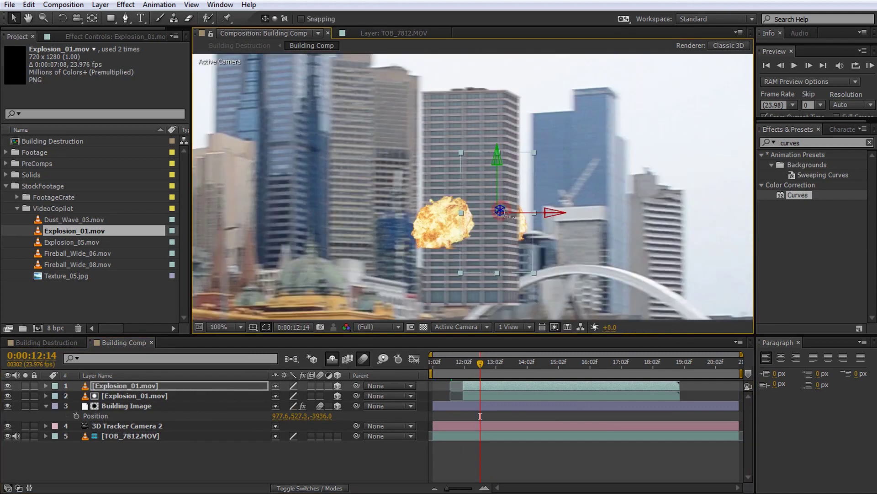
pyautogui.moveTo(78, 264); pyautogui.dragTo(132, 385)
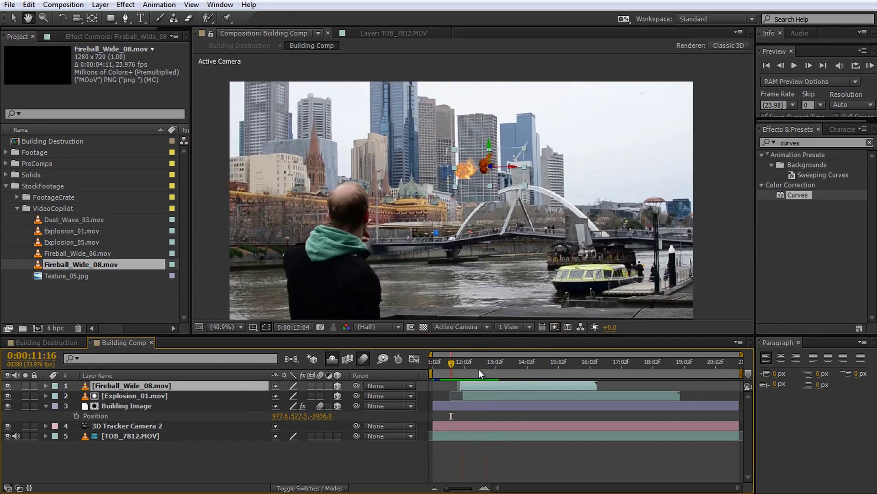
pyautogui.click(602, 200)
pyautogui.press('space')
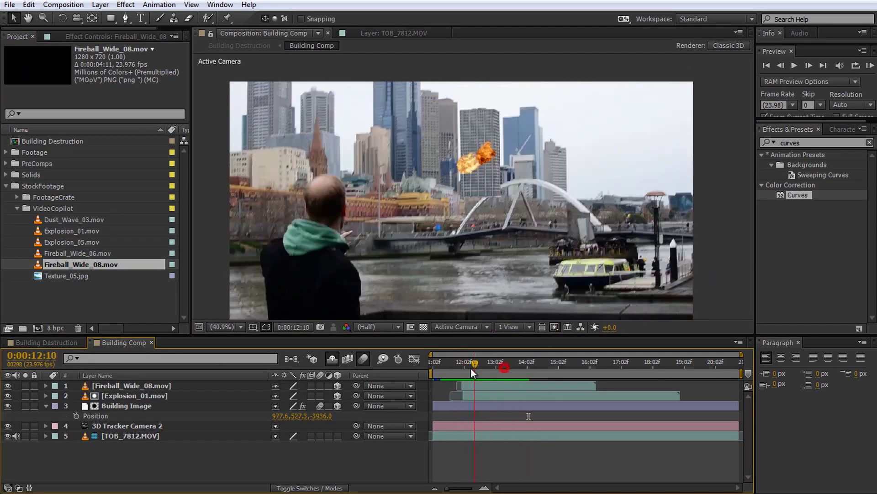
pyautogui.click(474, 369)
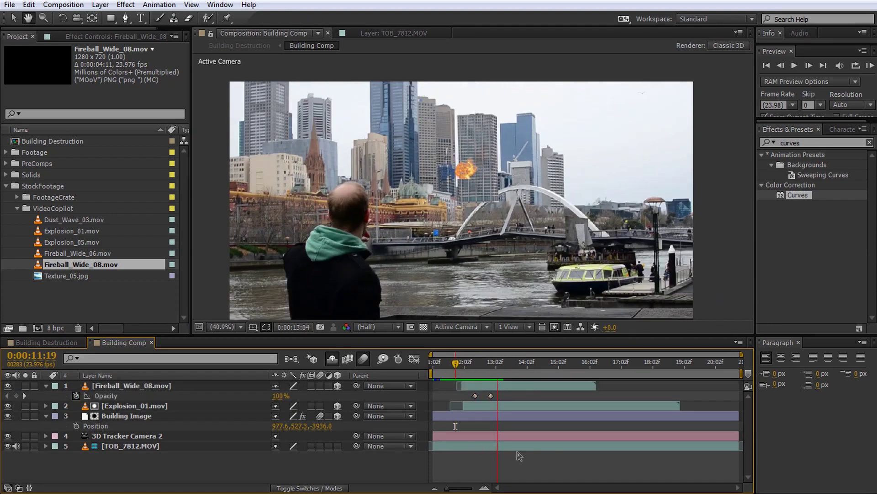
pyautogui.moveTo(96, 254); pyautogui.dragTo(133, 405)
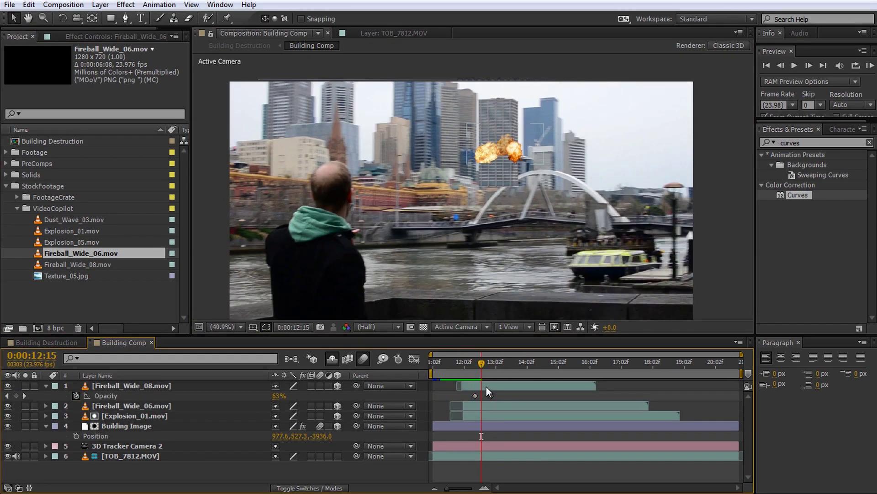
# Step: Adjust the fireball timing and Opacity keyframes so Fireball_Wide_06 and Explosion_01 fade out sooner
pyautogui.click(445, 391)
pyautogui.click(471, 366)
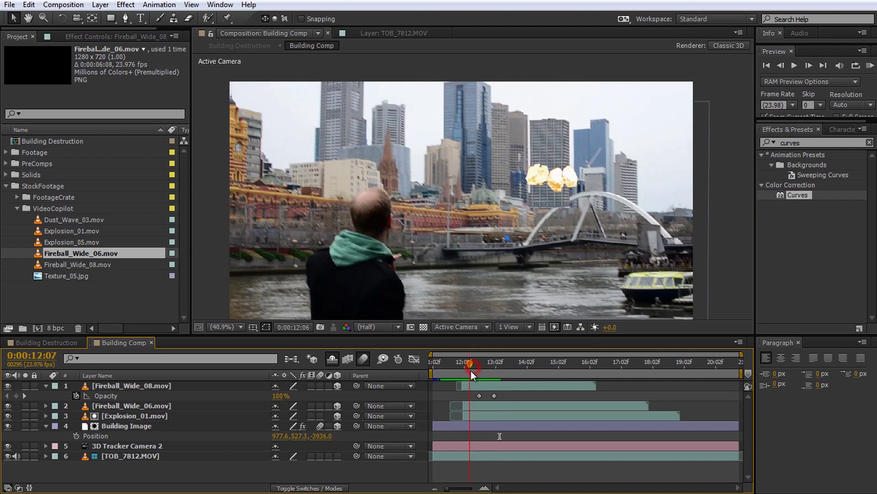
pyautogui.press('p')
pyautogui.moveTo(470, 364); pyautogui.dragTo(491, 371)
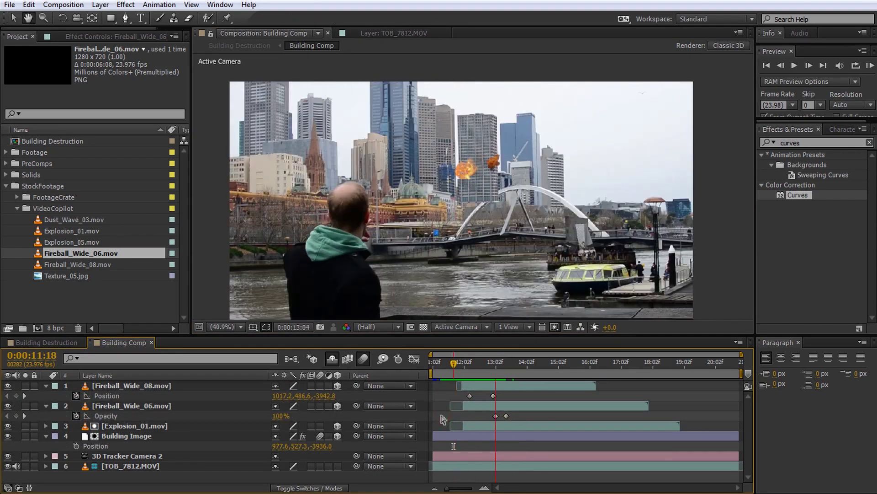
pyautogui.click(502, 406)
pyautogui.press('t')
pyautogui.moveTo(505, 416); pyautogui.dragTo(499, 416)
pyautogui.click(491, 429)
pyautogui.press('t')
pyautogui.moveTo(500, 369); pyautogui.dragTo(484, 386)
pyautogui.click(521, 160)
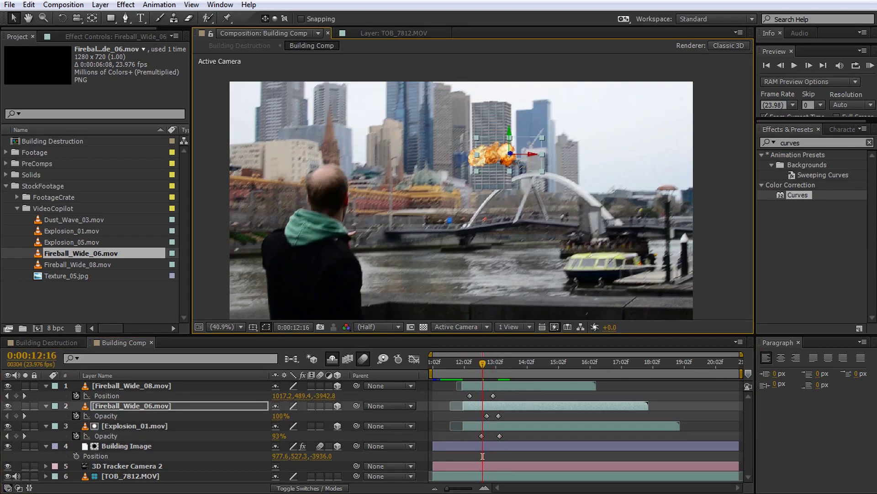
# Step: Preview the combined explosions from frame 11:15 and check the burst timing
pyautogui.moveTo(457, 374); pyautogui.dragTo(444, 402)
pyautogui.click(440, 396)
pyautogui.press('space')
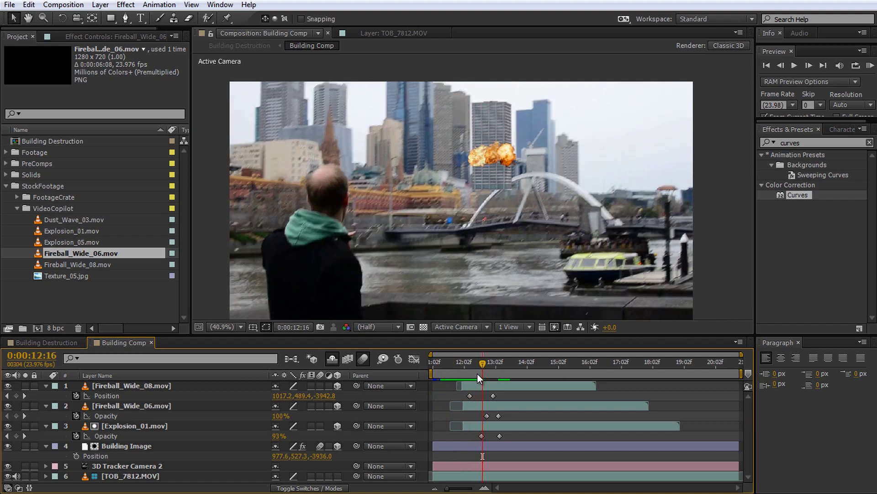
pyautogui.moveTo(477, 372)
pyautogui.mouseDown()
pyautogui.moveTo(463, 366)
pyautogui.moveTo(501, 374)
pyautogui.moveTo(479, 374)
pyautogui.mouseUp()
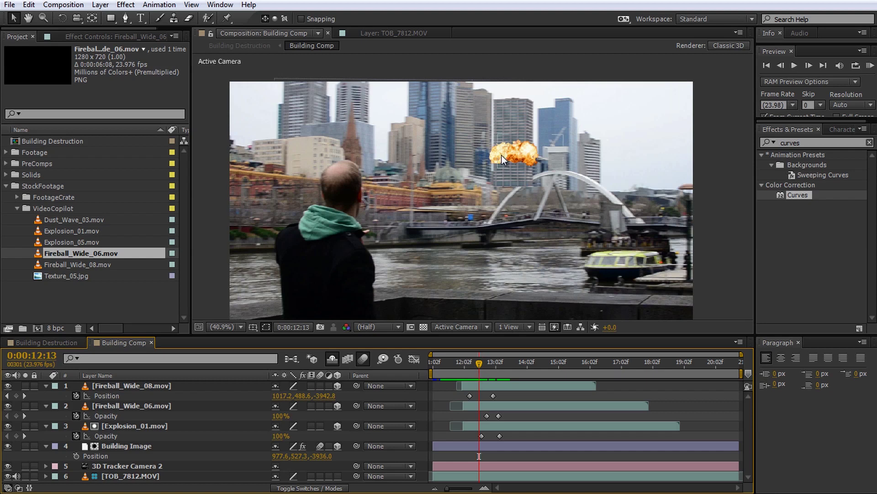
# Step: Brighten Fireball_Wide_06 and Fireball_Wide_08 with Curves bent upward
pyautogui.click(183, 405)
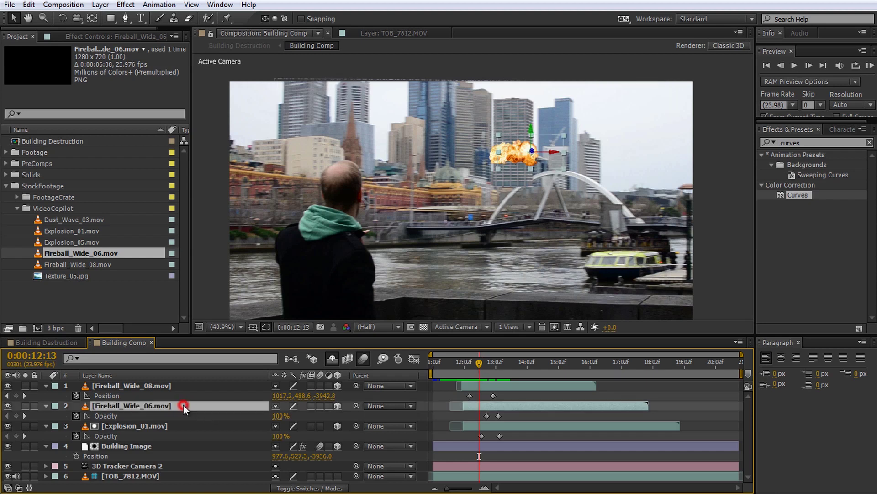
pyautogui.doubleClick(800, 194)
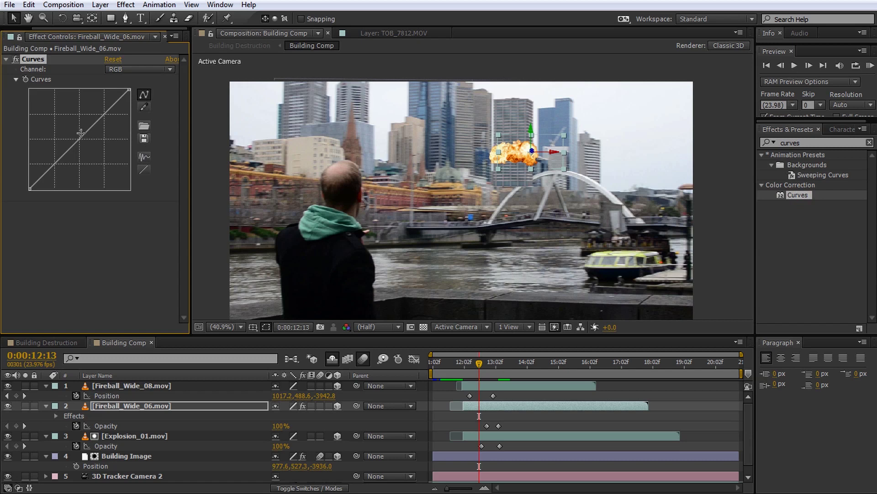
pyautogui.moveTo(81, 138); pyautogui.dragTo(51, 156)
pyautogui.hotkey('ctrl', 'Up')
pyautogui.doubleClick(797, 194)
pyautogui.click(456, 361)
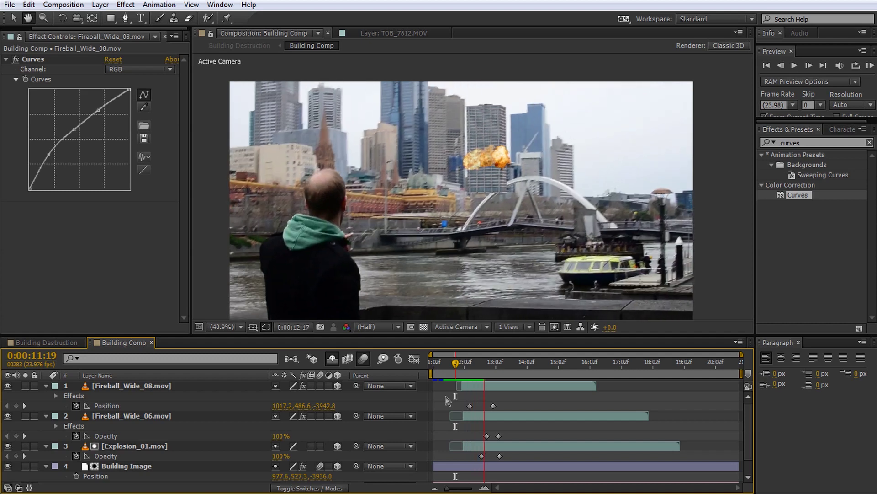
pyautogui.click(452, 361)
# Step: Duplicate the three explosion layers and start the copies at 13:06
pyautogui.click(168, 388)
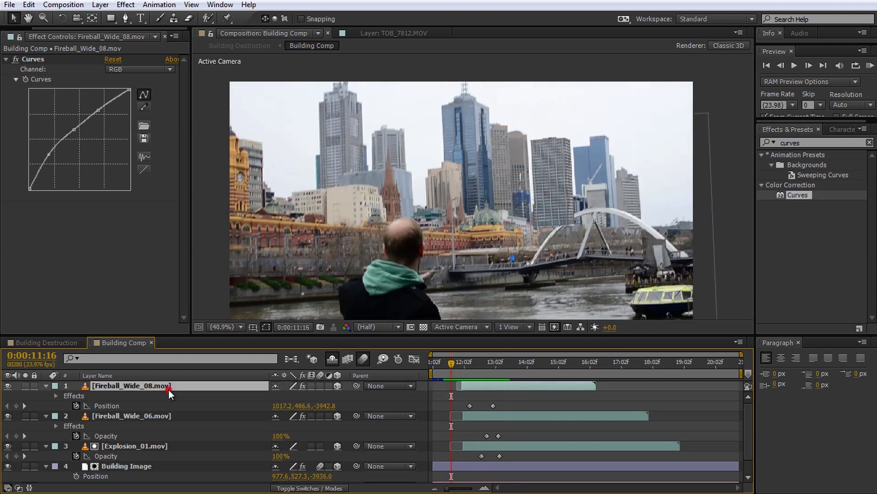
pyautogui.keyDown('shift'); pyautogui.click(153, 448); pyautogui.keyUp('shift')
pyautogui.press('u')
pyautogui.moveTo(452, 362); pyautogui.dragTo(509, 363)
pyautogui.hotkey('ctrl', 'd')
pyautogui.press('[')
# Step: Reposition the Fireball_Wide_06 and Fireball_Wide_08 copies to a new spot on the tower
pyautogui.press('u')
pyautogui.hotkey('ctrl', 'Down')
pyautogui.hotkey('ctrl', 'Down')
pyautogui.click(477, 377)
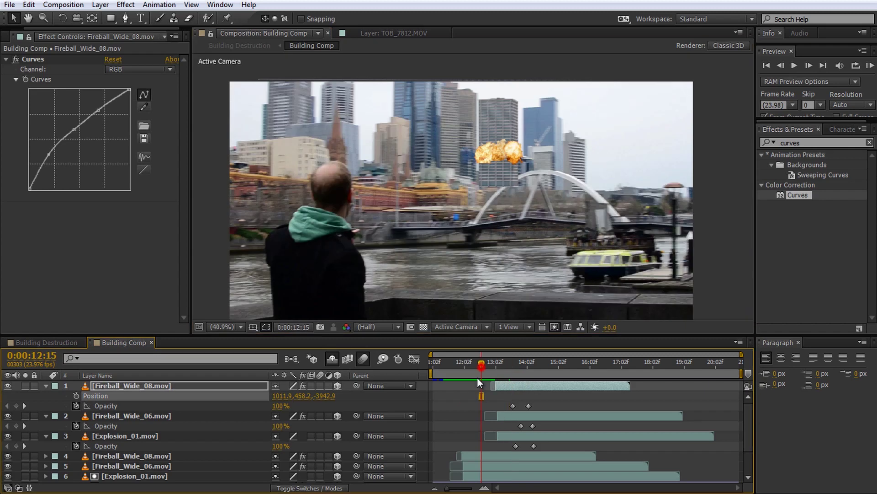
pyautogui.click(533, 425)
pyautogui.click(500, 385)
pyautogui.click(533, 414)
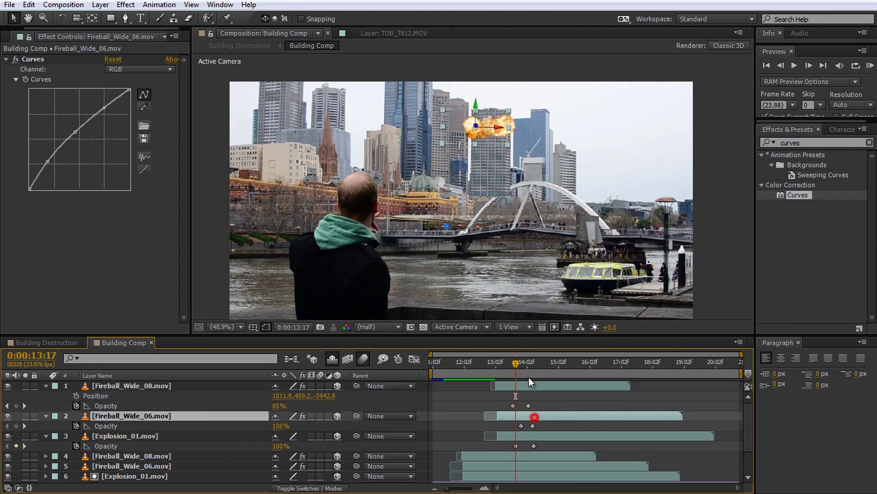
pyautogui.click(526, 436)
pyautogui.click(527, 436)
pyautogui.hotkey('ctrl', 'Up')
pyautogui.hotkey('ctrl', 'Up')
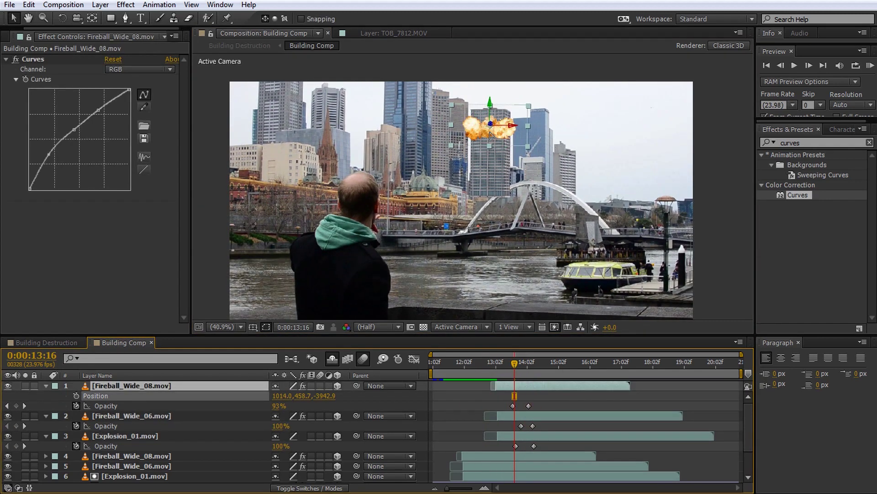
pyautogui.moveTo(514, 362)
pyautogui.mouseDown()
pyautogui.moveTo(531, 366)
pyautogui.moveTo(523, 373)
pyautogui.moveTo(514, 366)
pyautogui.mouseUp()
# Step: Start the three copied explosion layers slightly later and preview from 11:11
pyautogui.click(121, 416)
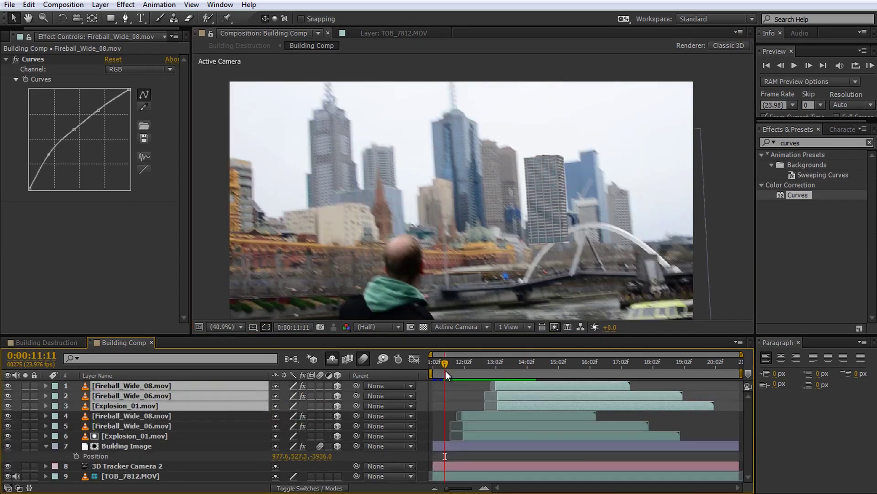
pyautogui.click(507, 386)
pyautogui.moveTo(510, 407); pyautogui.dragTo(529, 407)
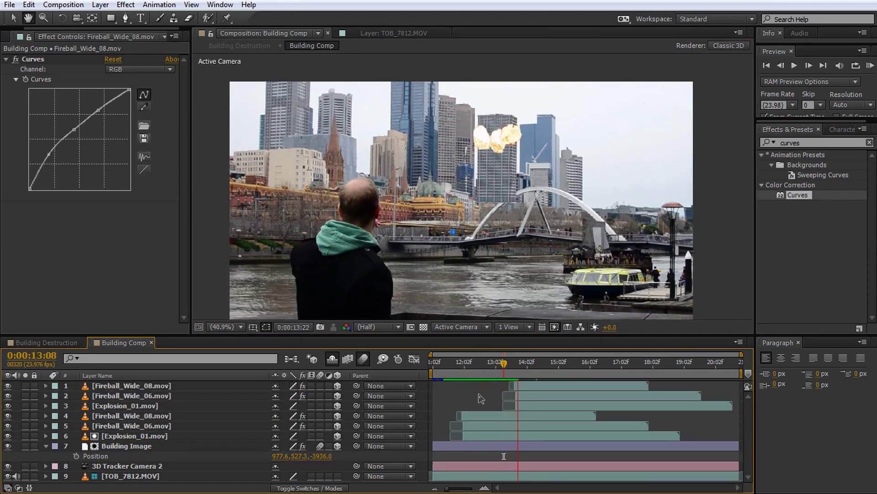
pyautogui.click(445, 365)
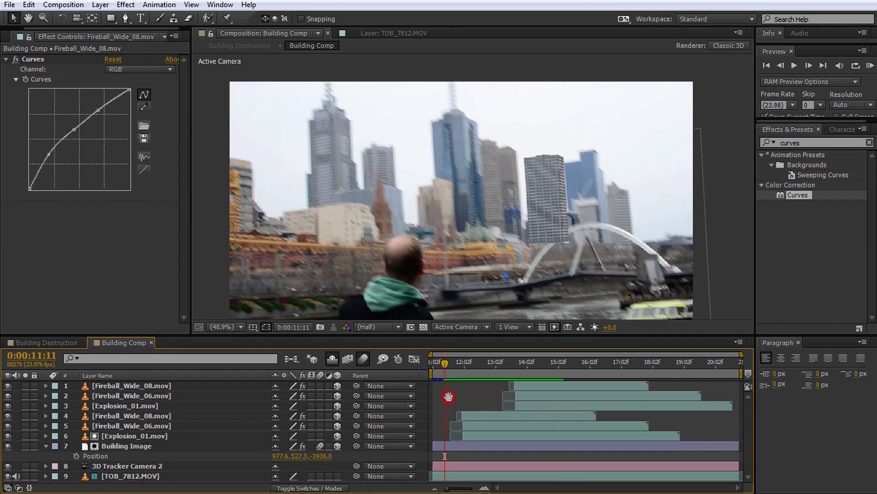
pyautogui.press('space')
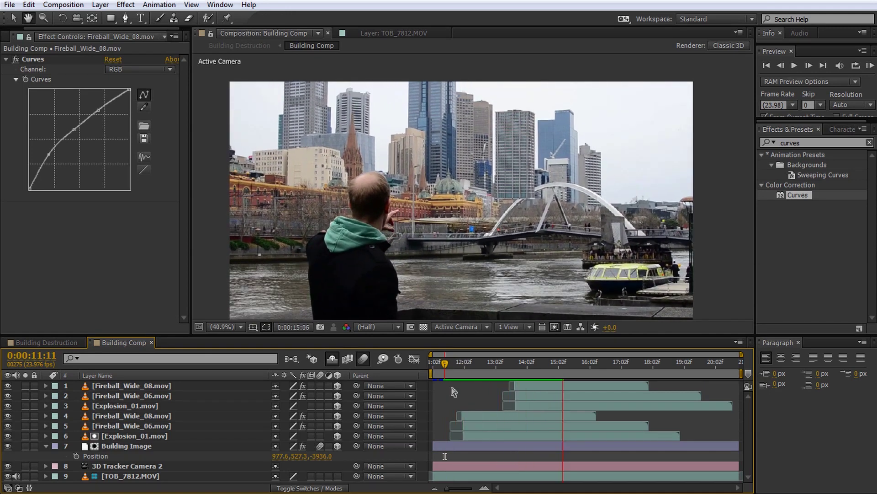
# Step: Change Building Image's track matte from Alpha Inverted to No Track Matte
pyautogui.click(113, 446)
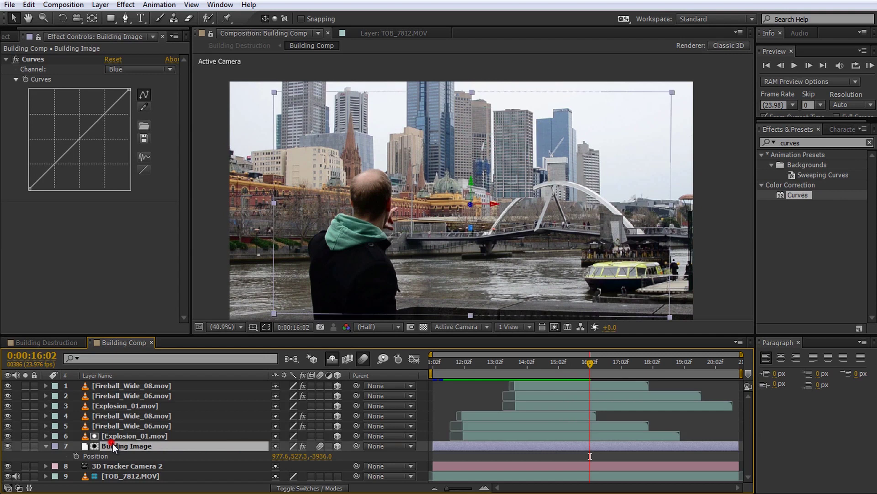
pyautogui.click(127, 437)
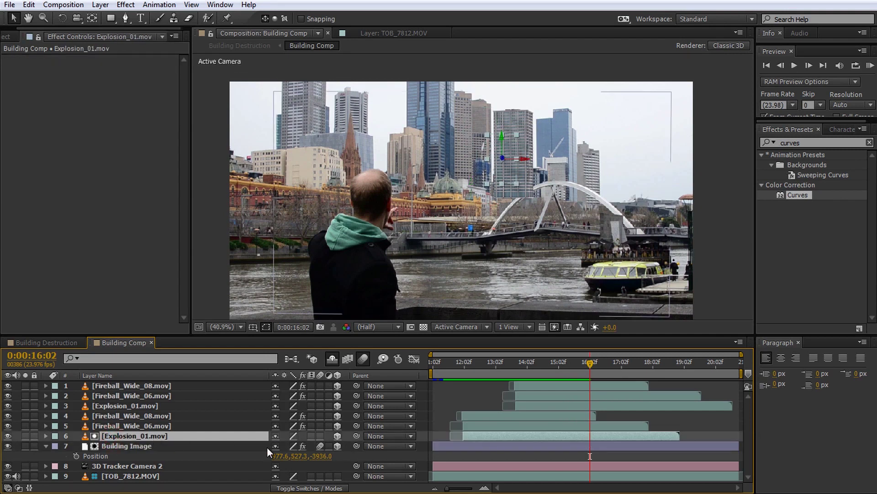
pyautogui.click(226, 447)
pyautogui.press('F4')
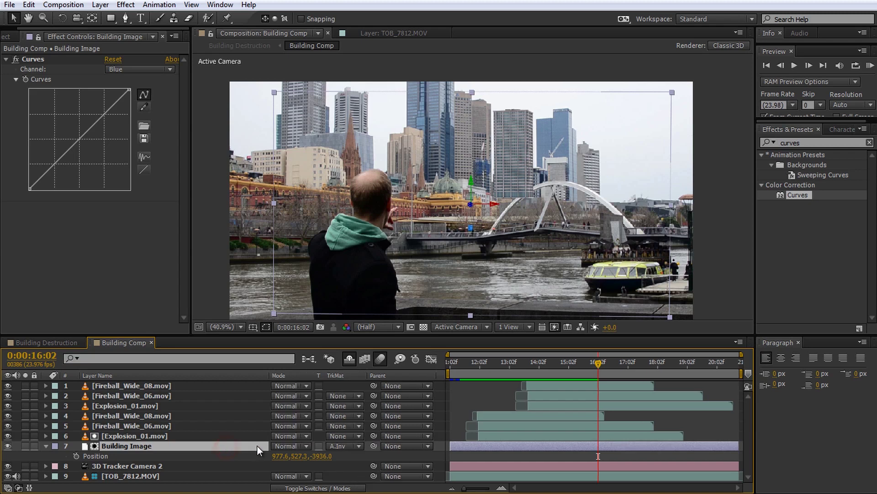
pyautogui.click(347, 445)
pyautogui.click(358, 457)
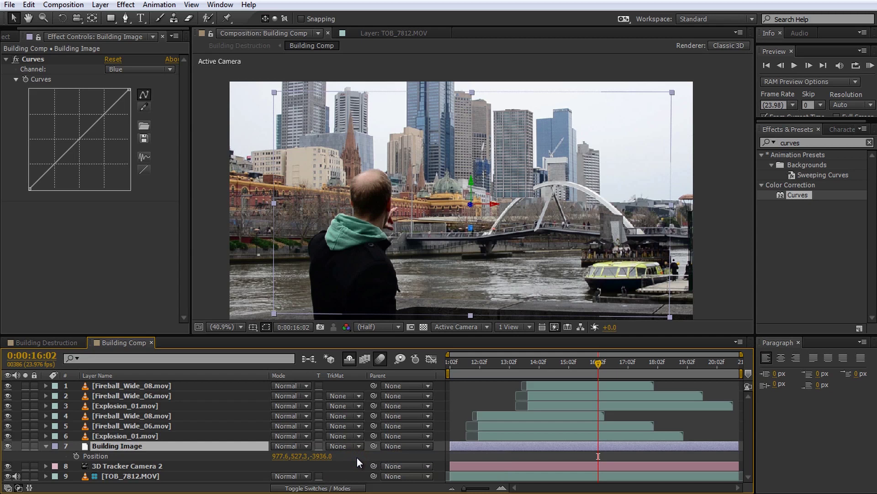
# Step: Pre-compose the six explosion layers into a new comp named 'Explosions Comp'
pyautogui.click(166, 435)
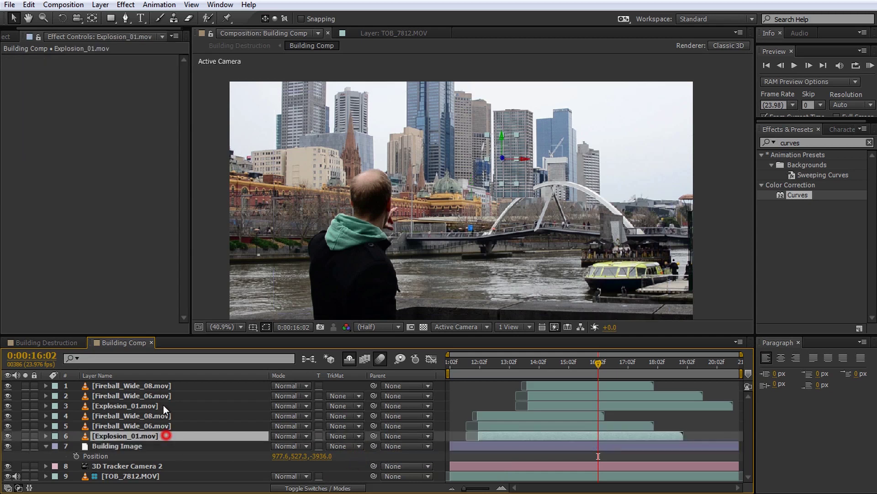
pyautogui.keyDown('shift'); pyautogui.click(163, 386); pyautogui.keyUp('shift')
pyautogui.hotkey('ctrl', 'shift', 'c')
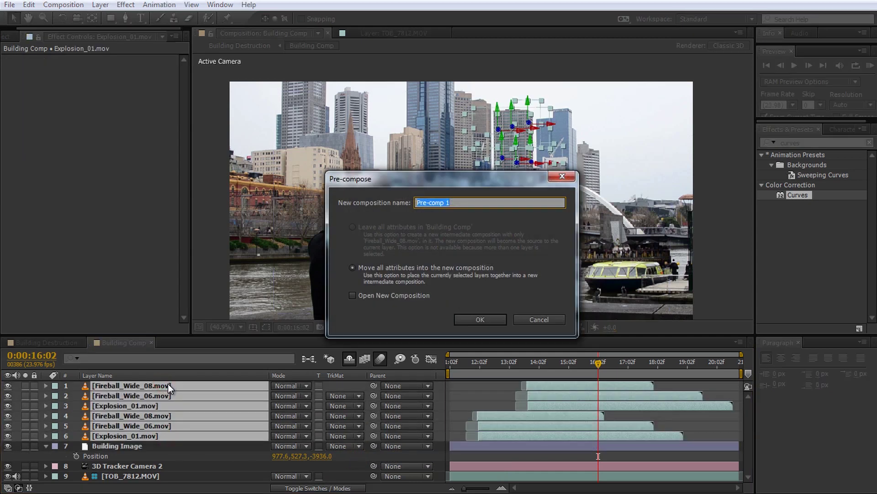
pyautogui.write('Explosions Comp')
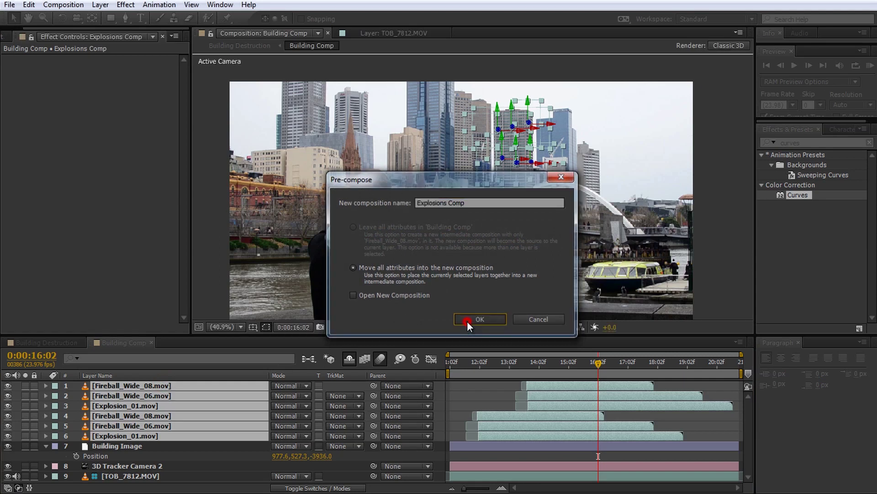
pyautogui.click(468, 321)
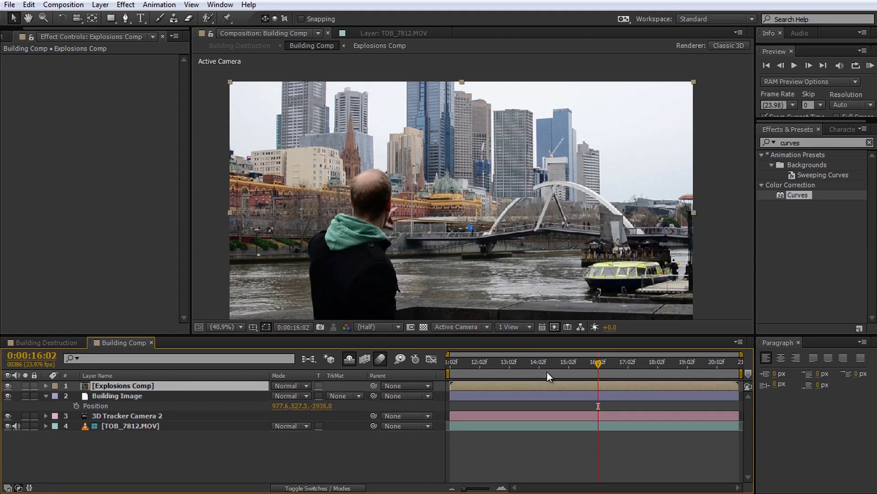
# Step: Scrub through the nested explosions and return to the switch columns on an explosion frame
pyautogui.moveTo(563, 364); pyautogui.dragTo(592, 363)
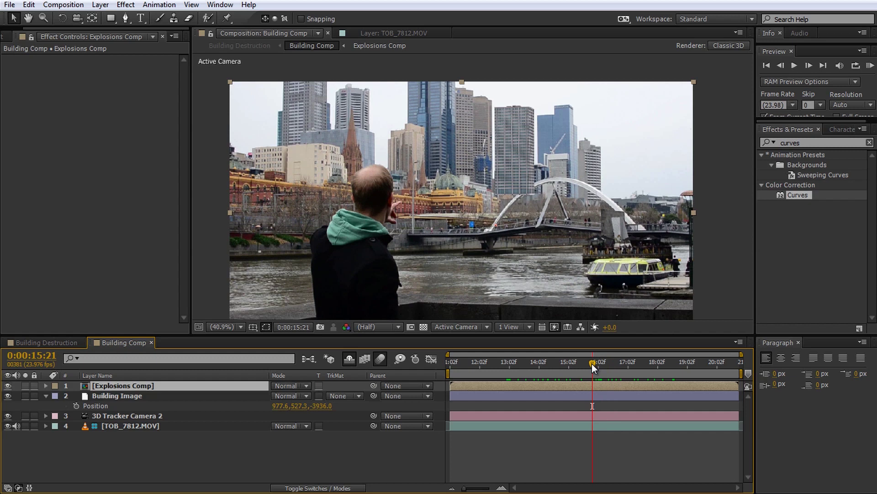
pyautogui.press('F4')
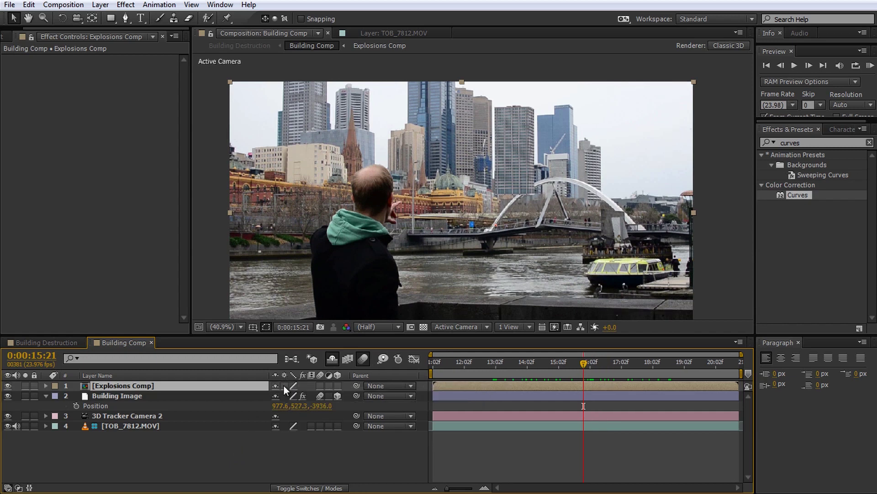
pyautogui.moveTo(561, 376); pyautogui.dragTo(480, 385)
pyautogui.click(815, 143)
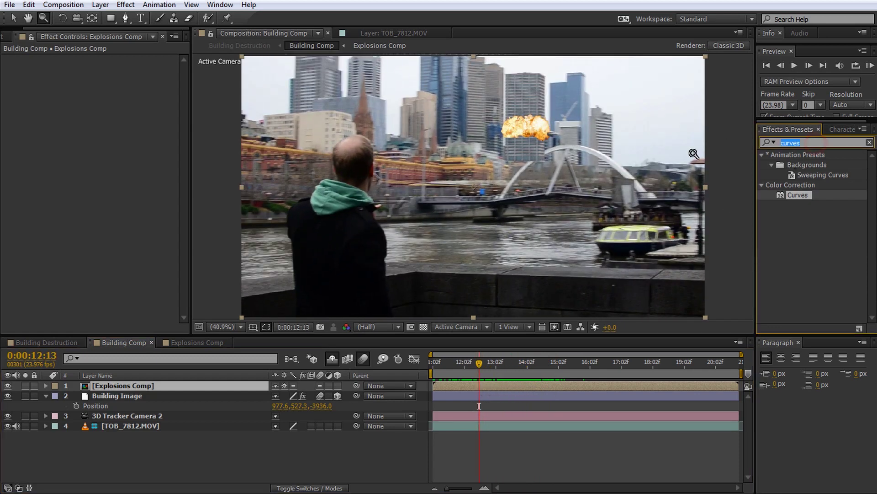
# Step: Apply Glow to Explosions Comp with Glow Threshold 71.0% and Glow Radius 88.0
pyautogui.write('glow')
pyautogui.doubleClick(795, 195)
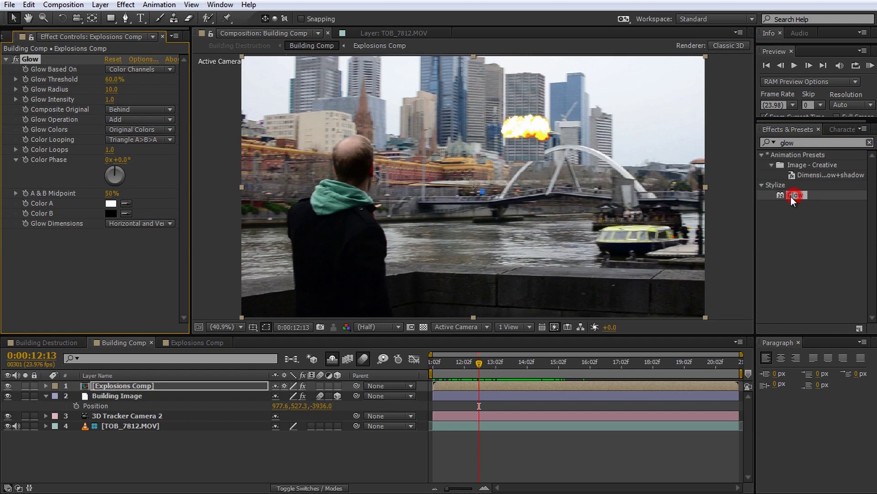
pyautogui.moveTo(111, 78)
pyautogui.mouseDown()
pyautogui.moveTo(130, 76)
pyautogui.moveTo(115, 90)
pyautogui.moveTo(150, 84)
pyautogui.mouseUp()
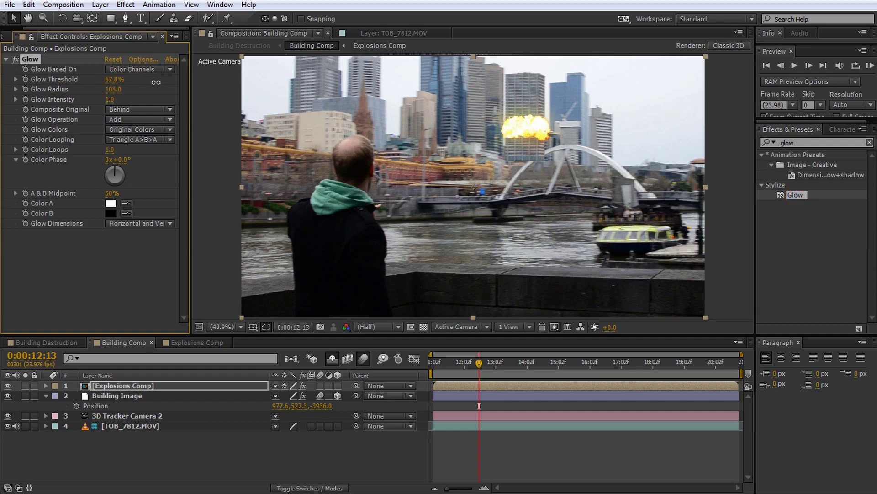
pyautogui.moveTo(111, 81); pyautogui.dragTo(150, 79)
# Step: Add Hue/Saturation to Explosions Comp with Master Saturation -34 and preview the explosions
pyautogui.click(809, 142)
pyautogui.write('sat')
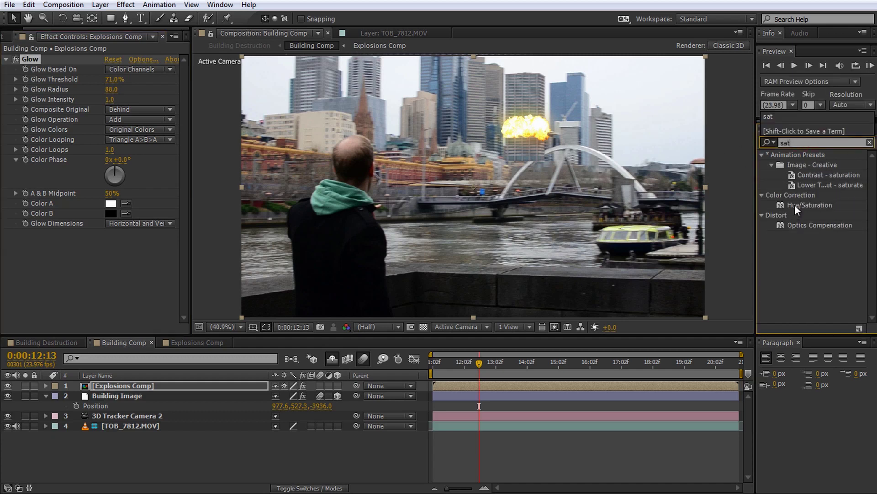
pyautogui.doubleClick(795, 205)
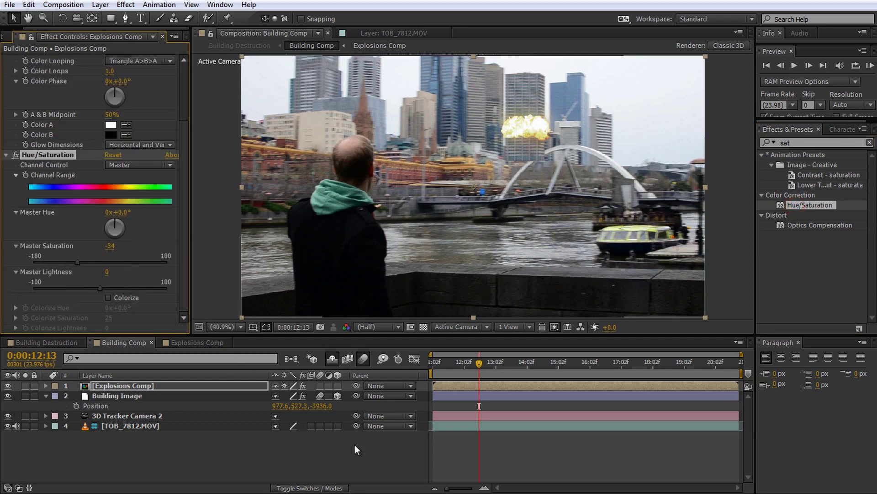
pyautogui.click(449, 361)
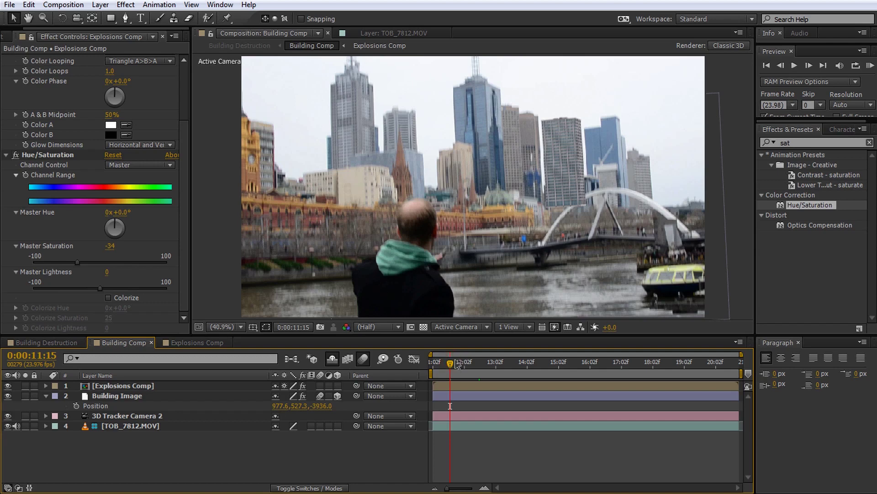
pyautogui.press('space')
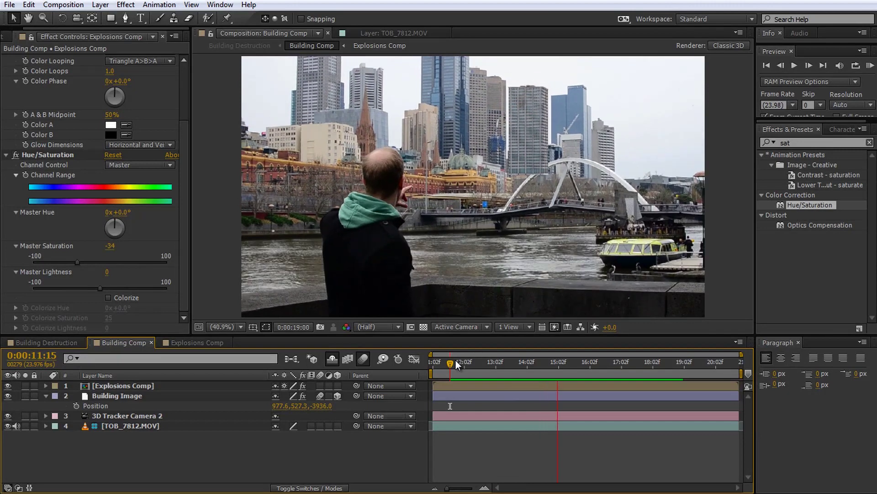
pyautogui.moveTo(455, 361); pyautogui.dragTo(634, 372)
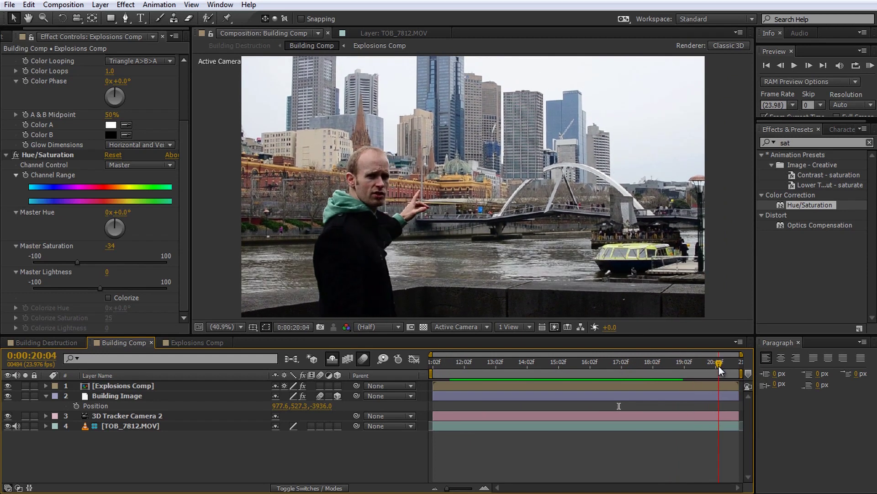
# Step: Keyframe Building Image's Position from 14:07 so it sinks to Y 594.3
pyautogui.moveTo(719, 366); pyautogui.dragTo(717, 365)
pyautogui.click(132, 394)
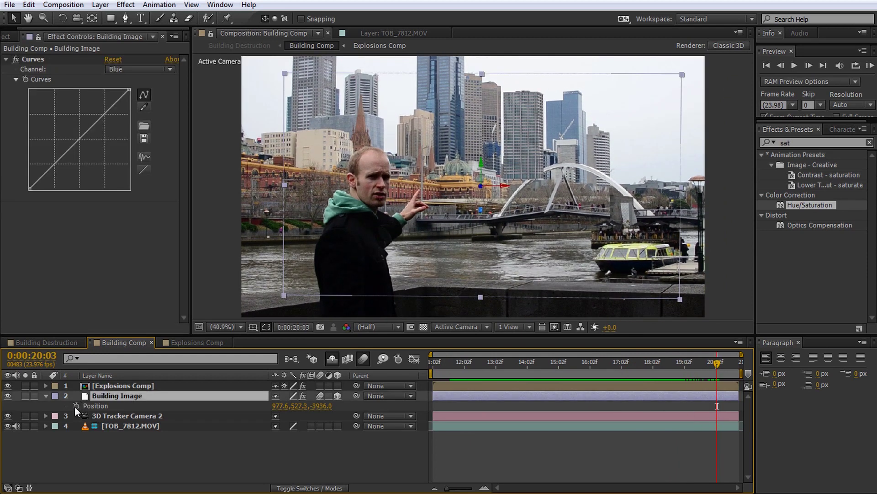
pyautogui.click(76, 405)
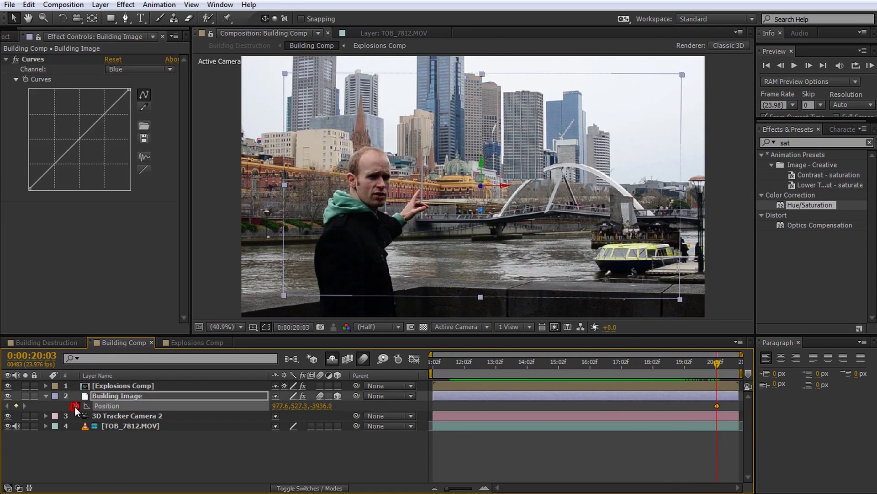
pyautogui.moveTo(671, 370); pyautogui.dragTo(533, 371)
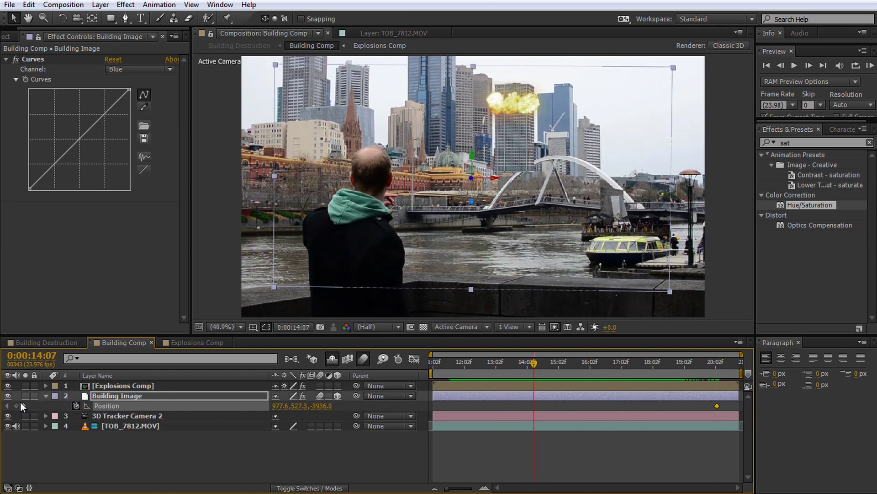
pyautogui.moveTo(534, 368); pyautogui.dragTo(703, 380)
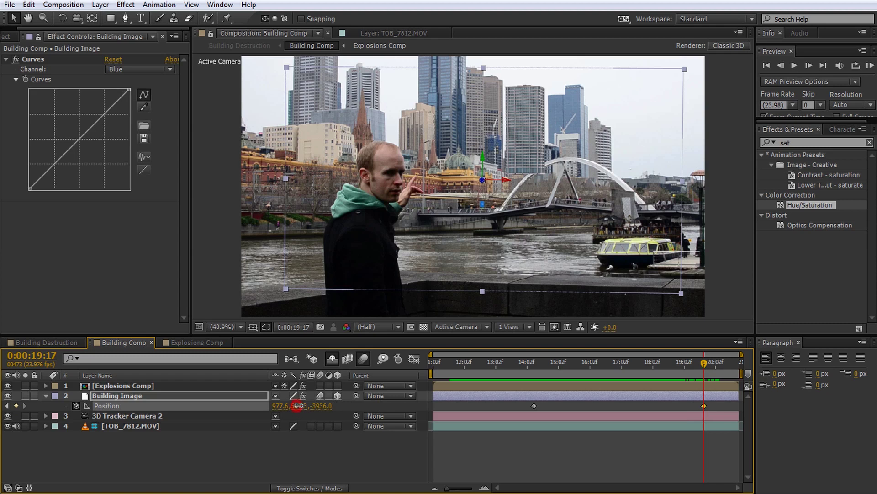
pyautogui.moveTo(297, 405); pyautogui.dragTo(335, 410)
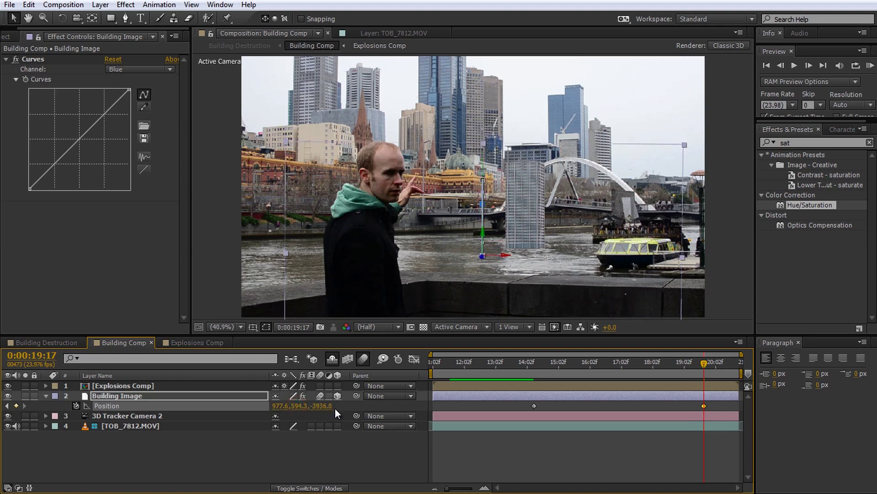
# Step: Keyframe Building Image's Z Rotation from 0° at 14:07 to 2° later
pyautogui.hotkey('shift', 'r')
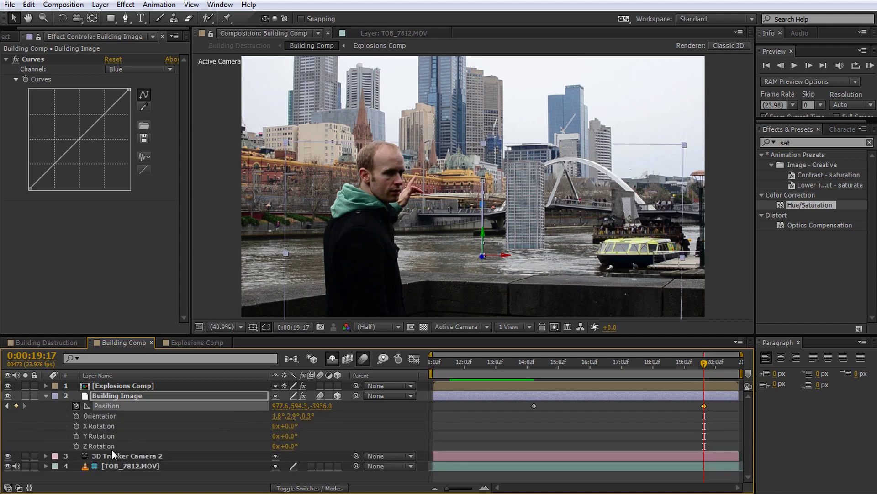
pyautogui.click(99, 446)
pyautogui.moveTo(287, 445); pyautogui.dragTo(294, 445)
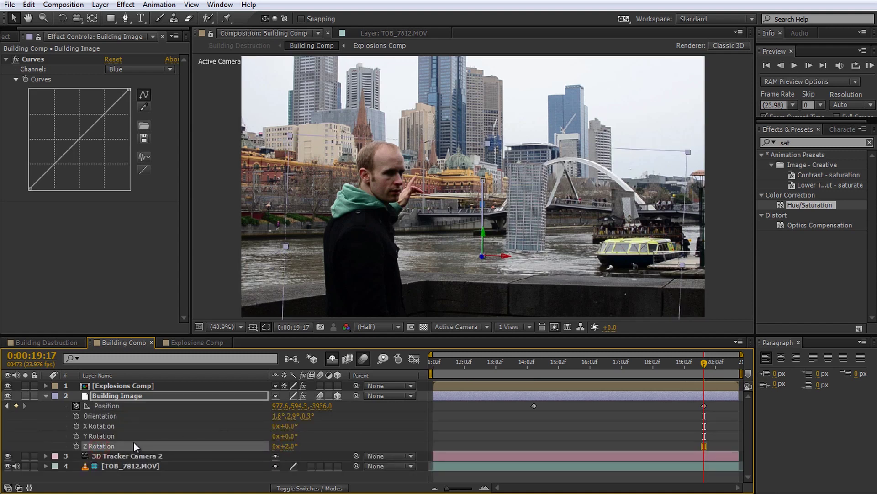
pyautogui.click(534, 367)
pyautogui.write('0')
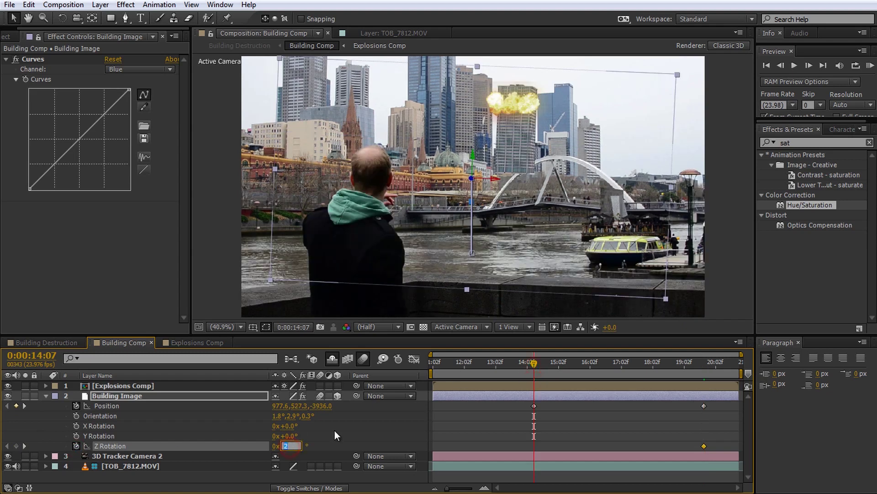
pyautogui.press('Return')
# Step: Easy-ease the keyframes, move the rotation keyframes to 12:00, and preview the building sinking
pyautogui.moveTo(539, 364)
pyautogui.mouseDown()
pyautogui.moveTo(703, 394)
pyautogui.moveTo(535, 397)
pyautogui.moveTo(712, 446)
pyautogui.mouseUp()
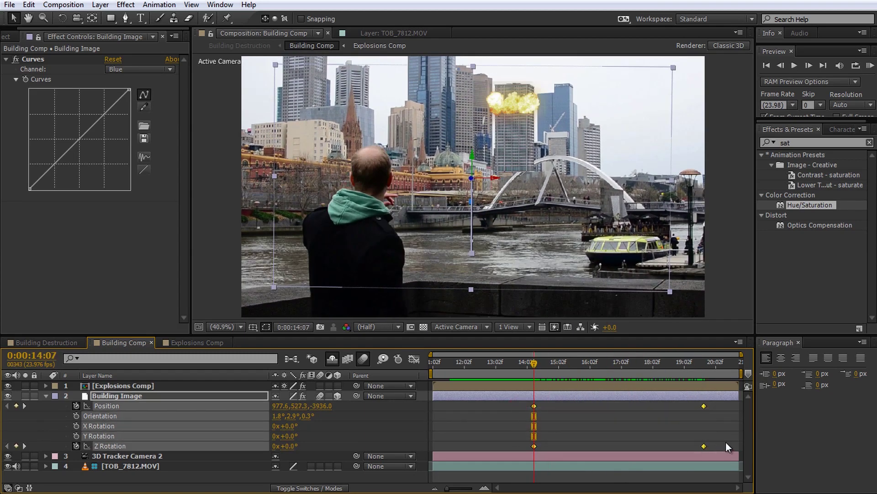
pyautogui.press('F9')
pyautogui.click(587, 417)
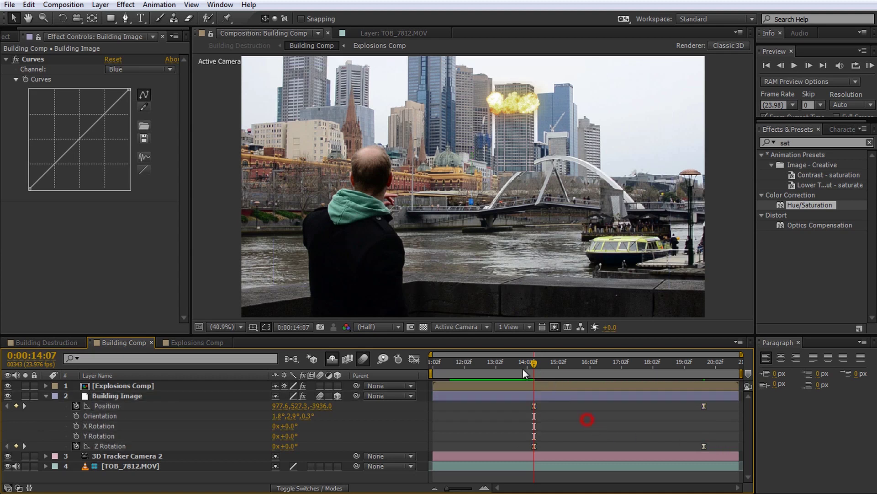
pyautogui.moveTo(498, 367); pyautogui.dragTo(460, 366)
pyautogui.moveTo(534, 416); pyautogui.dragTo(453, 420)
pyautogui.press('space')
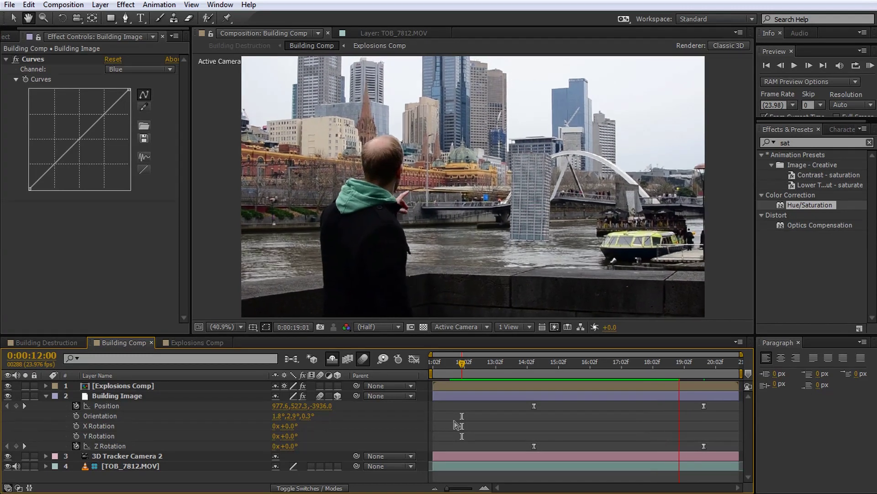
pyautogui.press('space')
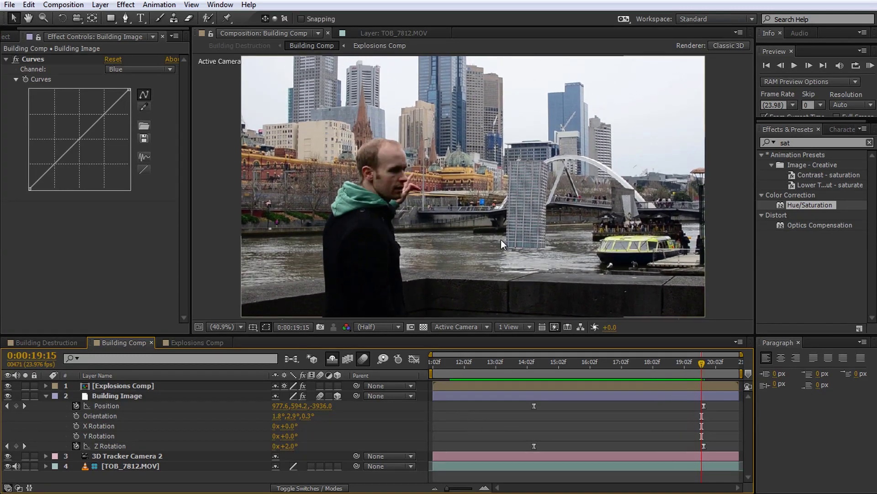
pyautogui.click(46, 343)
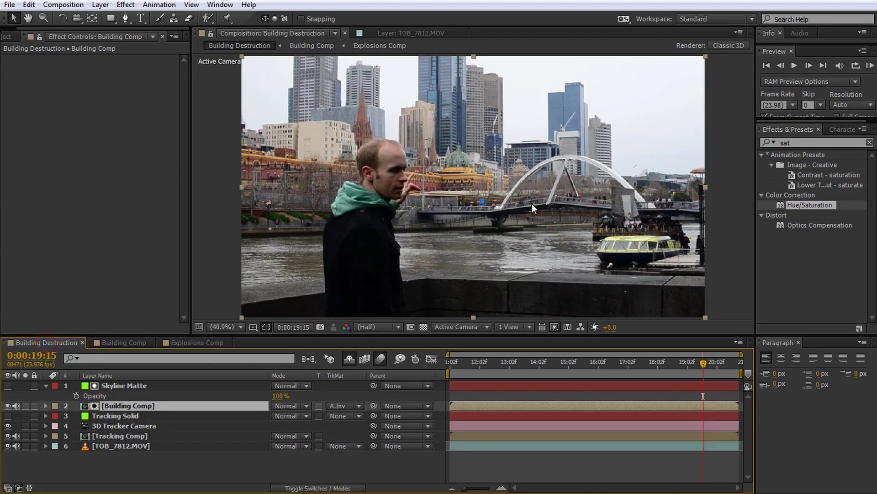
# Step: Inspect the Skyline Matte mask and preview the full Building Destruction composite
pyautogui.moveTo(695, 368); pyautogui.dragTo(492, 372)
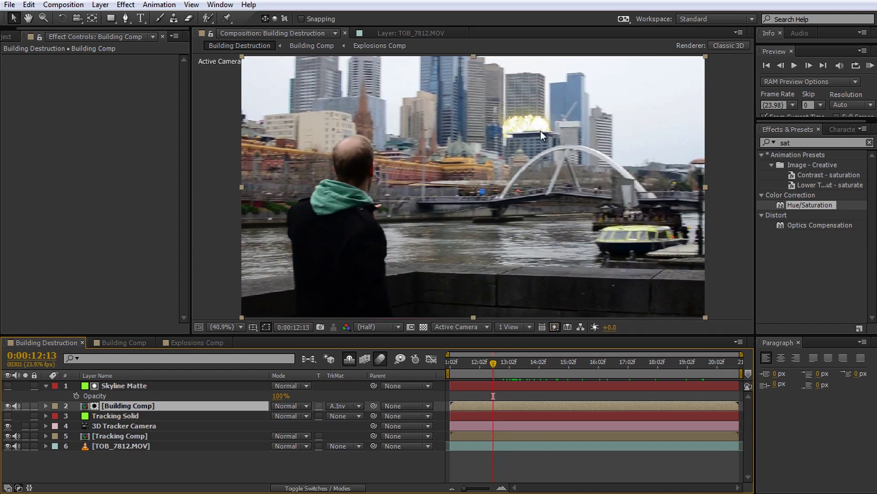
pyautogui.click(175, 385)
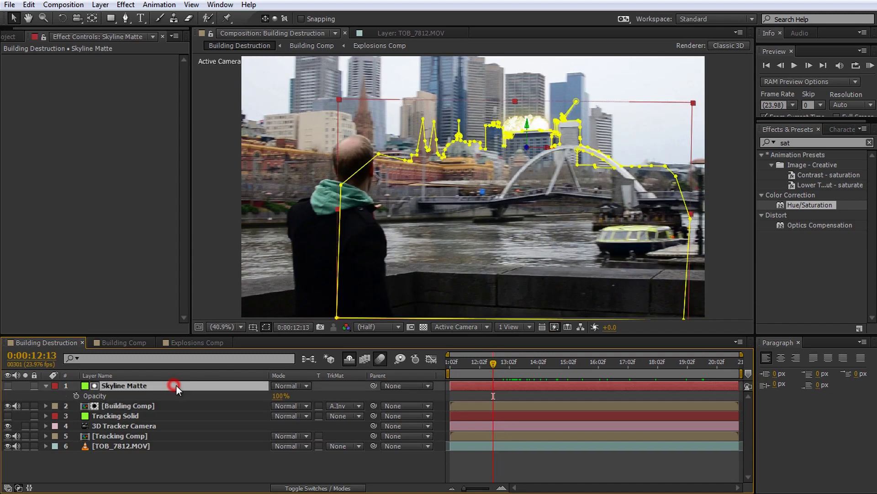
pyautogui.click(507, 470)
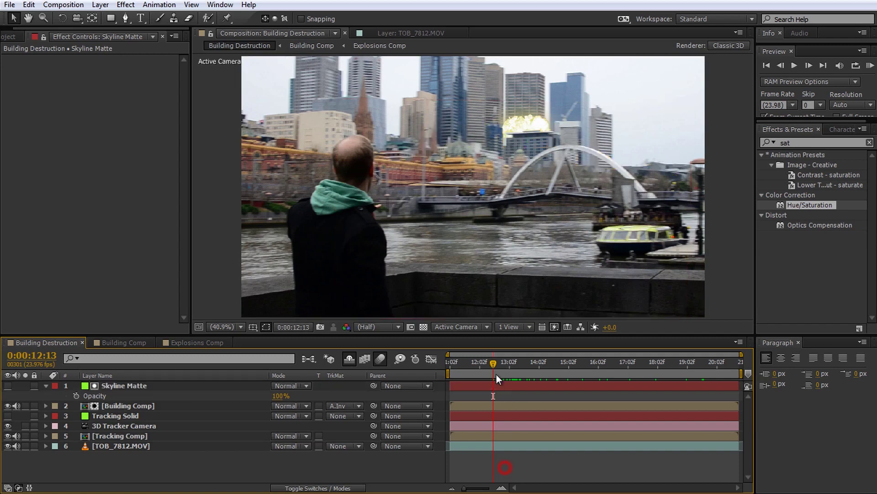
pyautogui.press('KP_0')
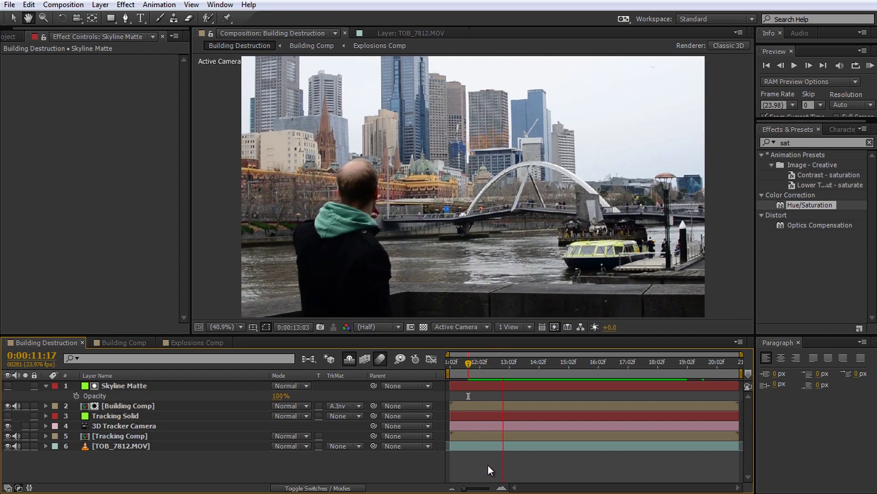